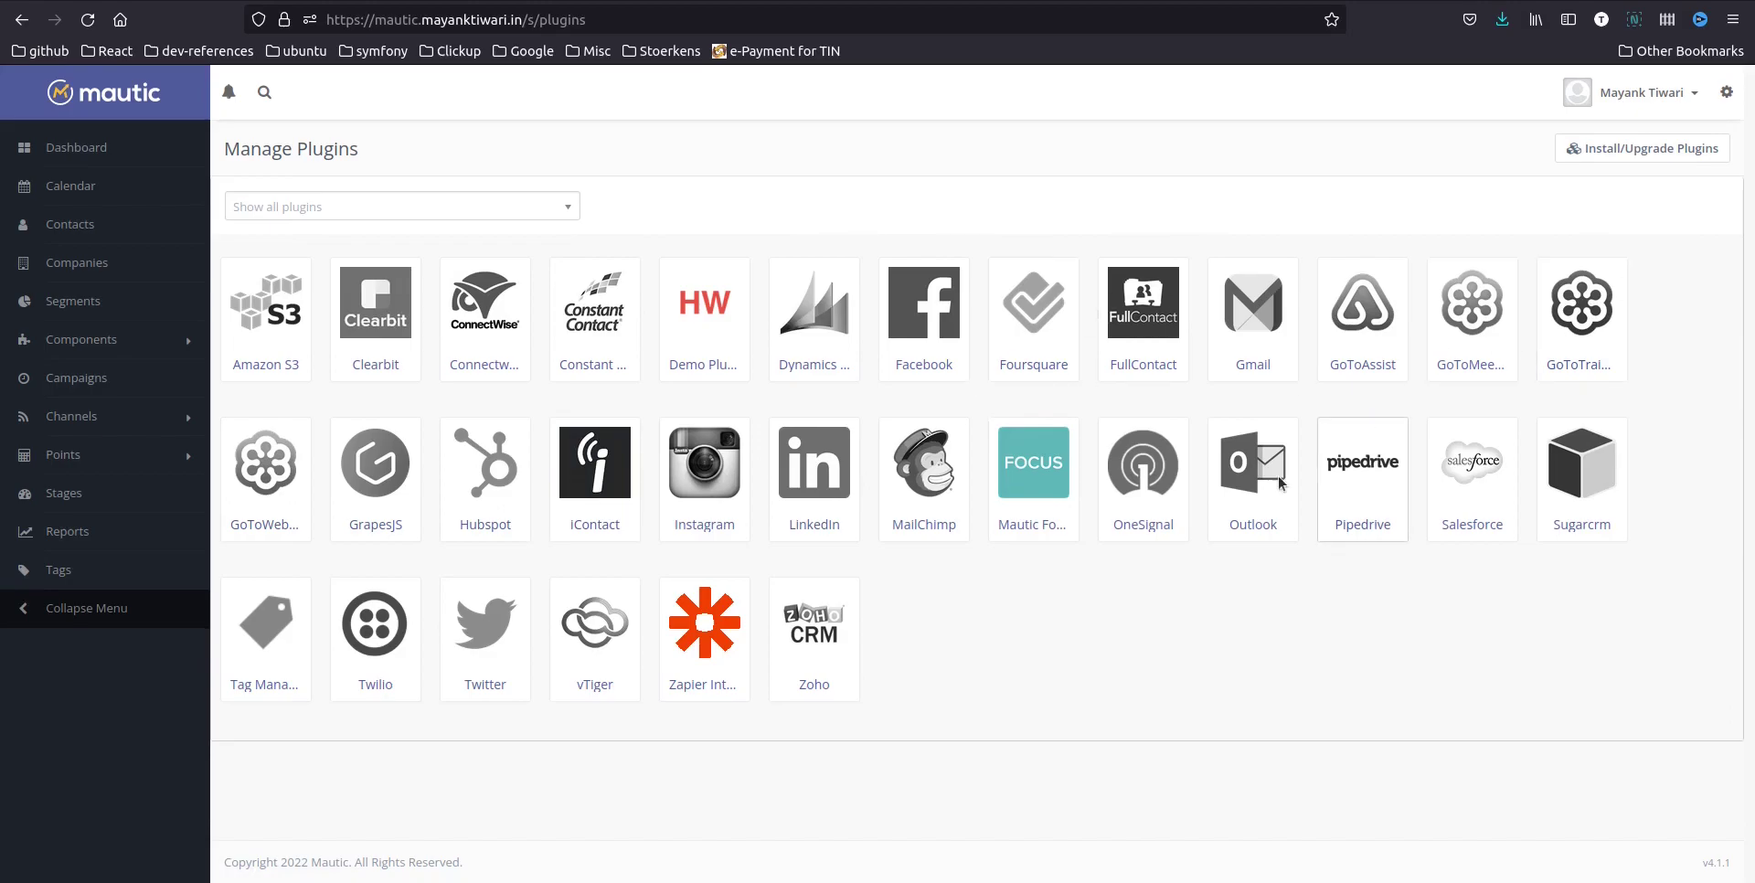
Set Mautic's Hubspot plugin to Published, leaving its API key blank, and switch to HubSpot's contacts list
click(479, 465)
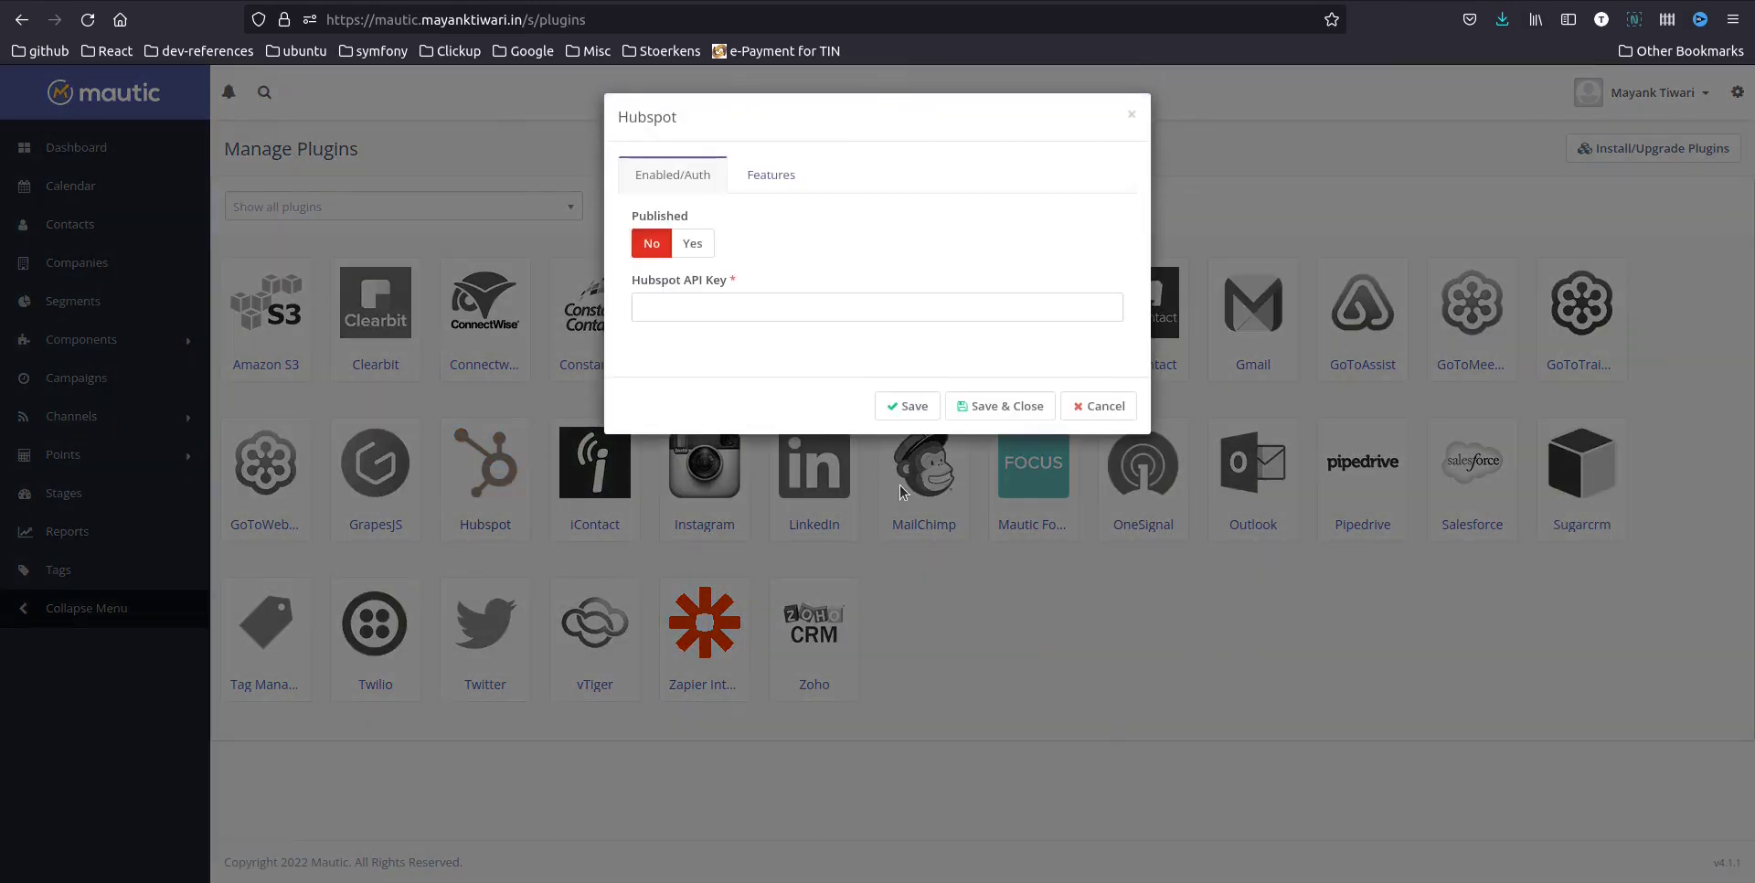
click(701, 243)
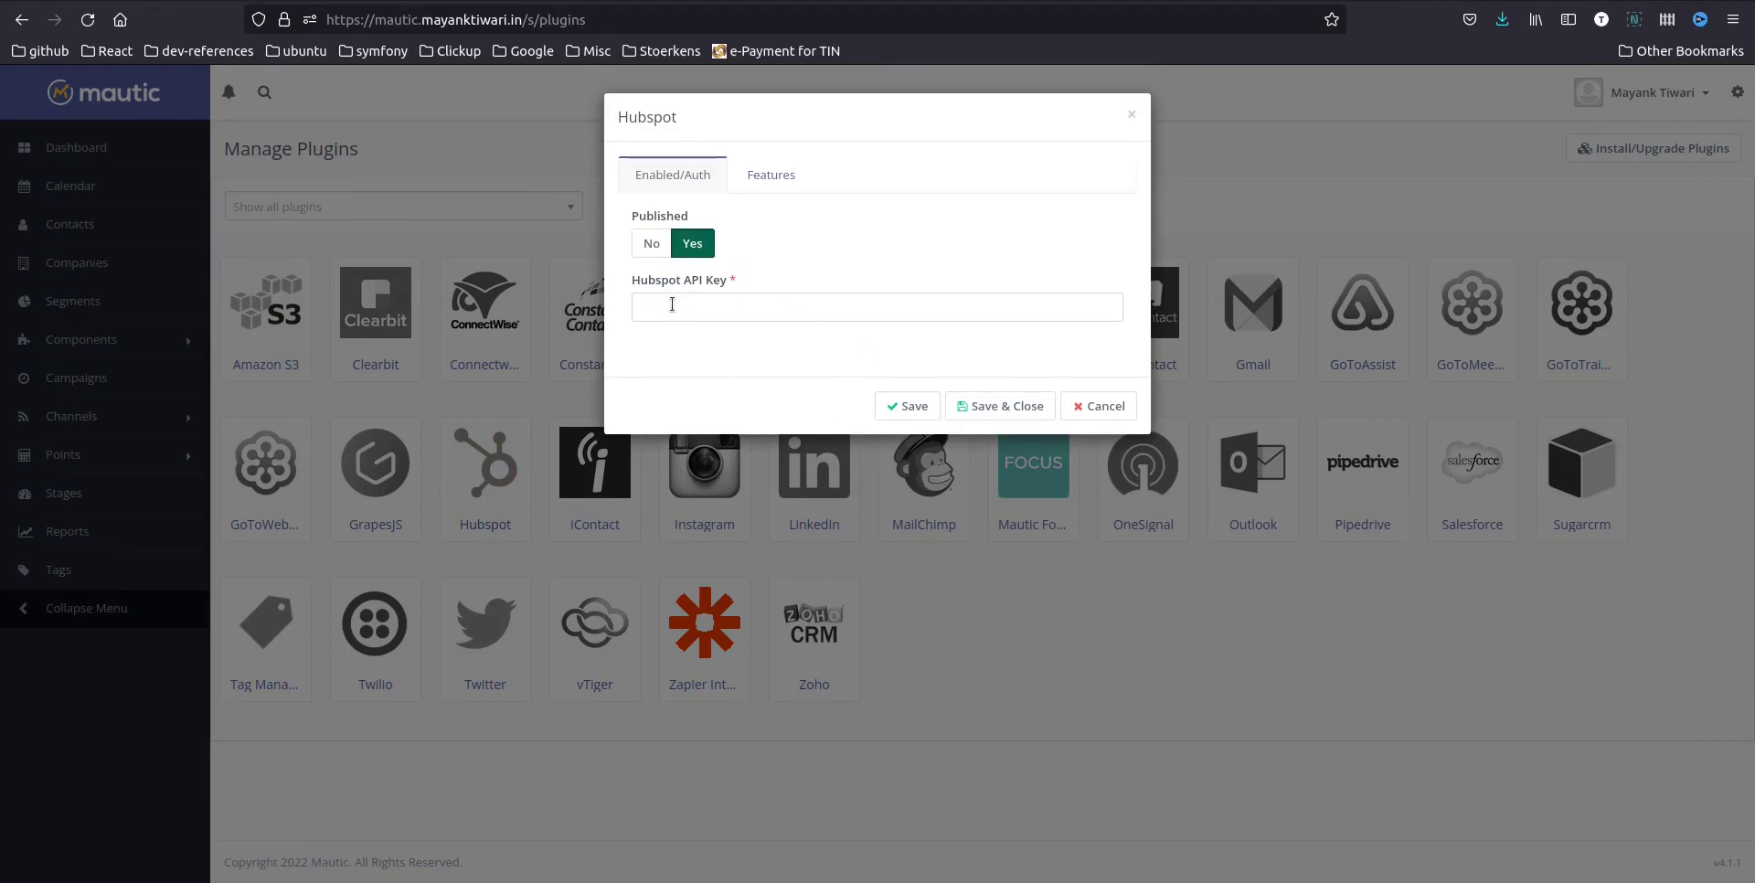
click(733, 303)
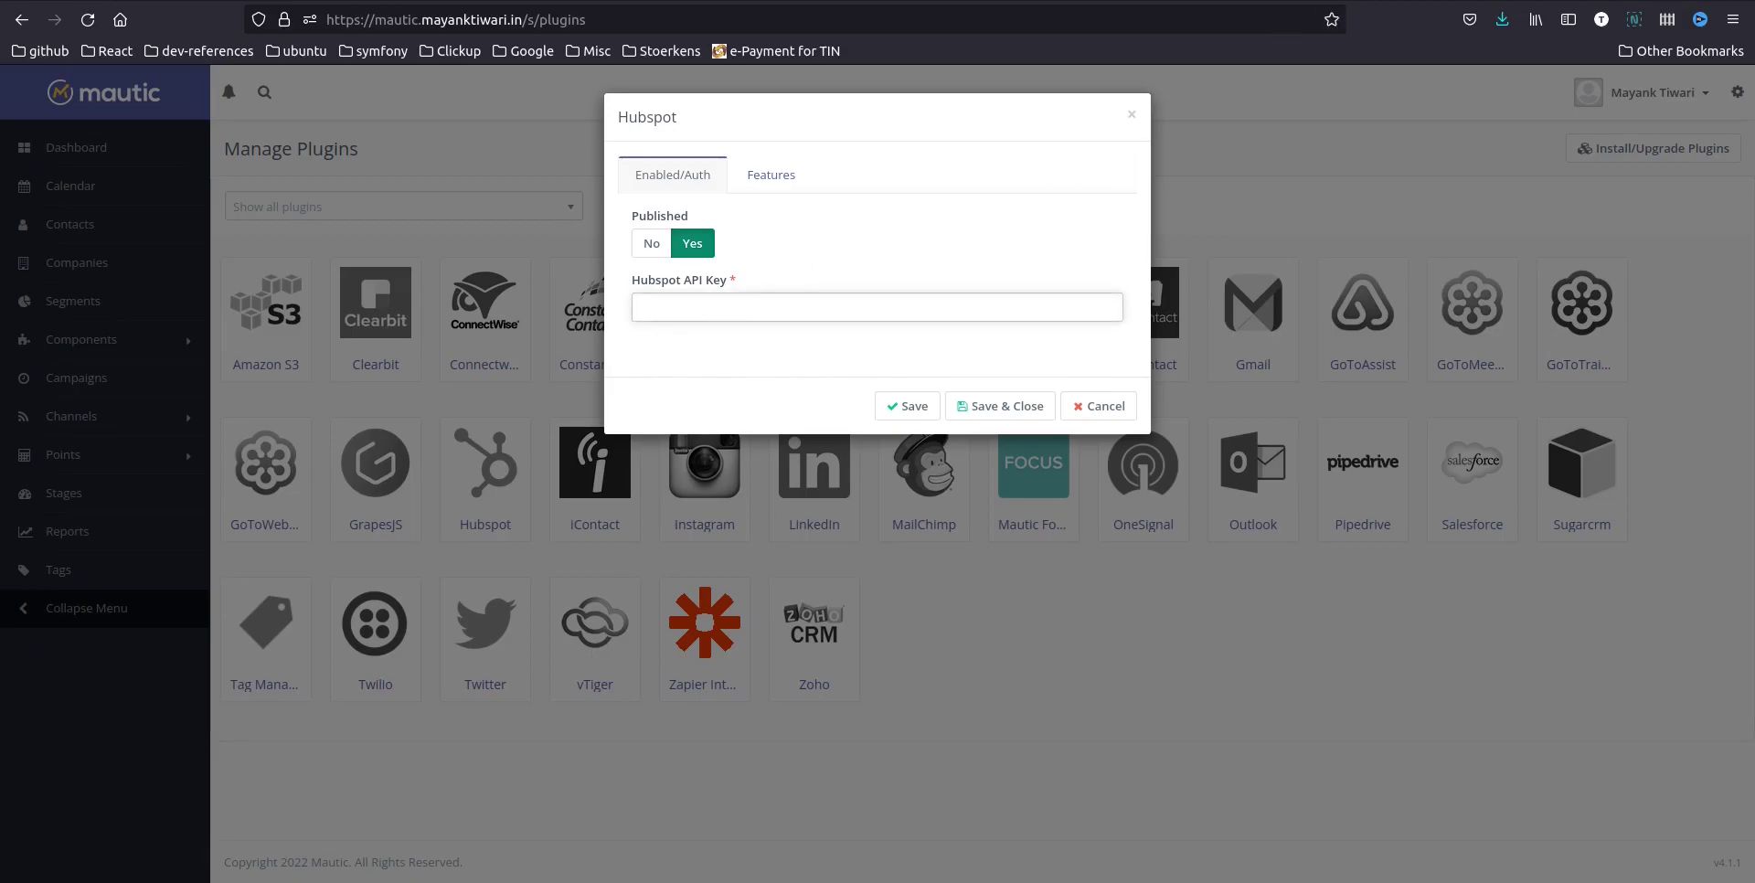
key(ctrl+Tab)
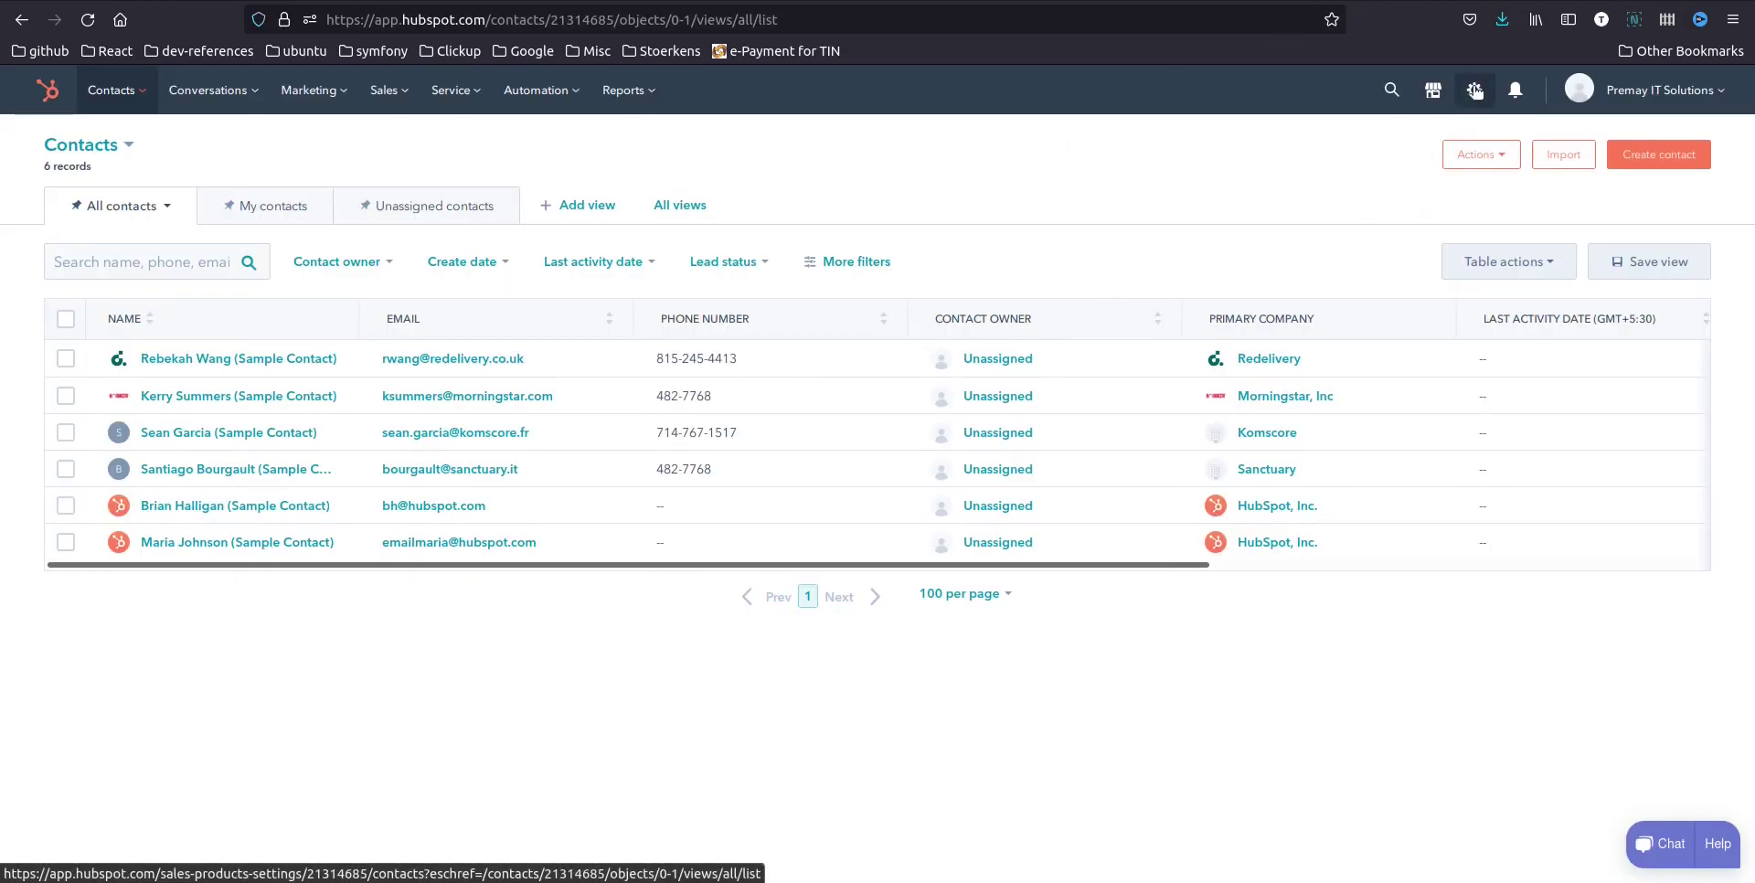
Reveal and copy the HubSpot account's active API key from Settings > Integrations > API Key
click(1475, 90)
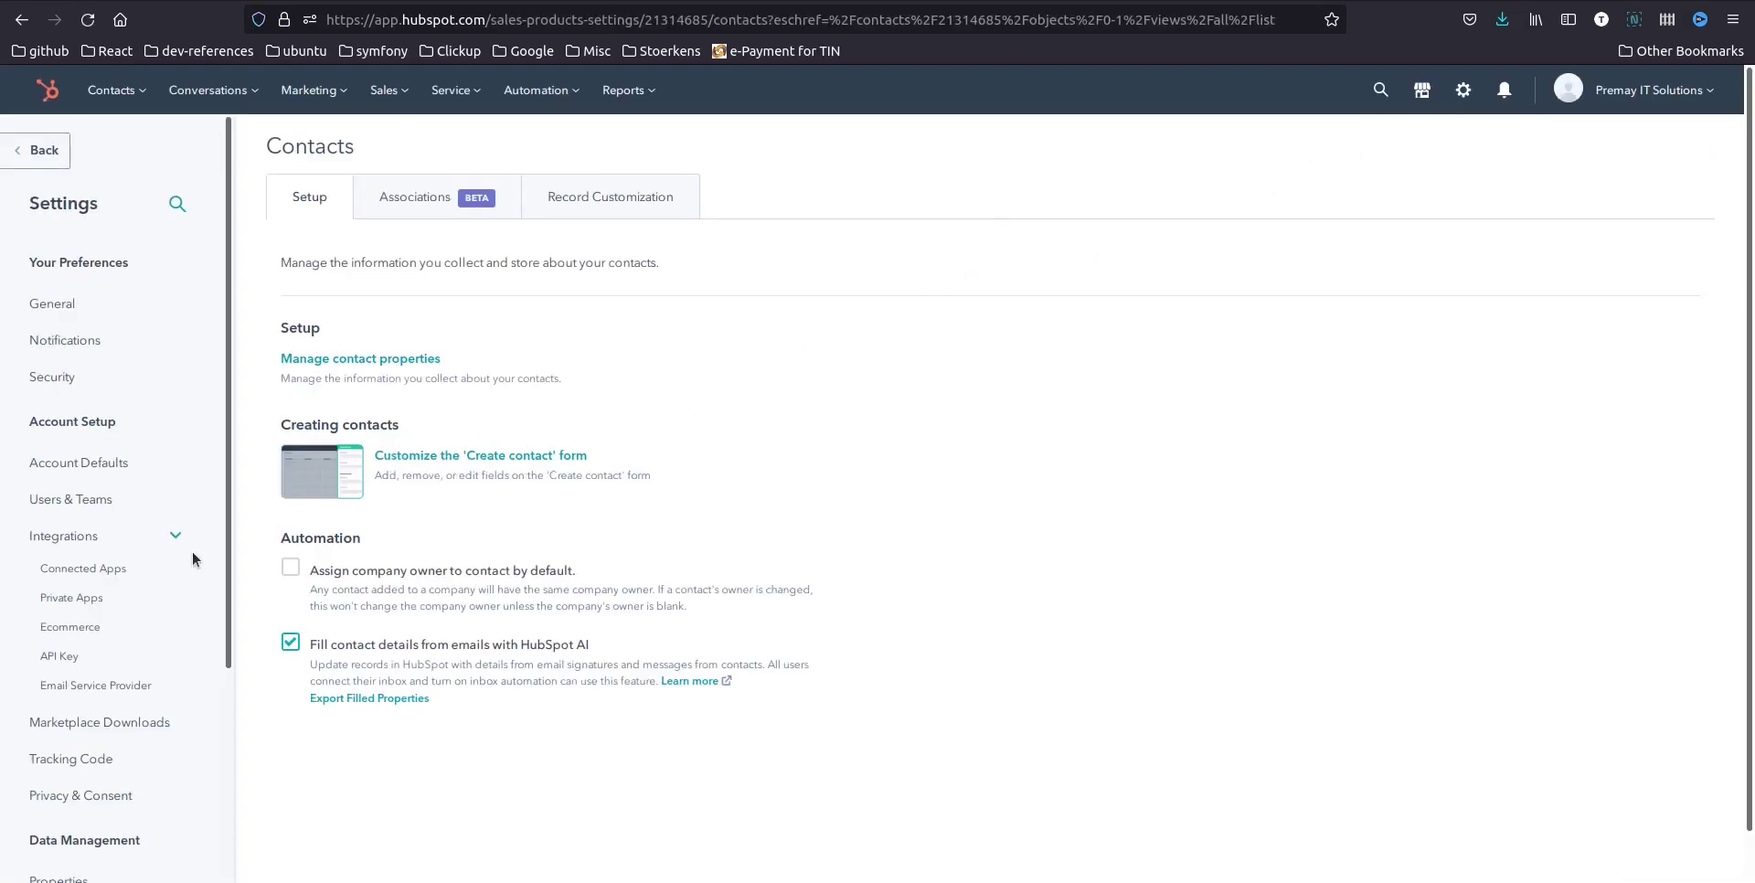
click(58, 656)
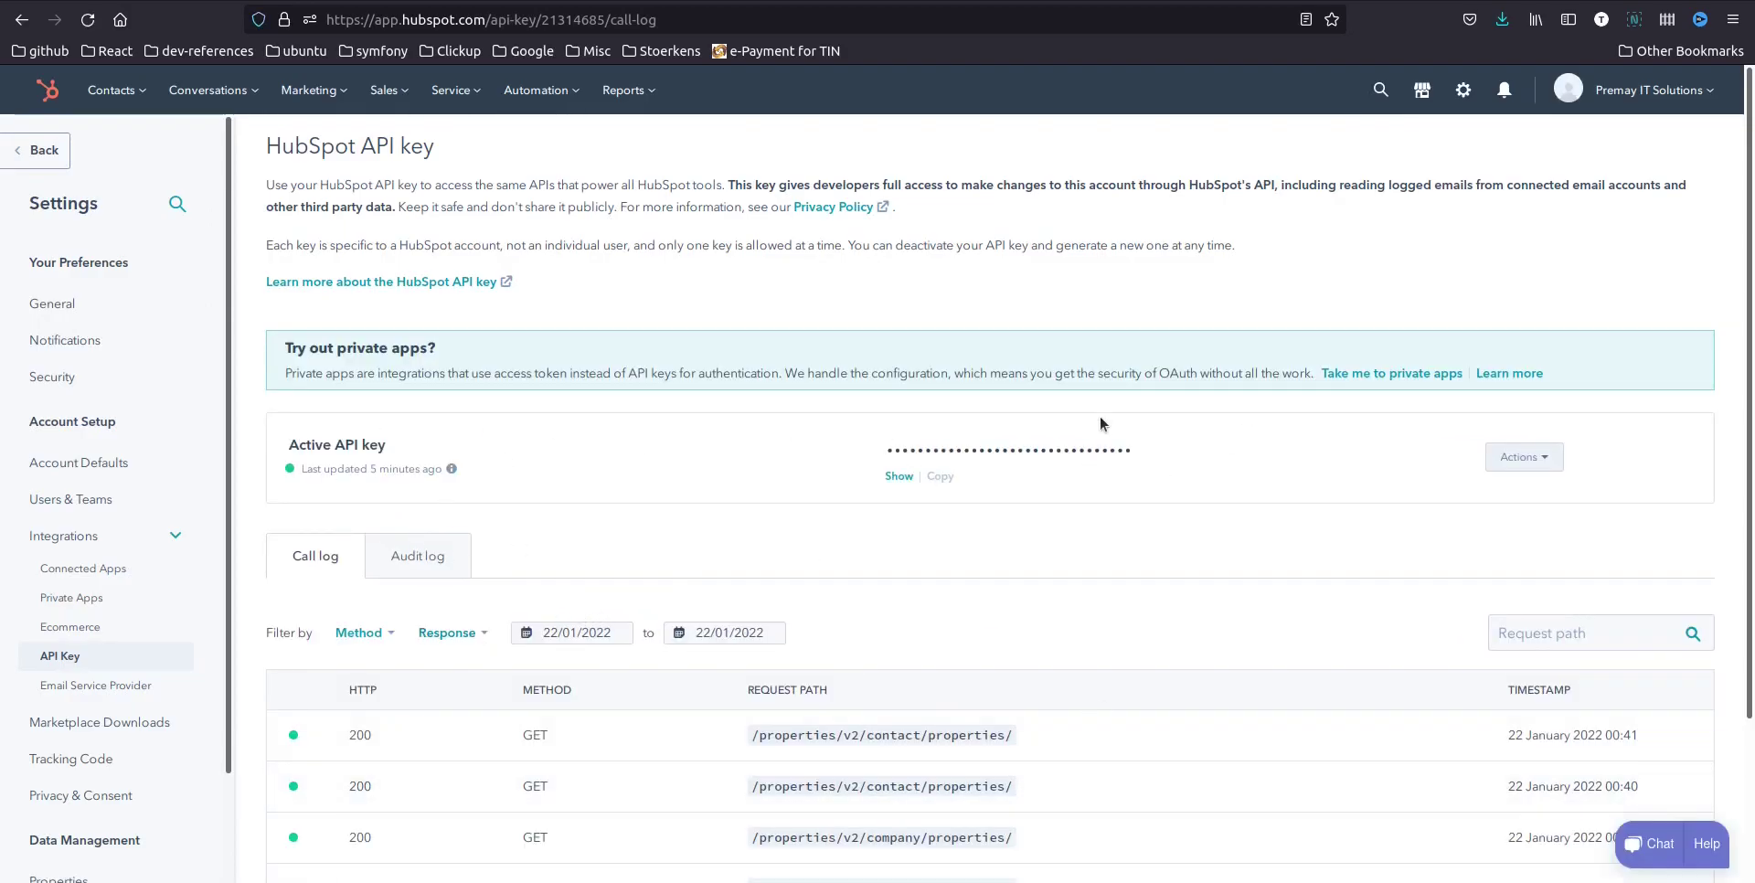
click(900, 476)
click(779, 404)
click(945, 478)
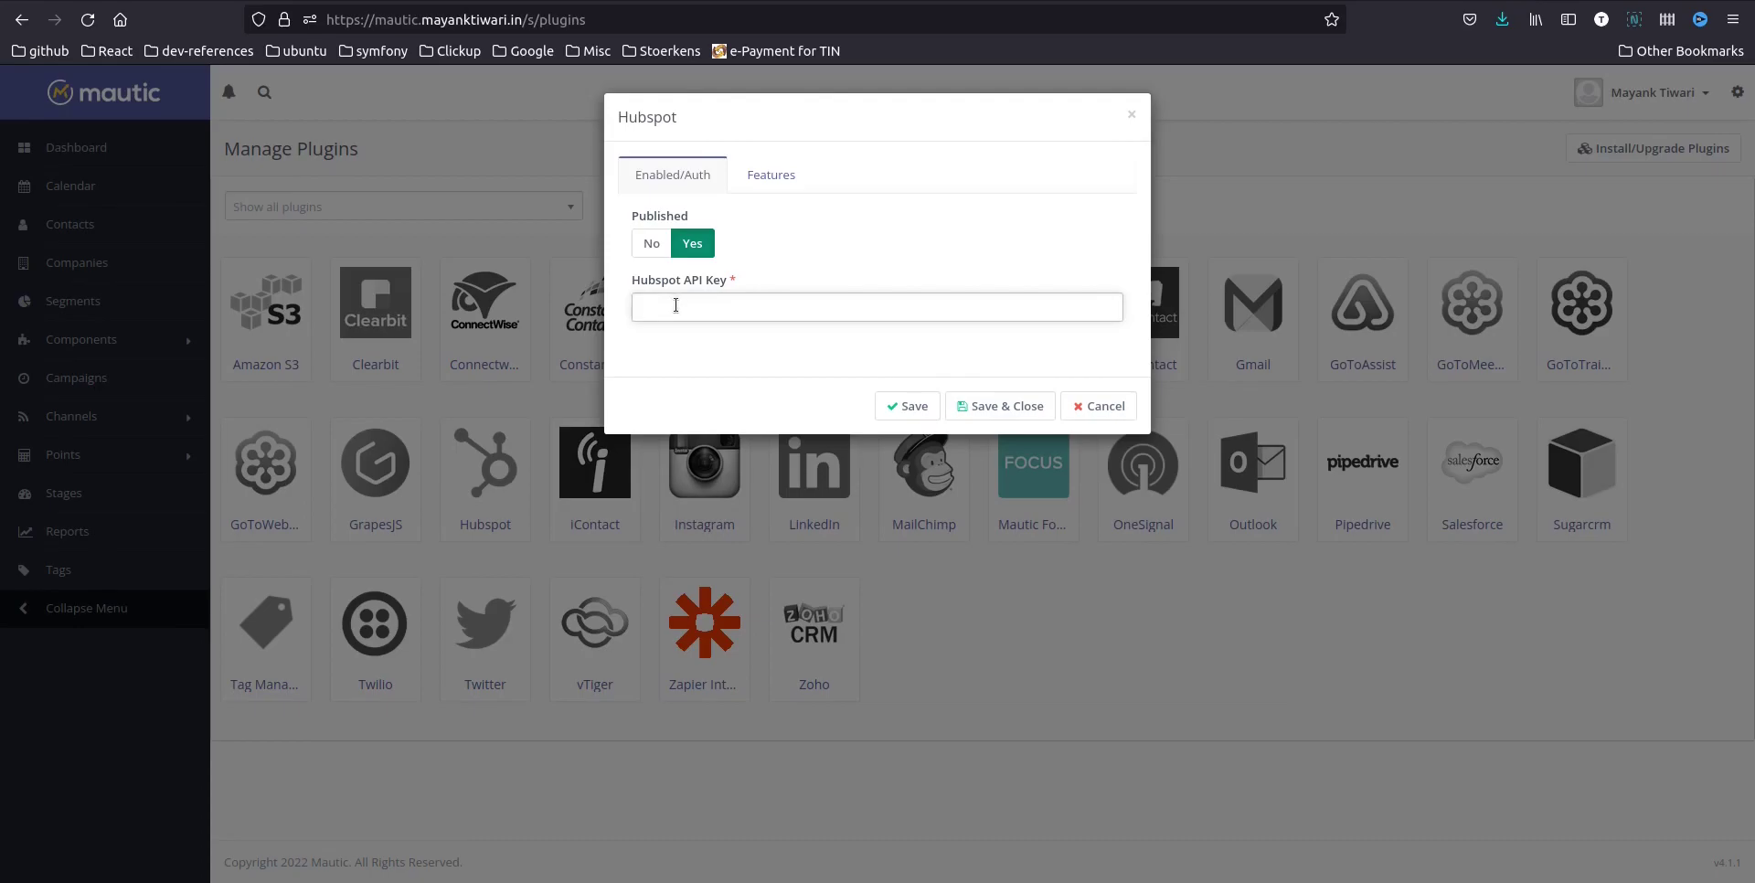
Paste the copied HubSpot API key into the Hubspot plugin and save it
key(ctrl+v)
click(1023, 410)
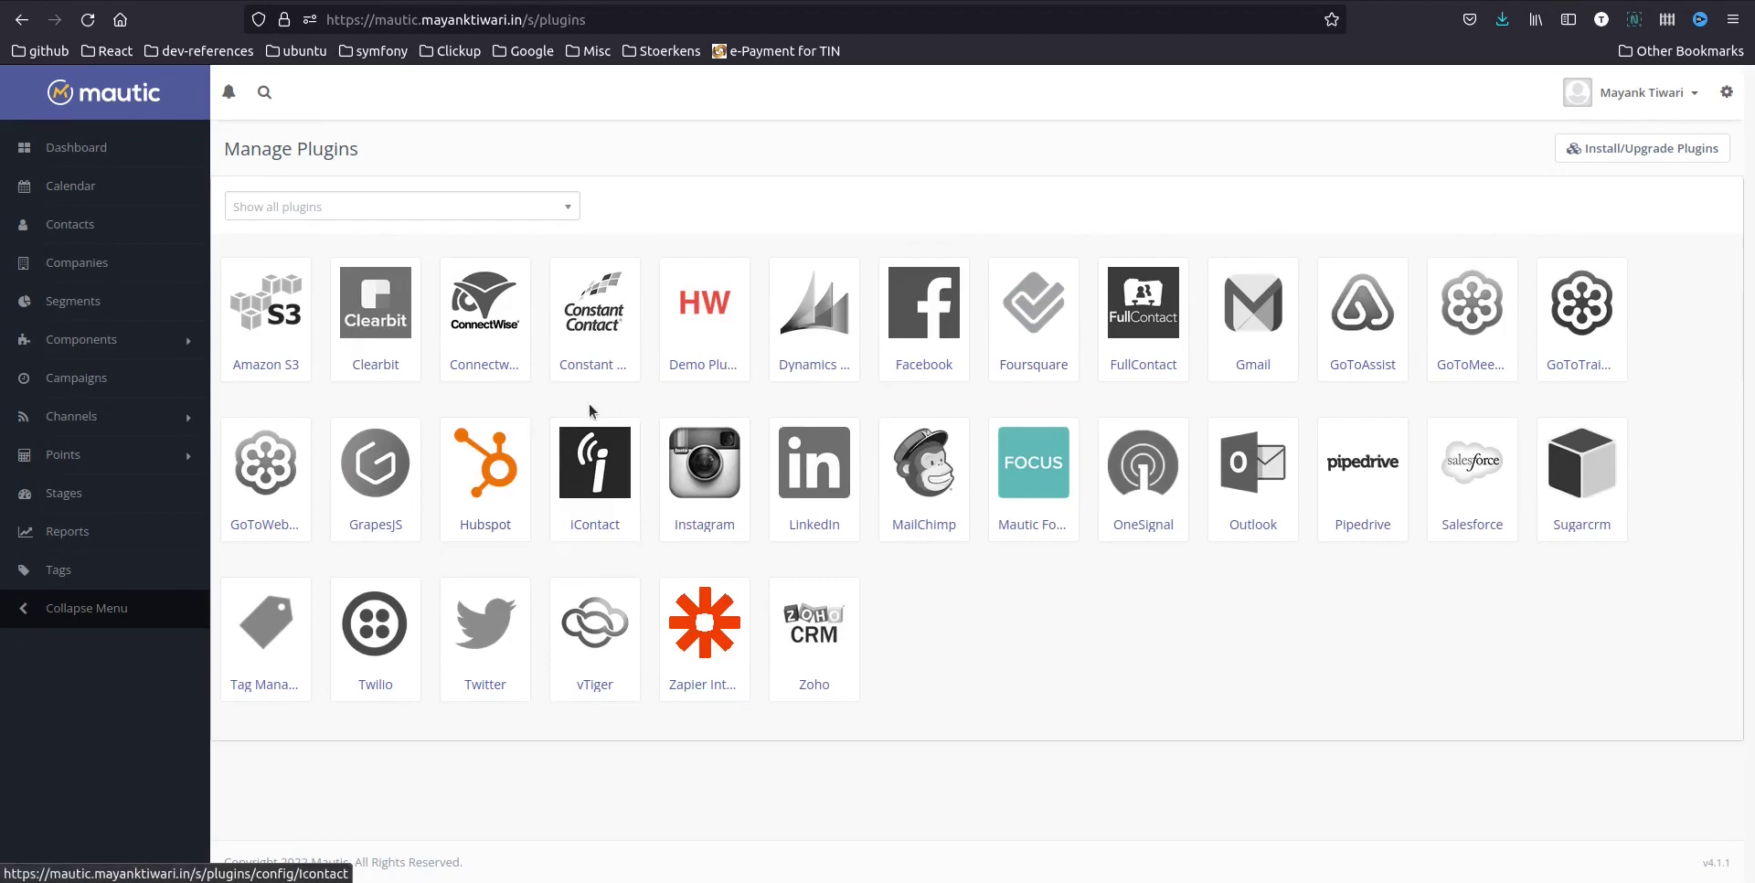
Enable pulling of both HubSpot Contacts and Companies in the Hubspot plugin's Features
click(469, 466)
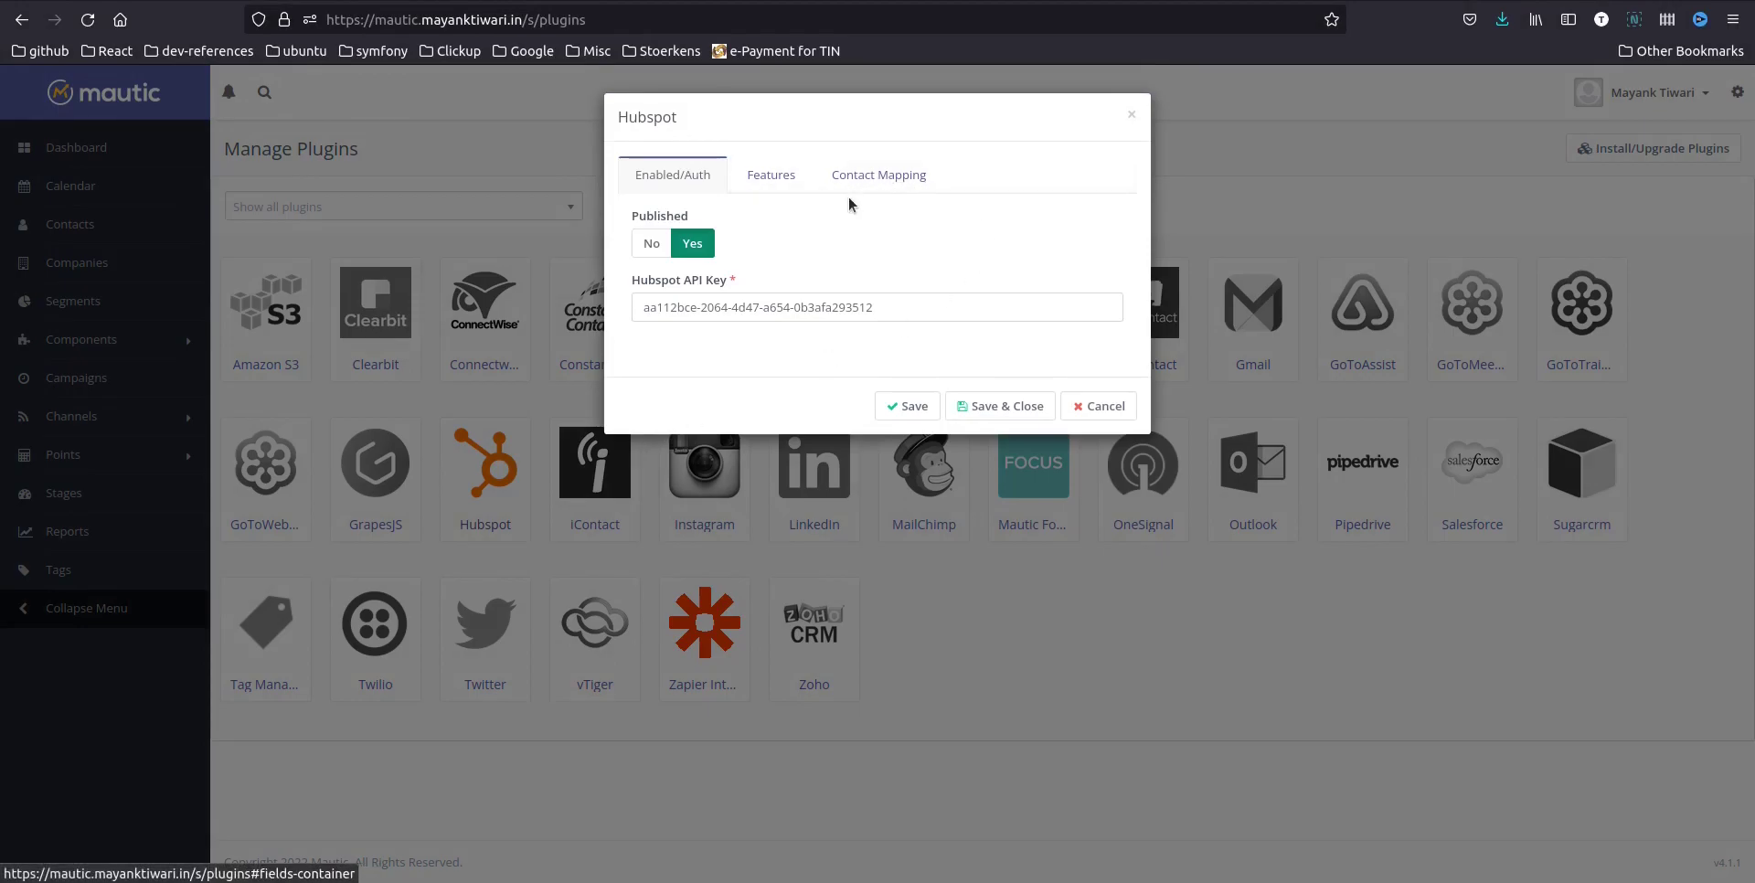
click(765, 188)
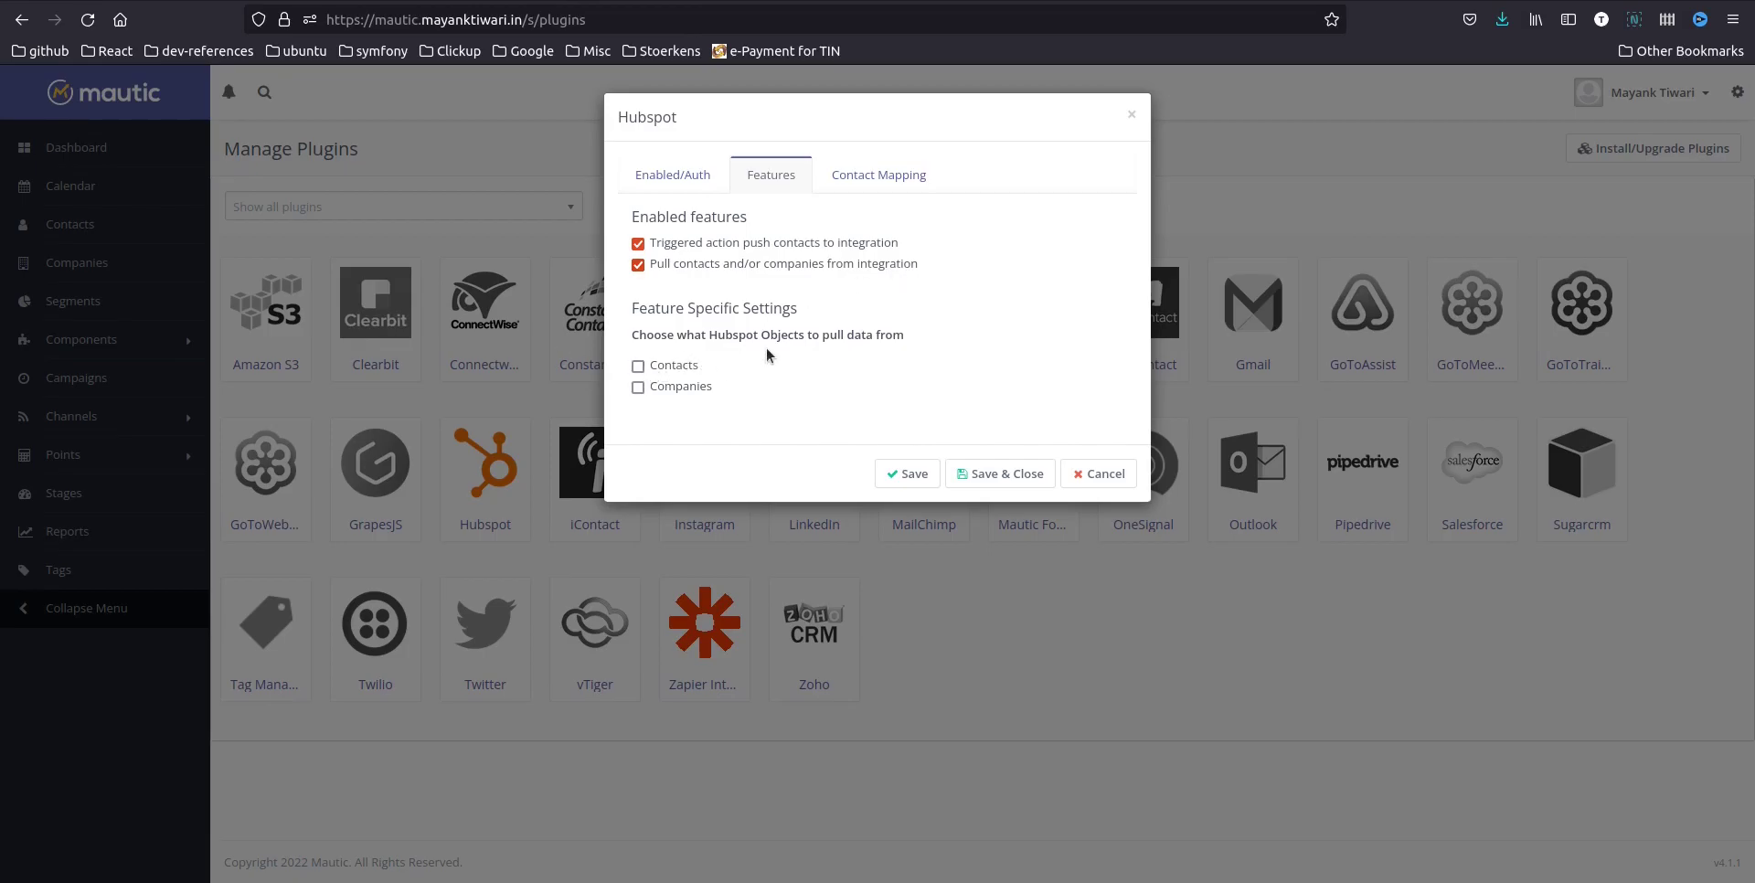
click(681, 391)
click(909, 177)
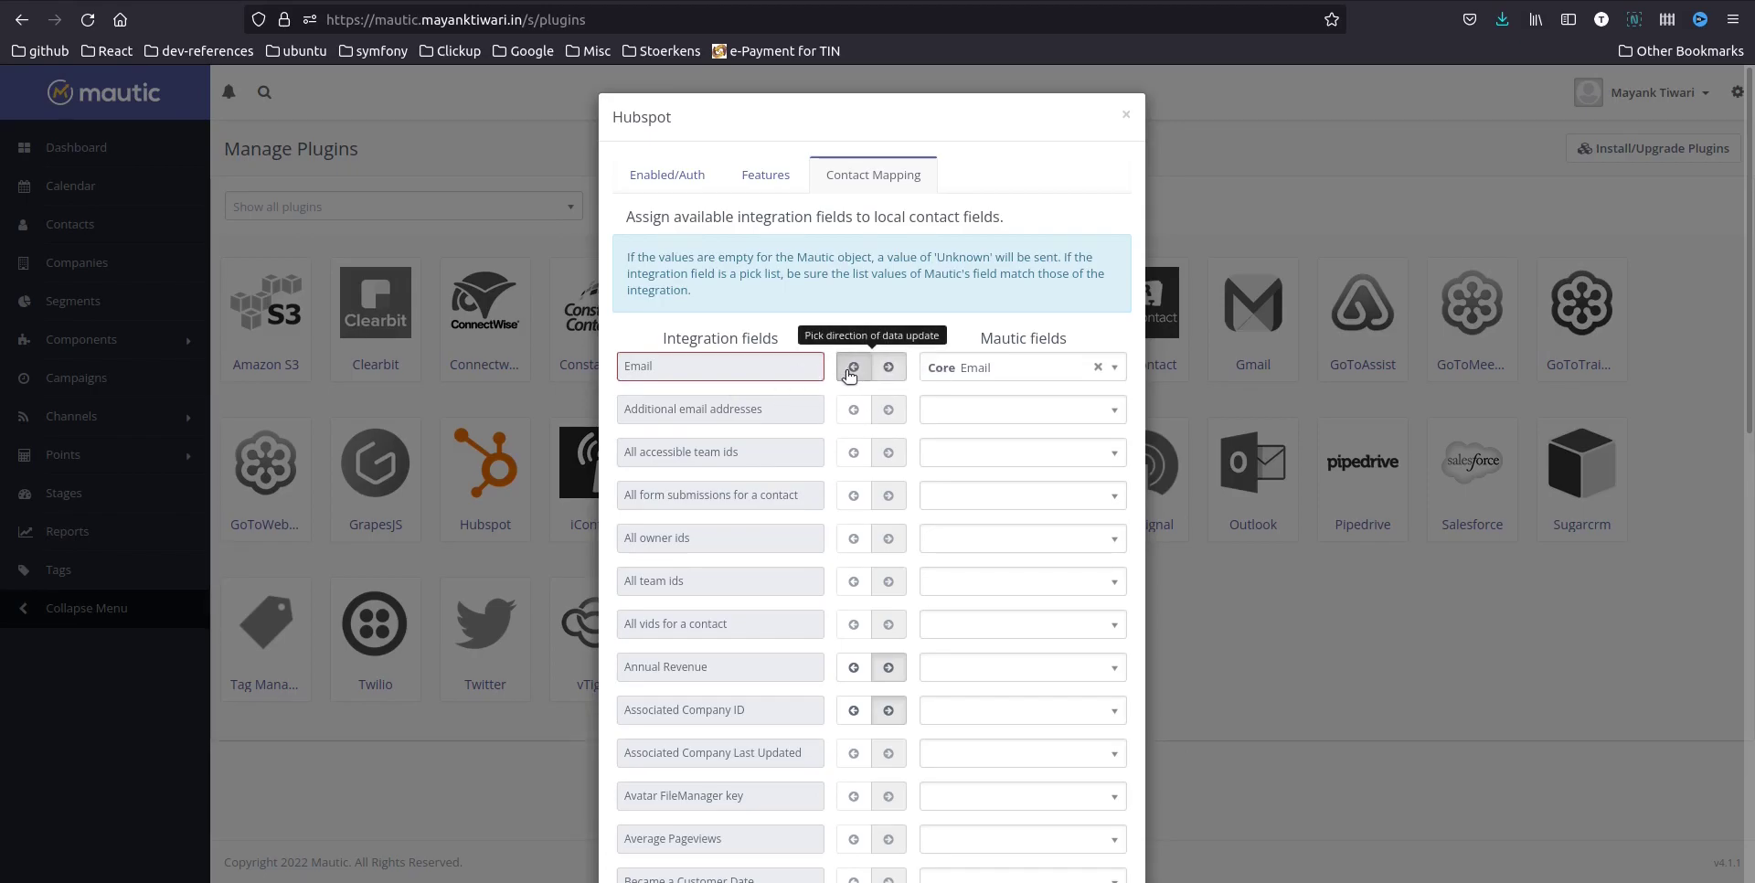
Untick 'Pull contacts and/or companies from integration', keeping Email's original update direction
click(889, 375)
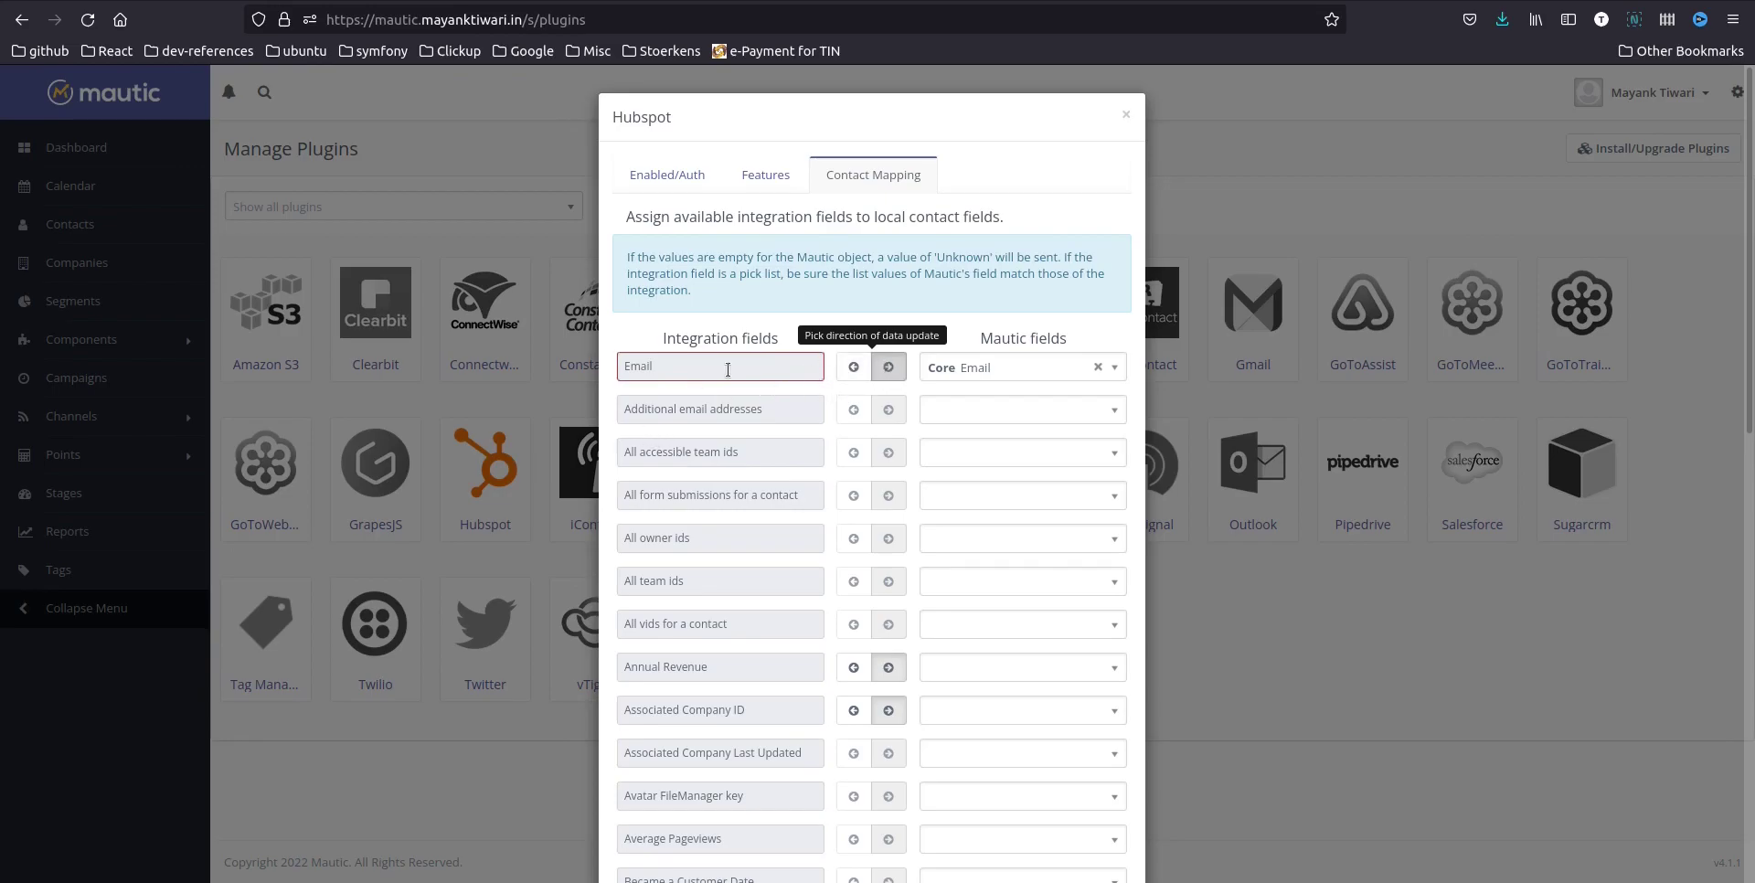
click(854, 367)
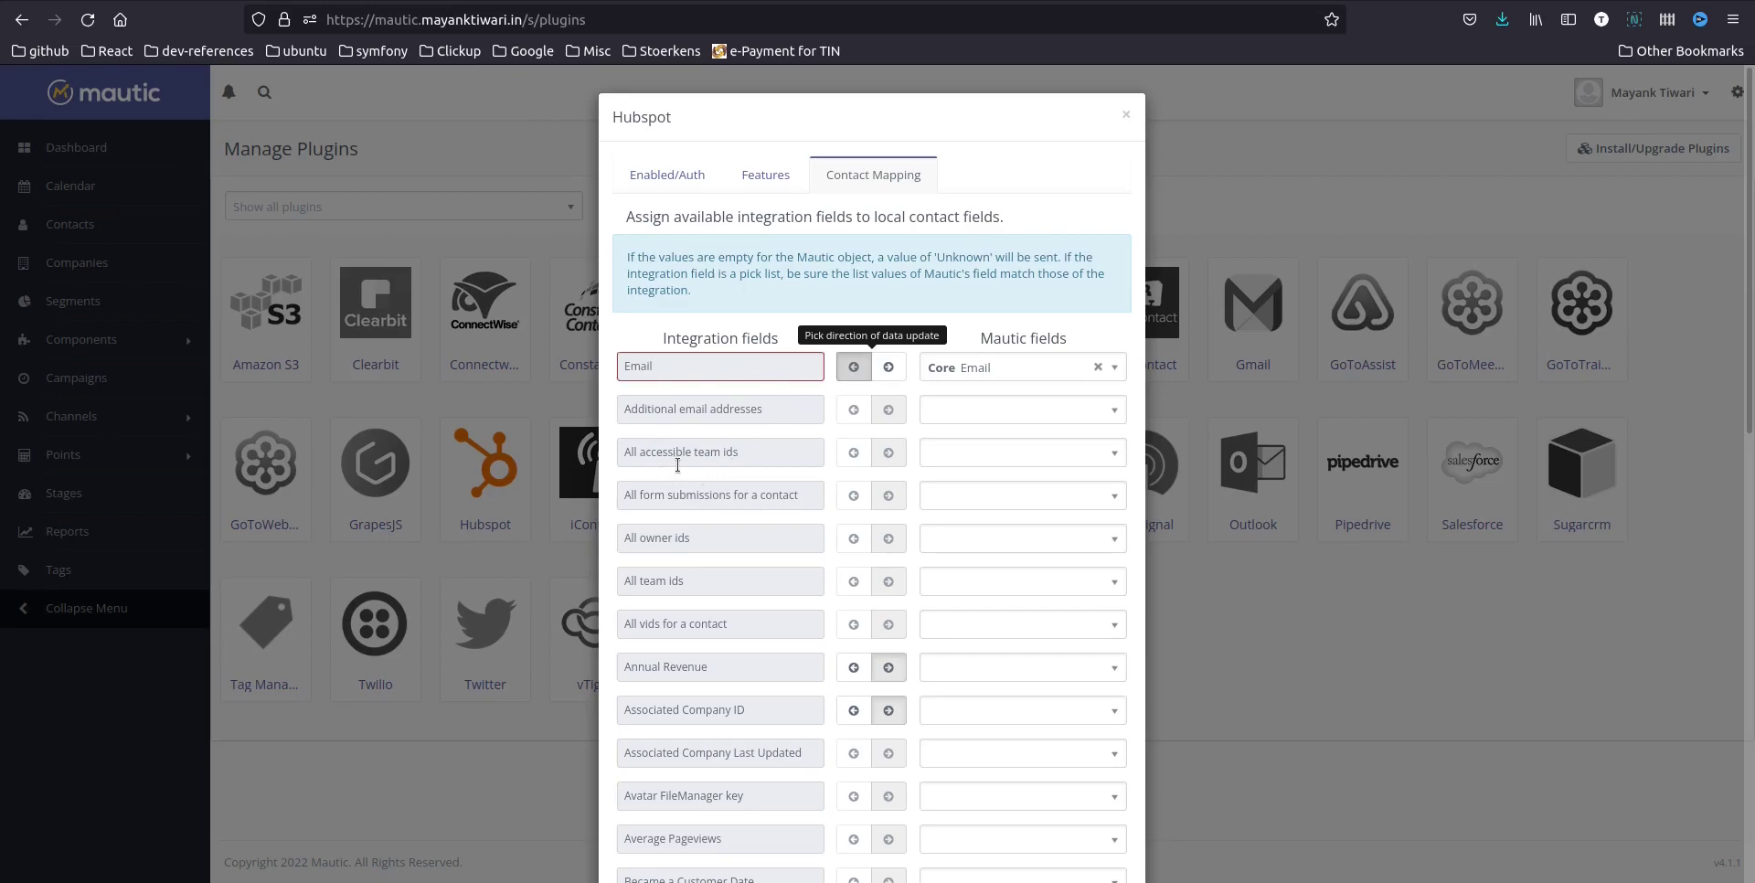
click(766, 175)
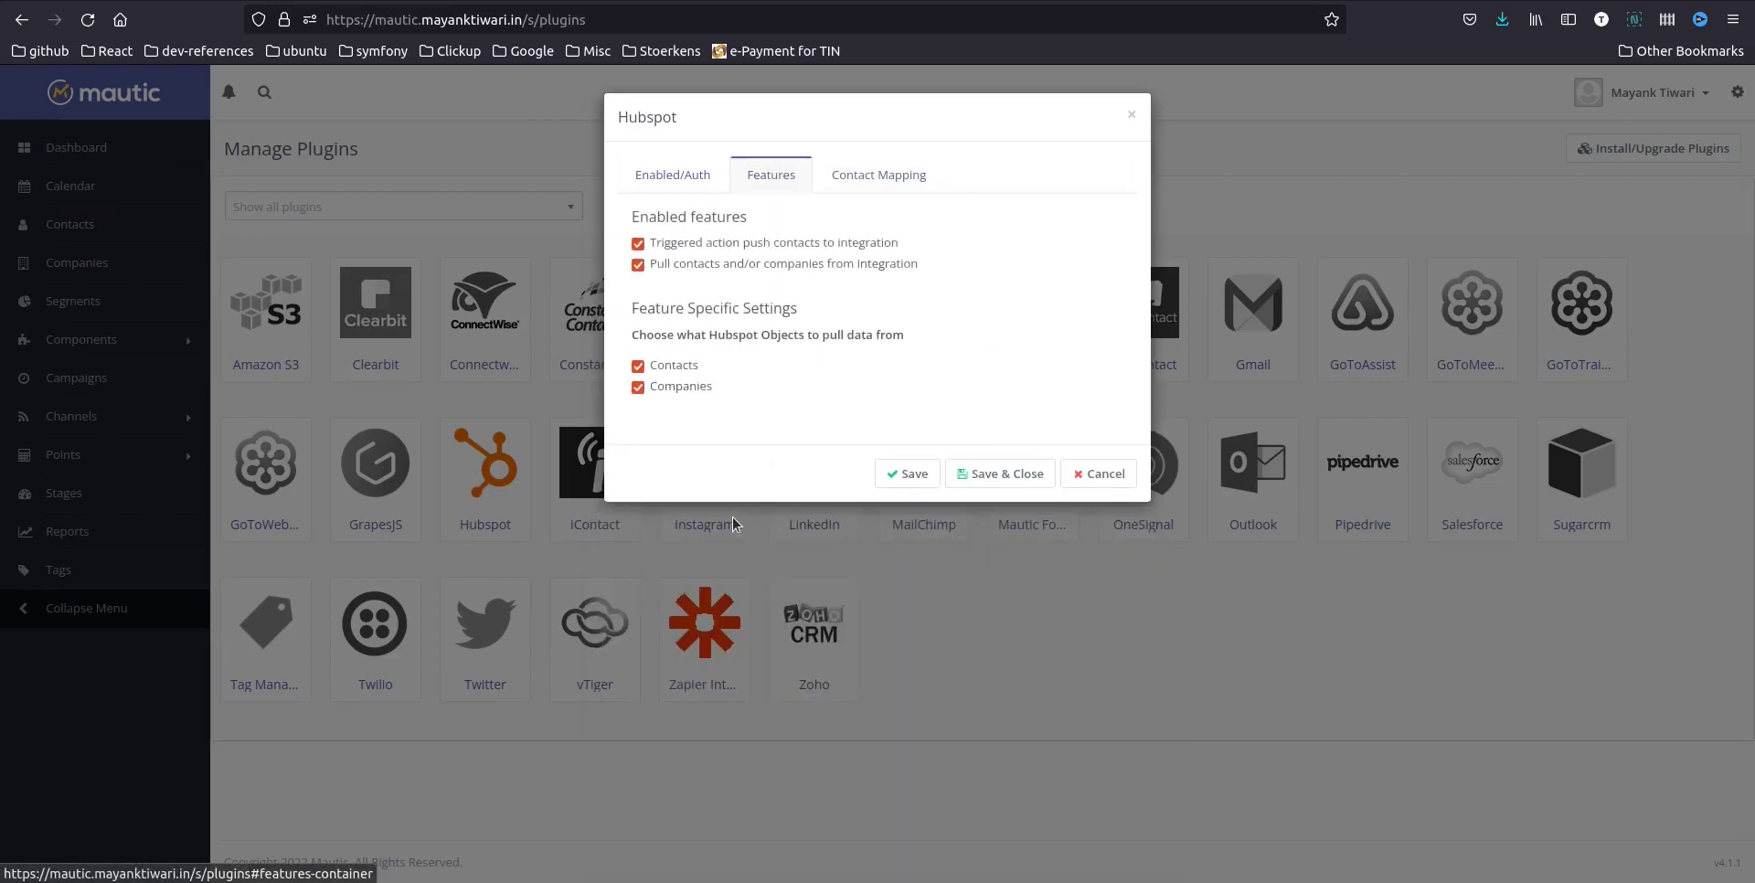
click(639, 266)
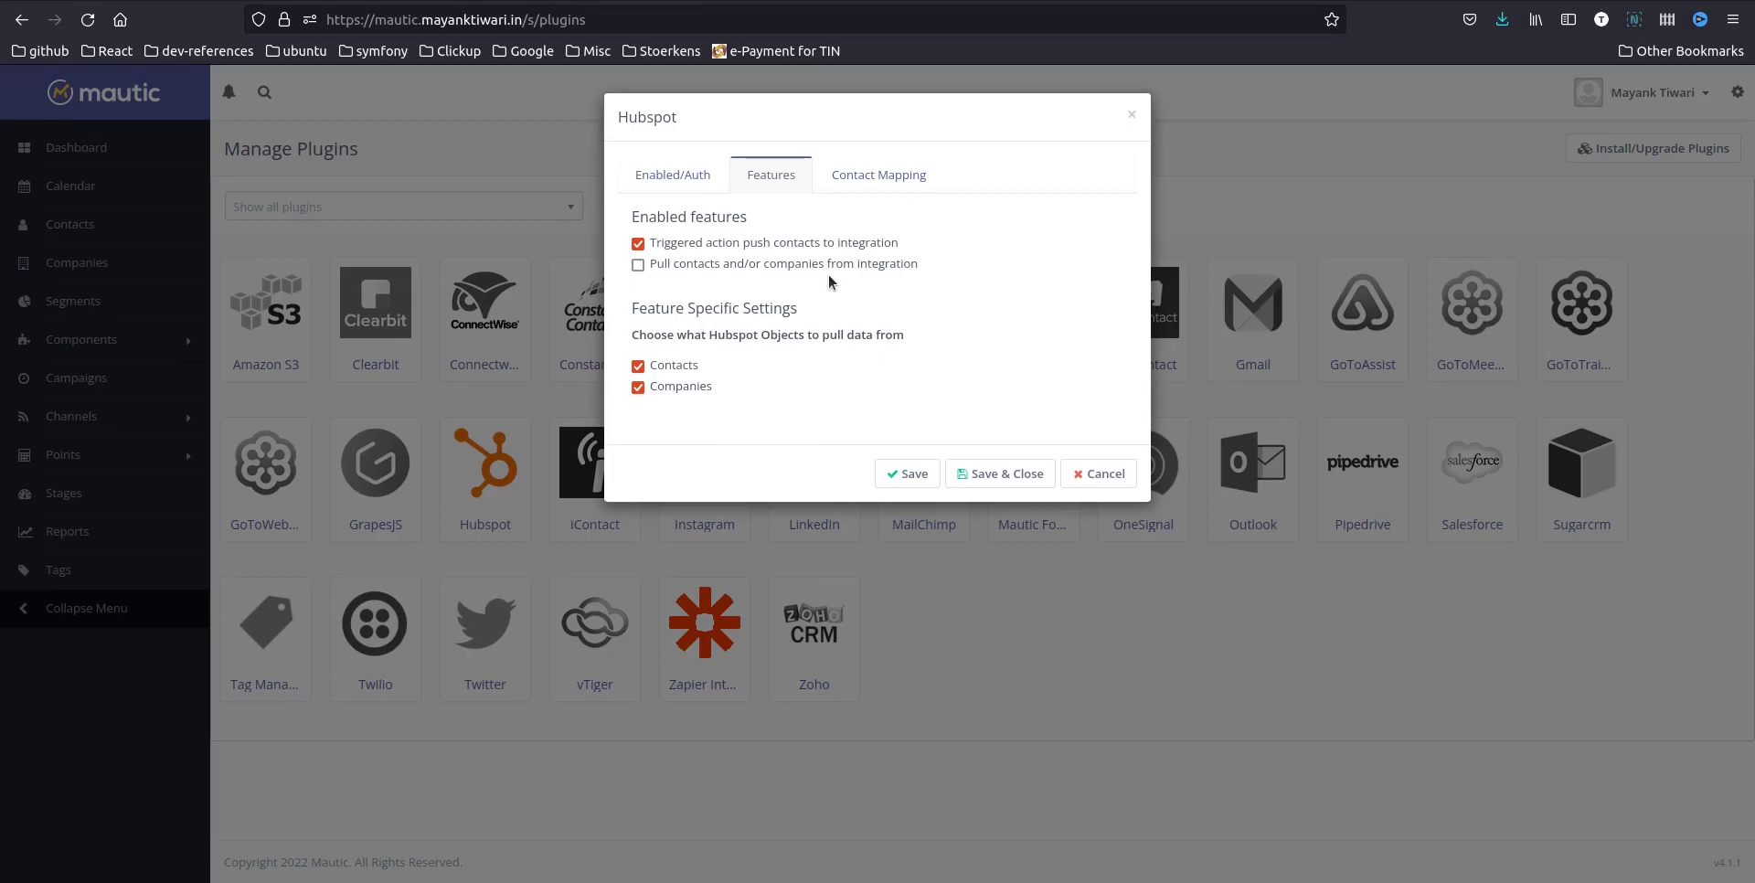
click(905, 177)
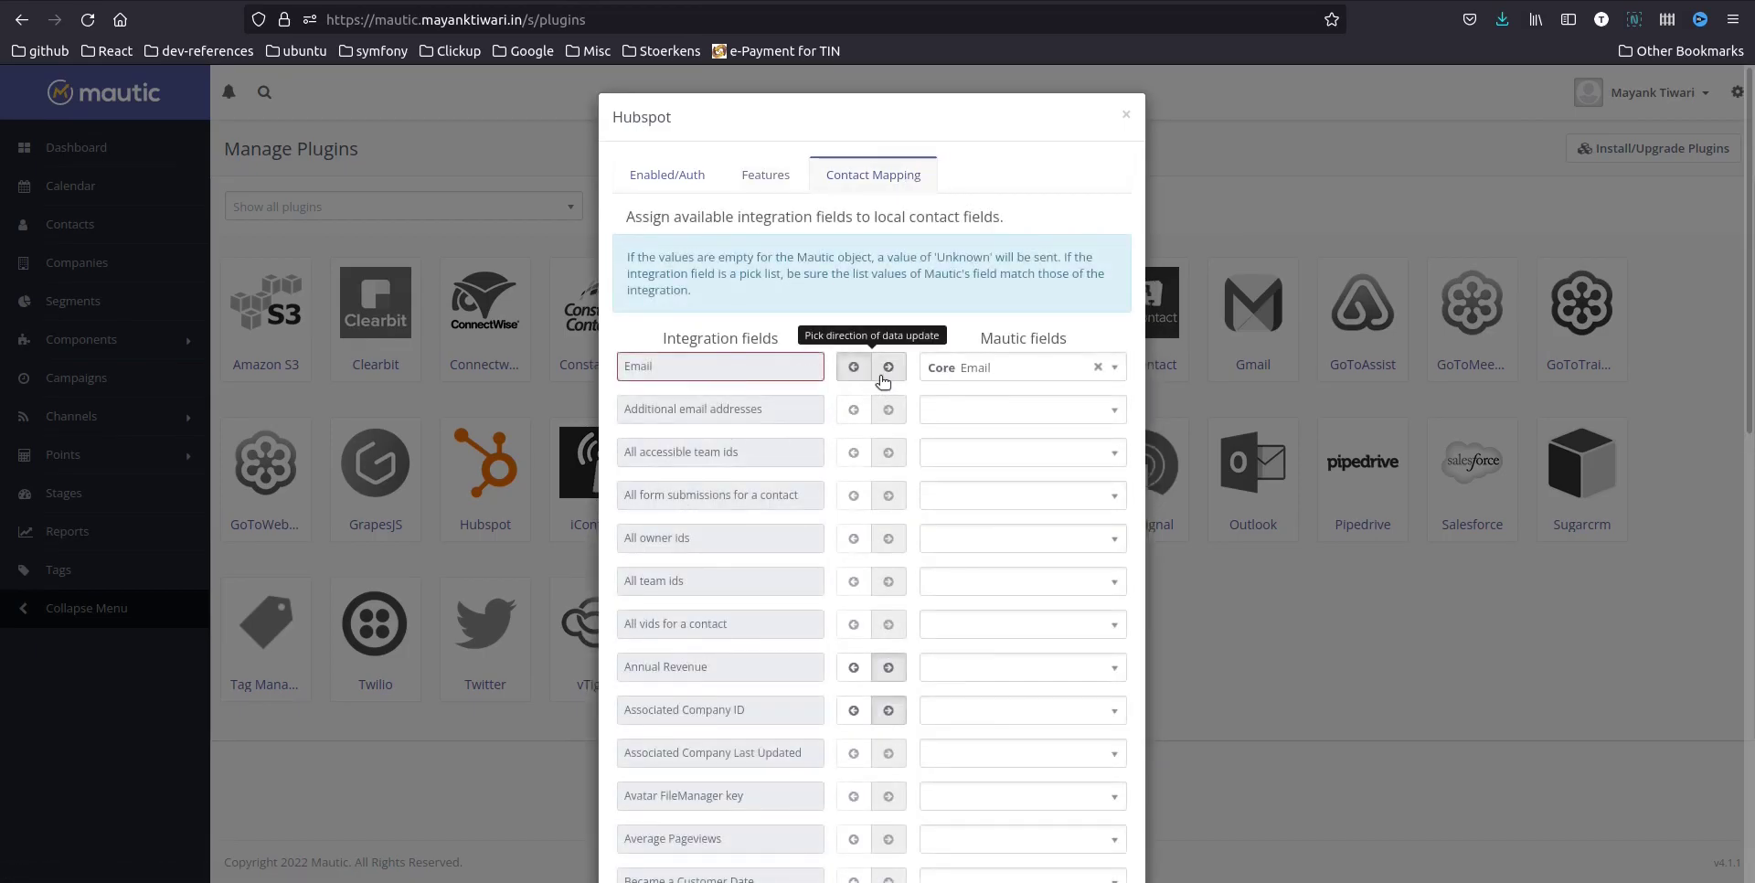
On the second Contact Mapping page, map HubSpot's City to Core City
scroll(779, 473, down, 5)
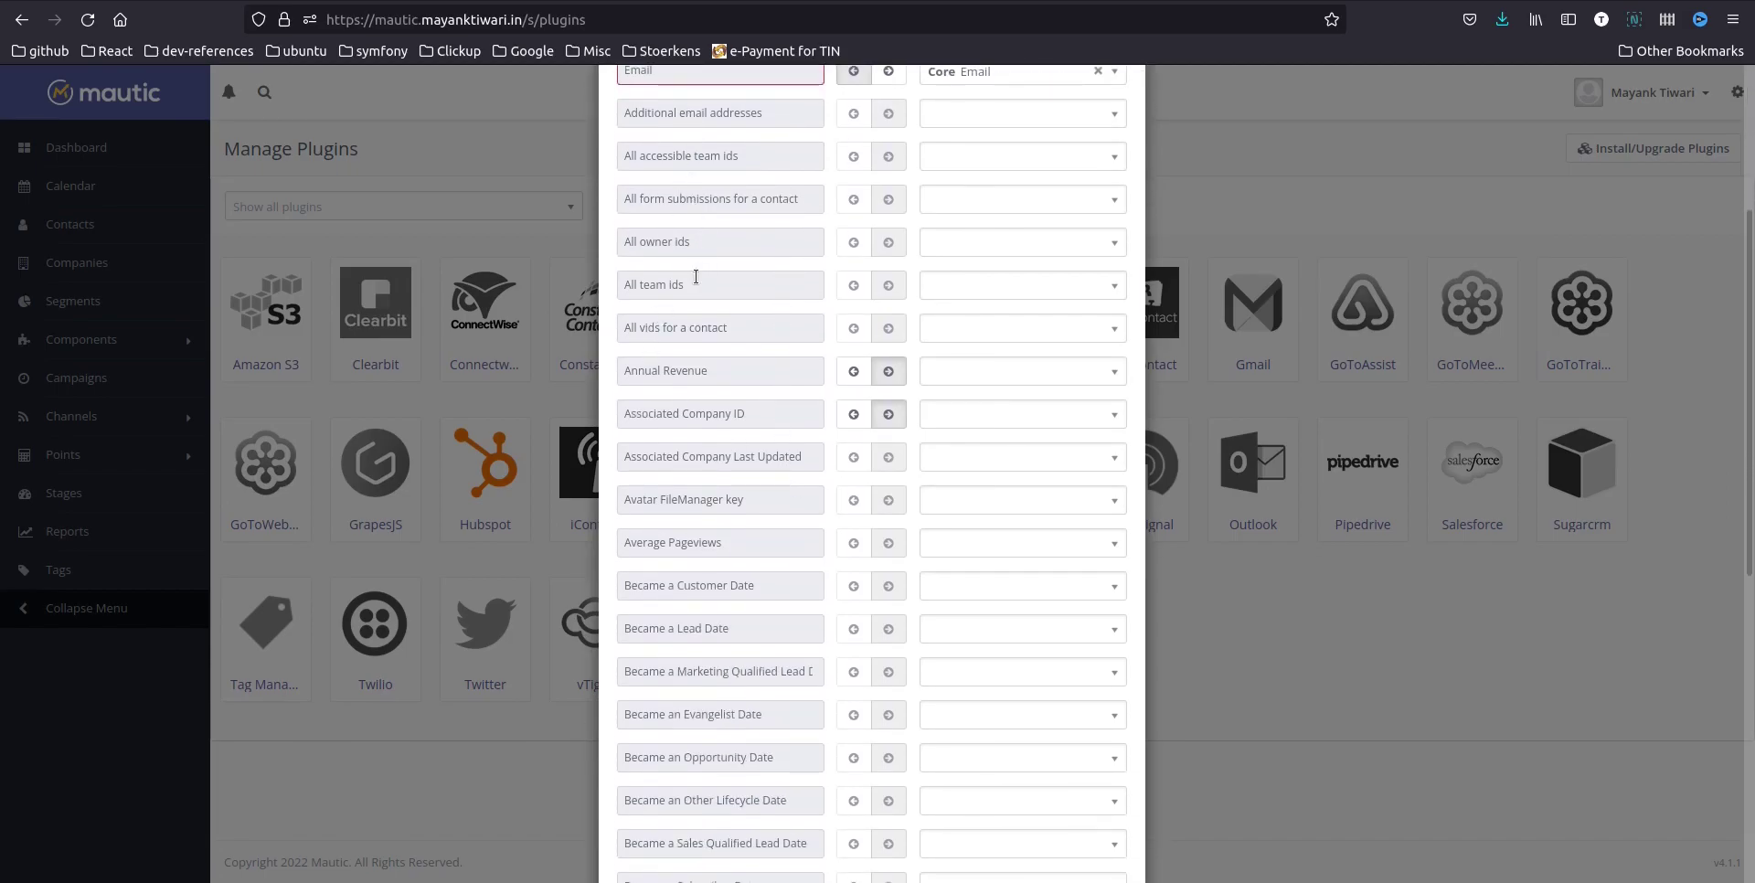
scroll(713, 375, down, 10)
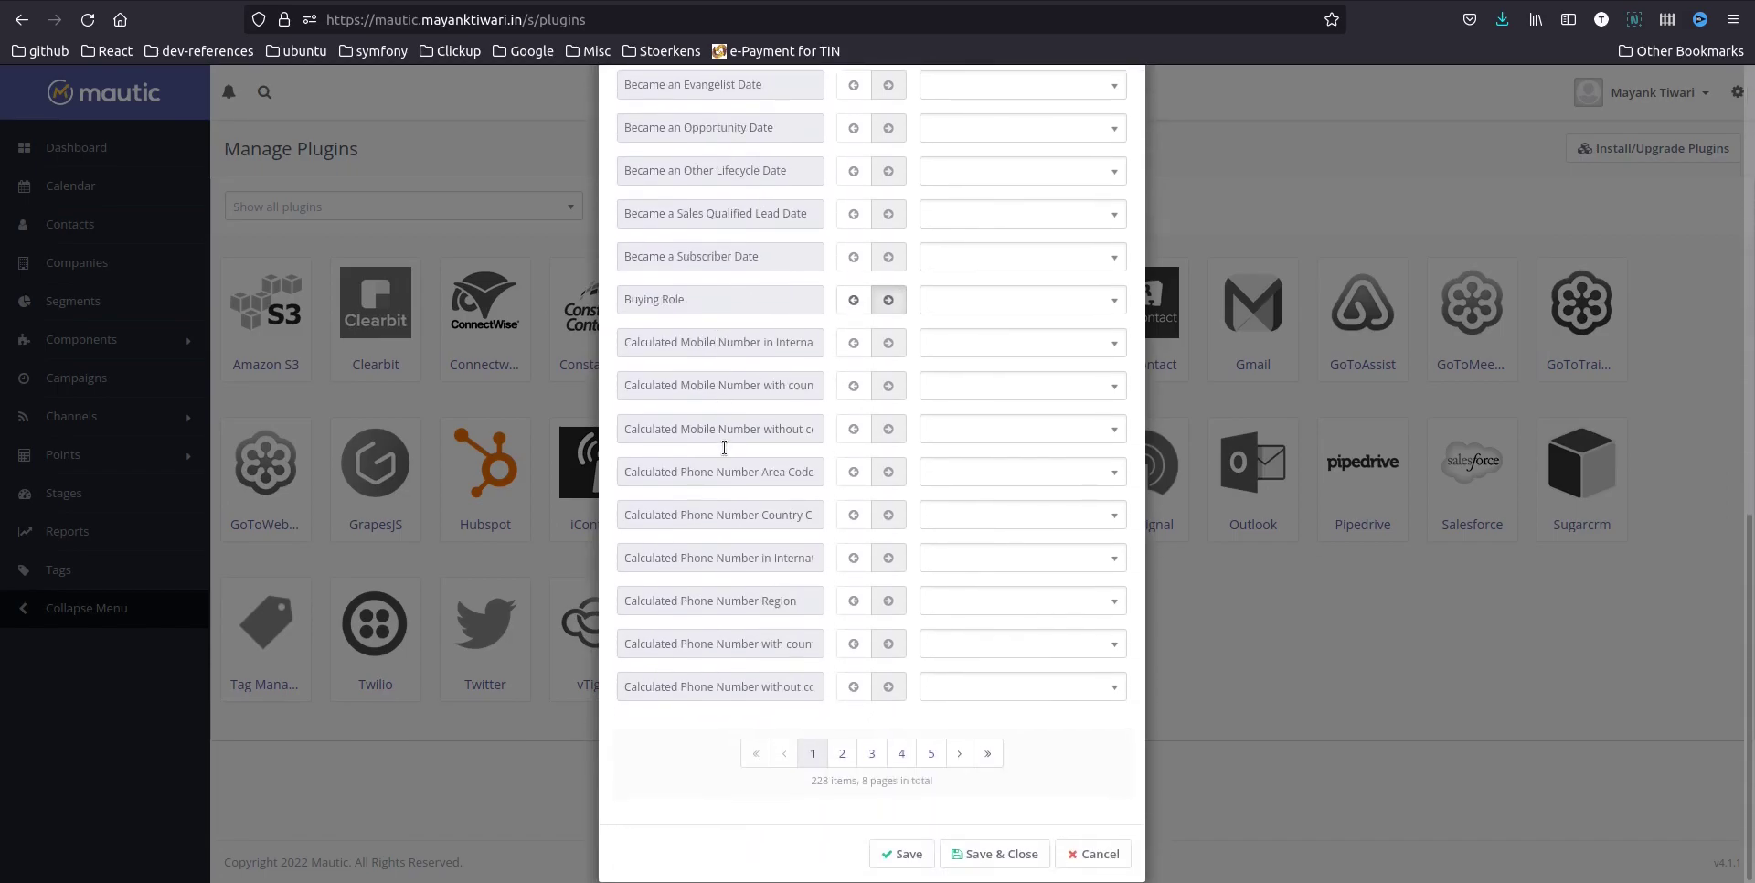
click(851, 759)
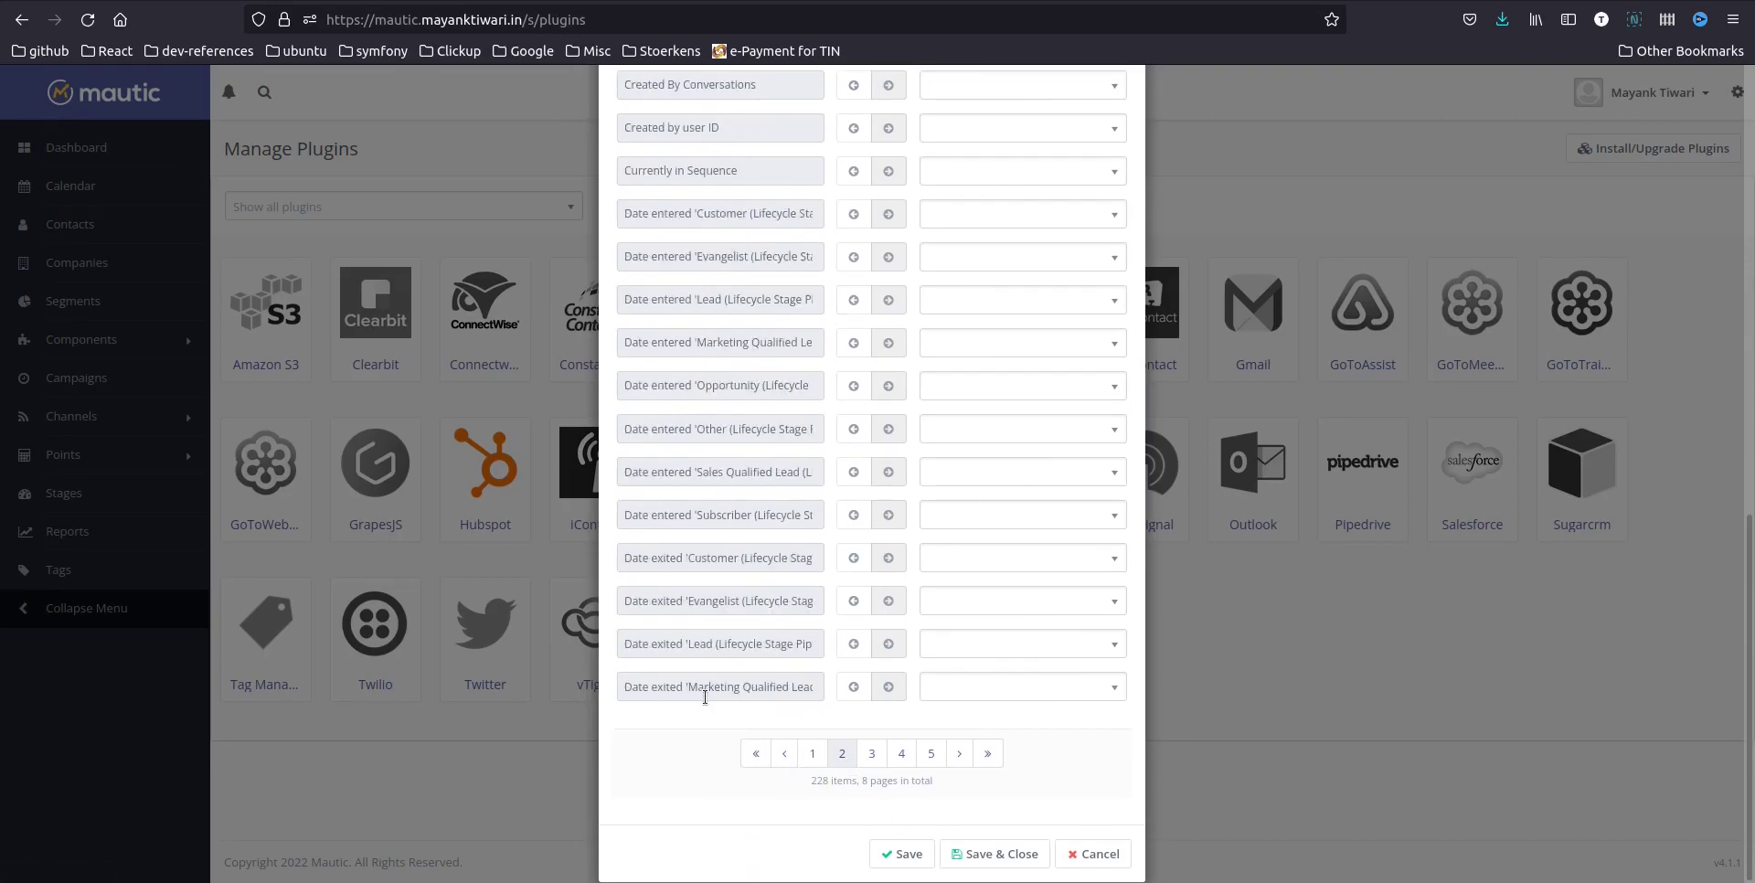
scroll(713, 704, up, 8)
scroll(706, 697, up, 6)
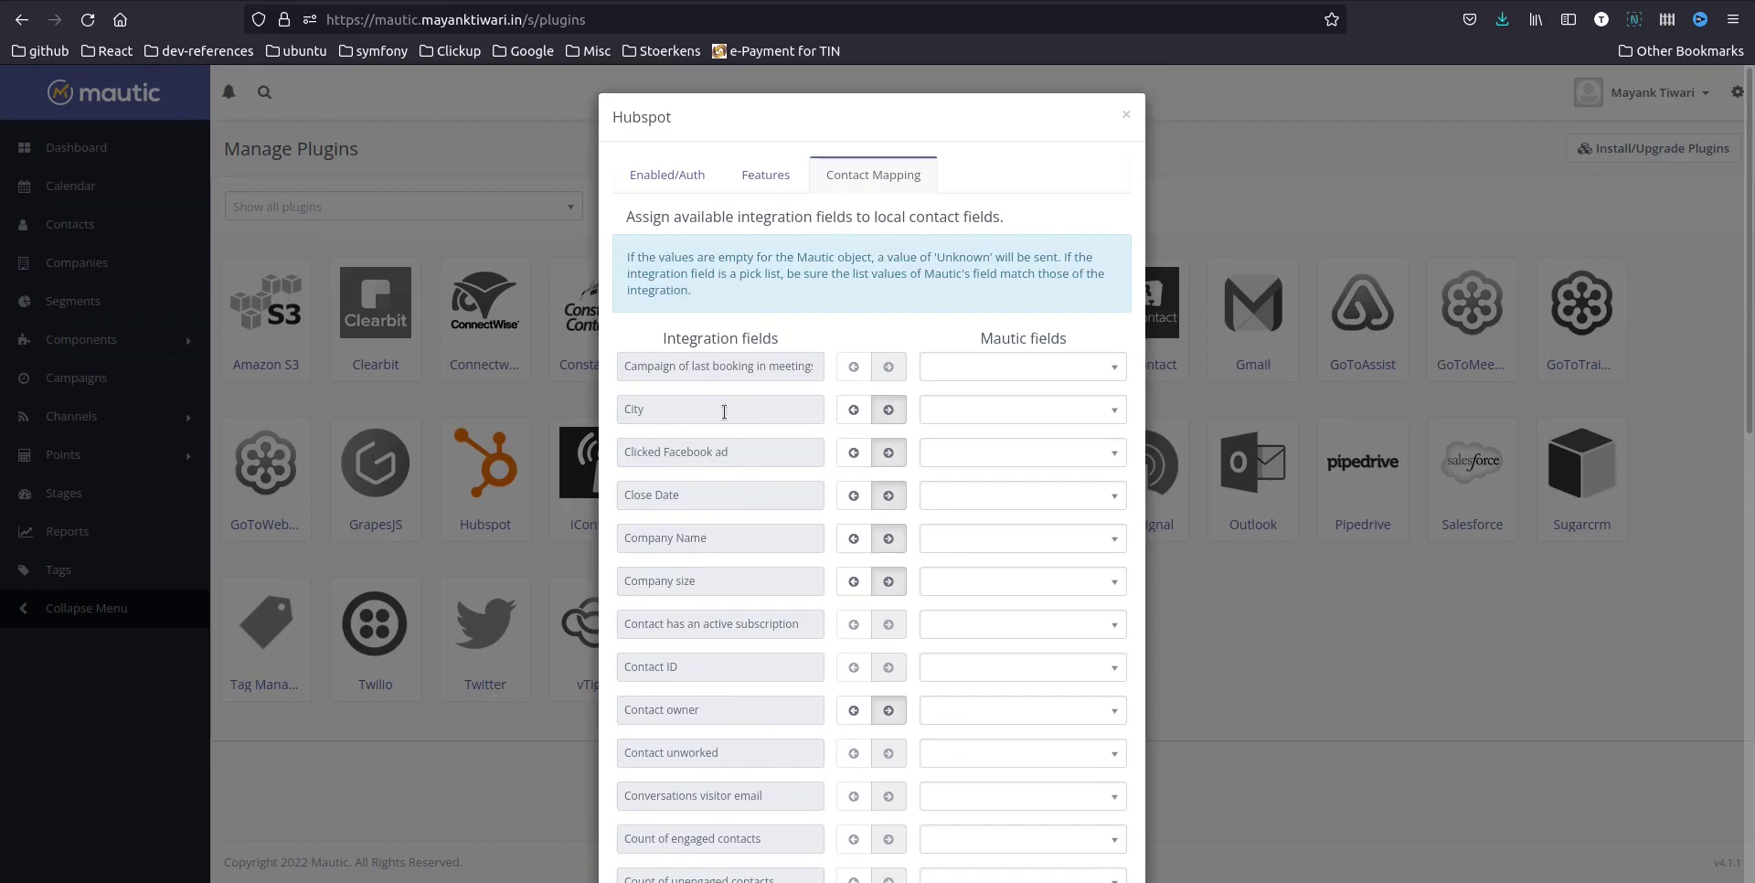
click(1003, 409)
text(city)
key(Return)
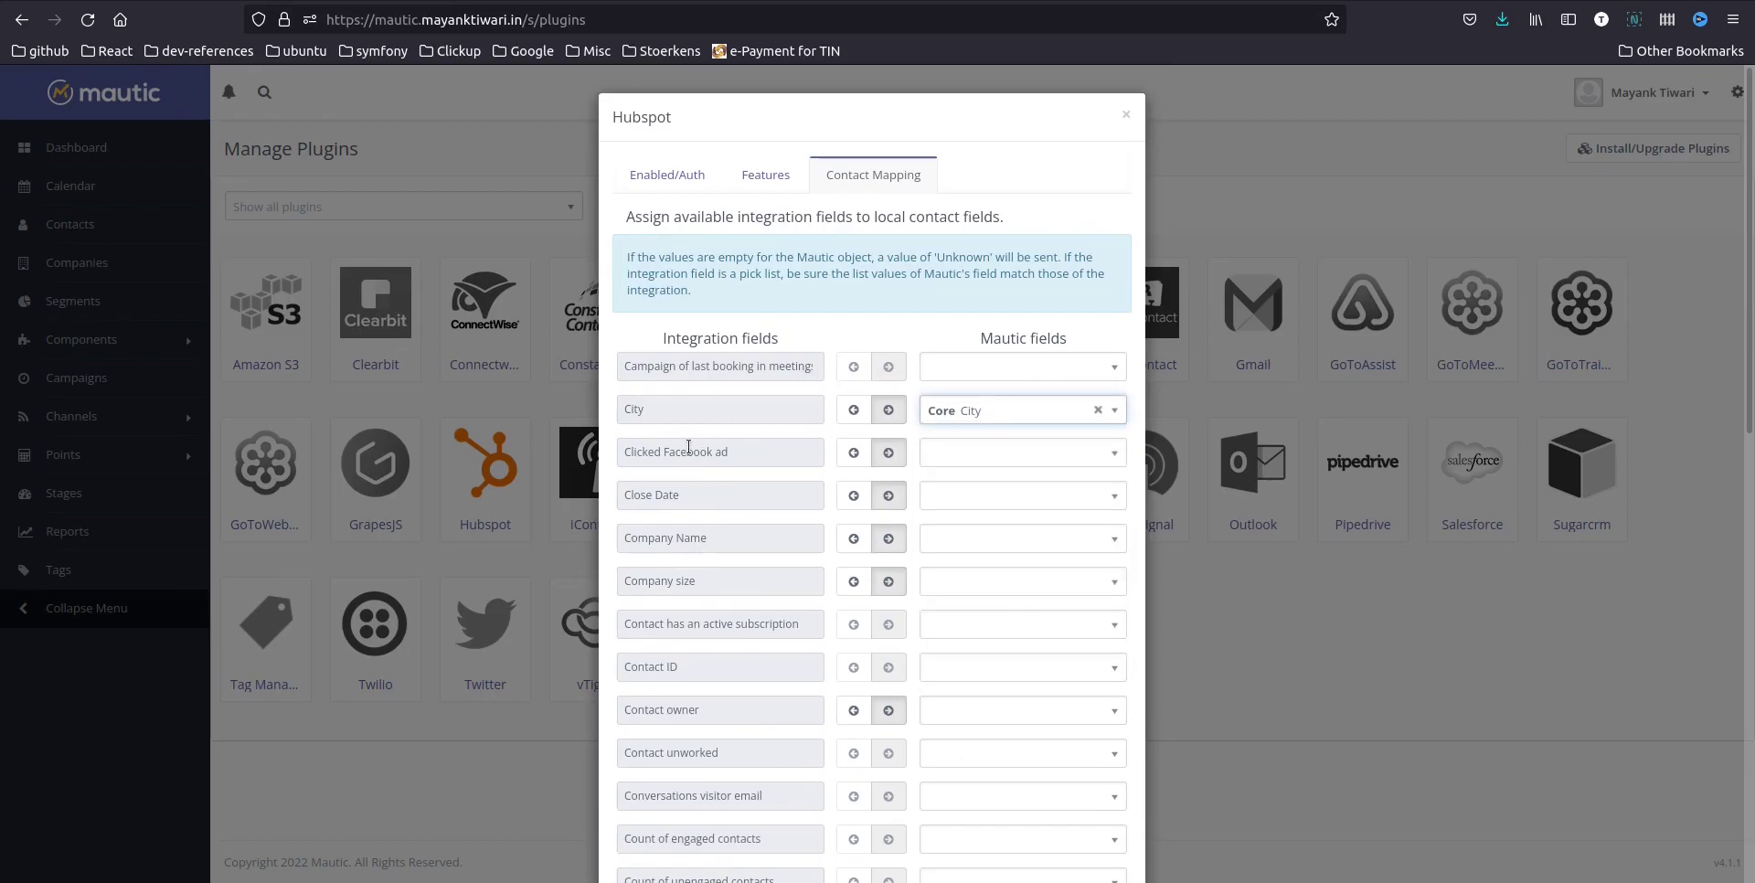
Map HubSpot's Company Name to Core Primary company
scroll(692, 585, down, 3)
click(969, 342)
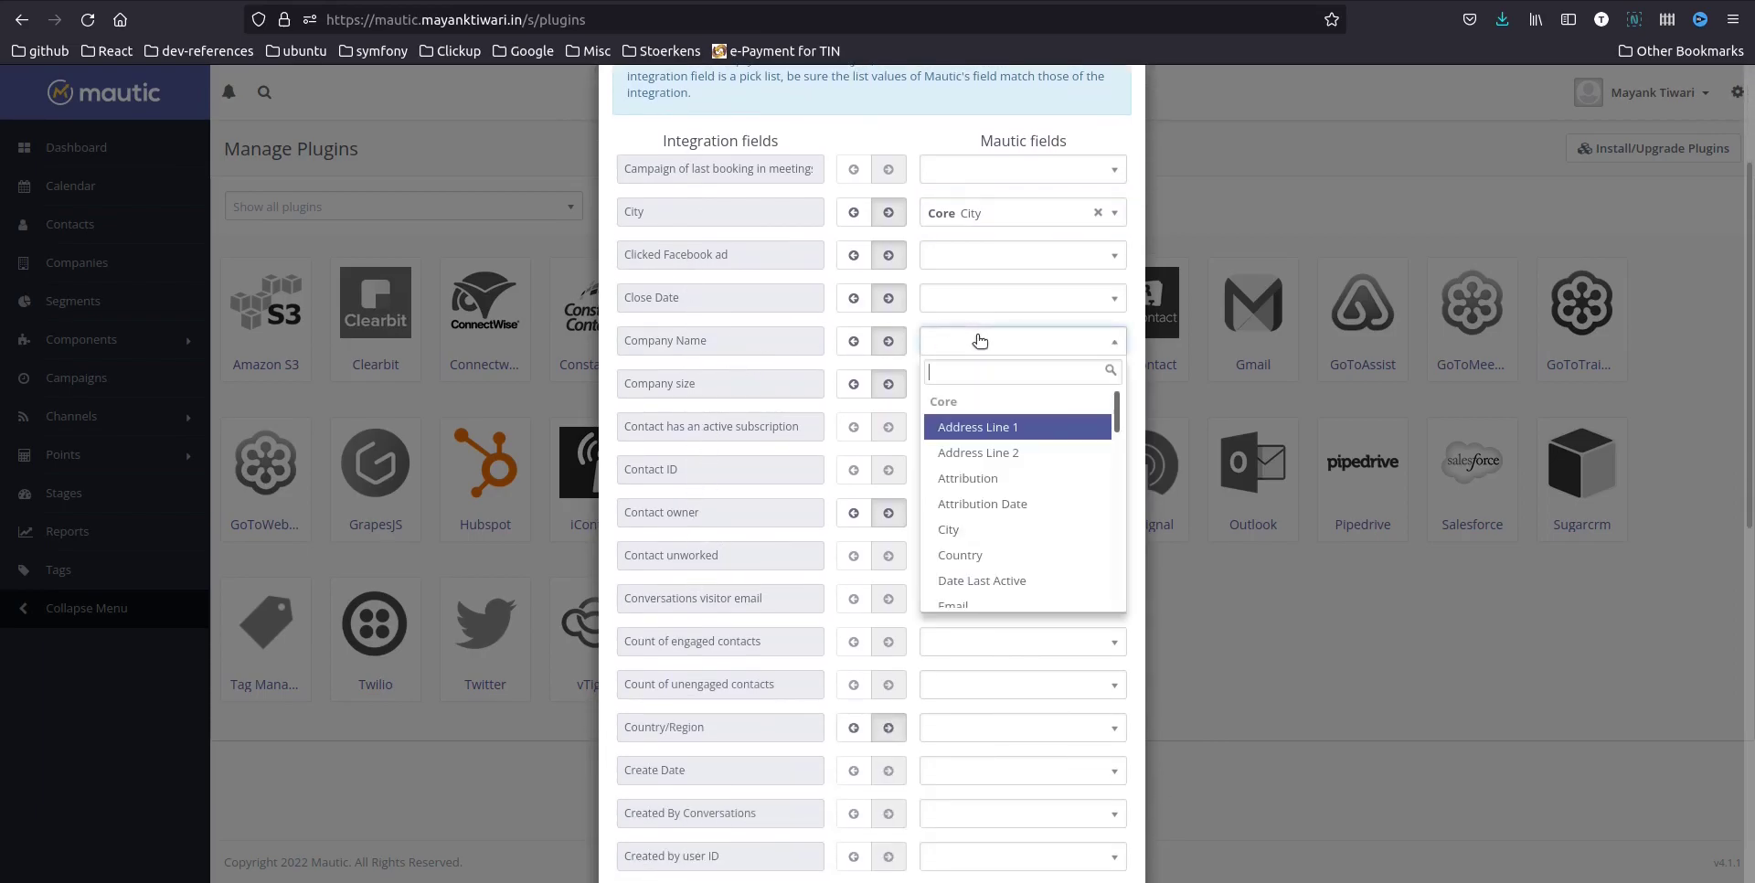
text(comp)
key(Return)
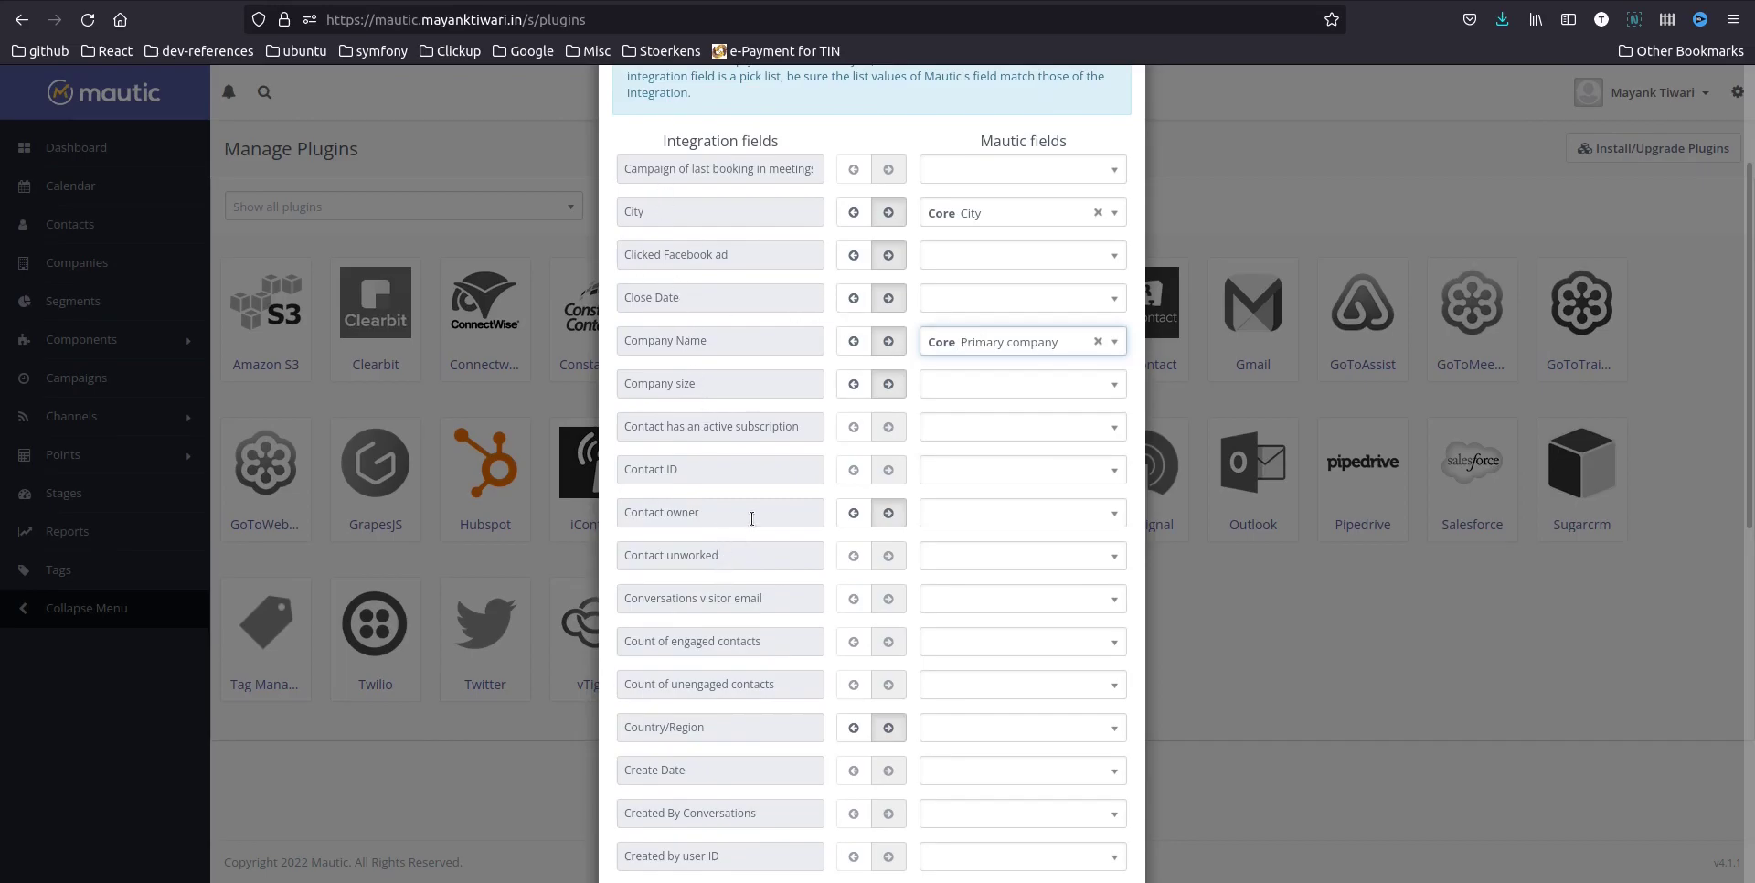
scroll(740, 439, down, 3)
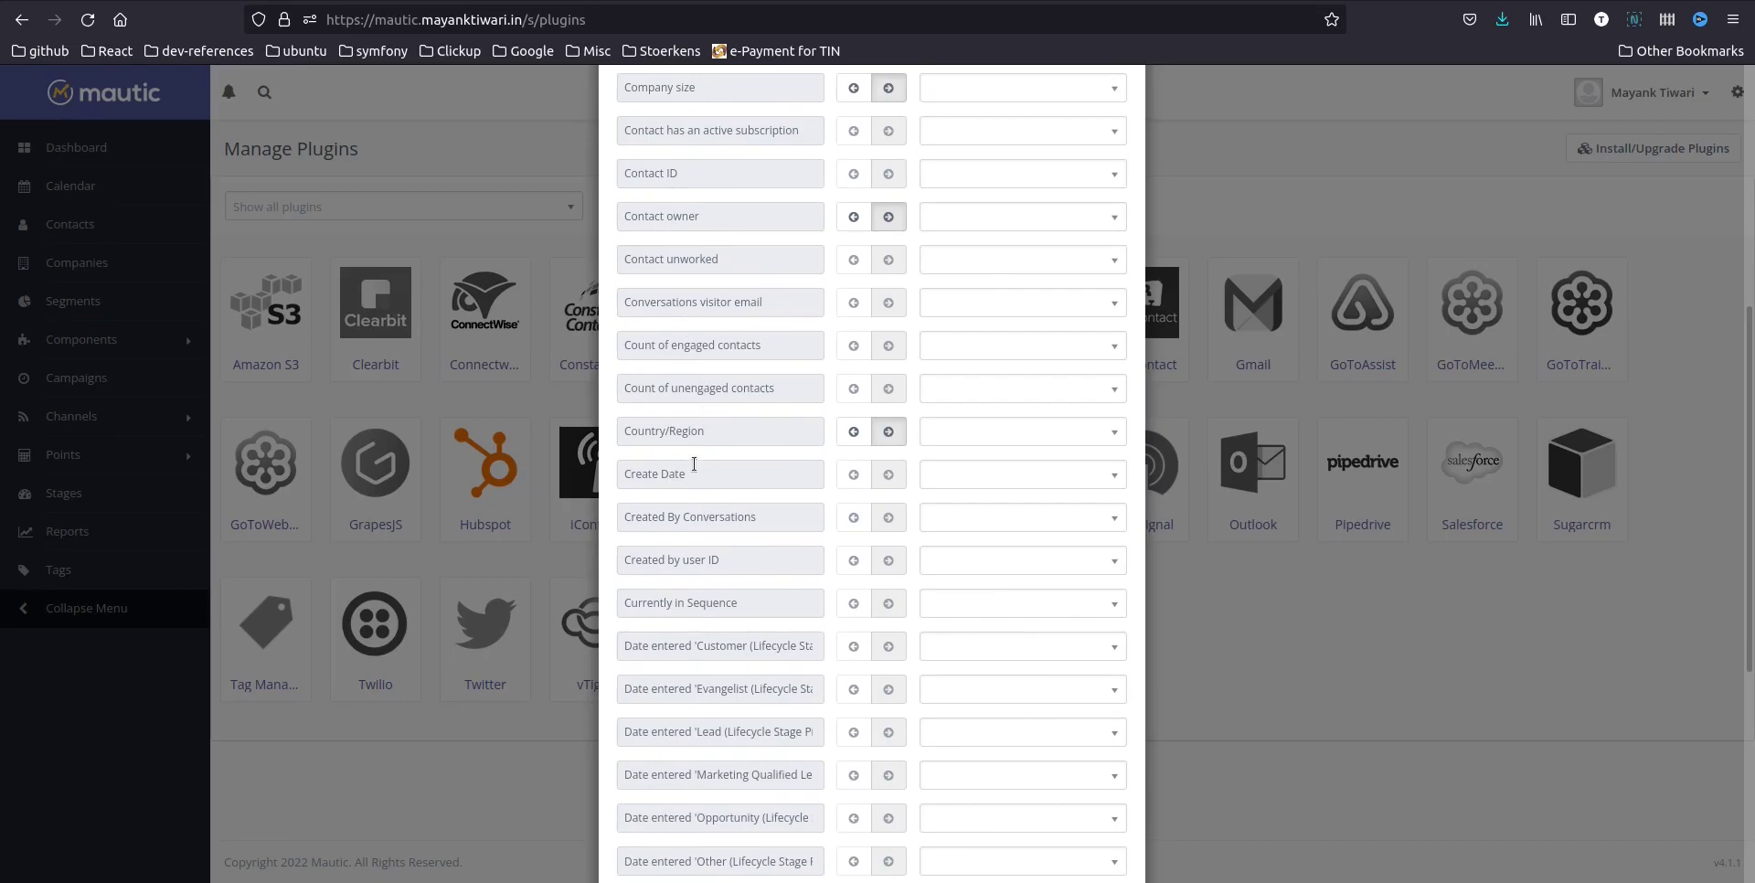
scroll(775, 450, up, 4)
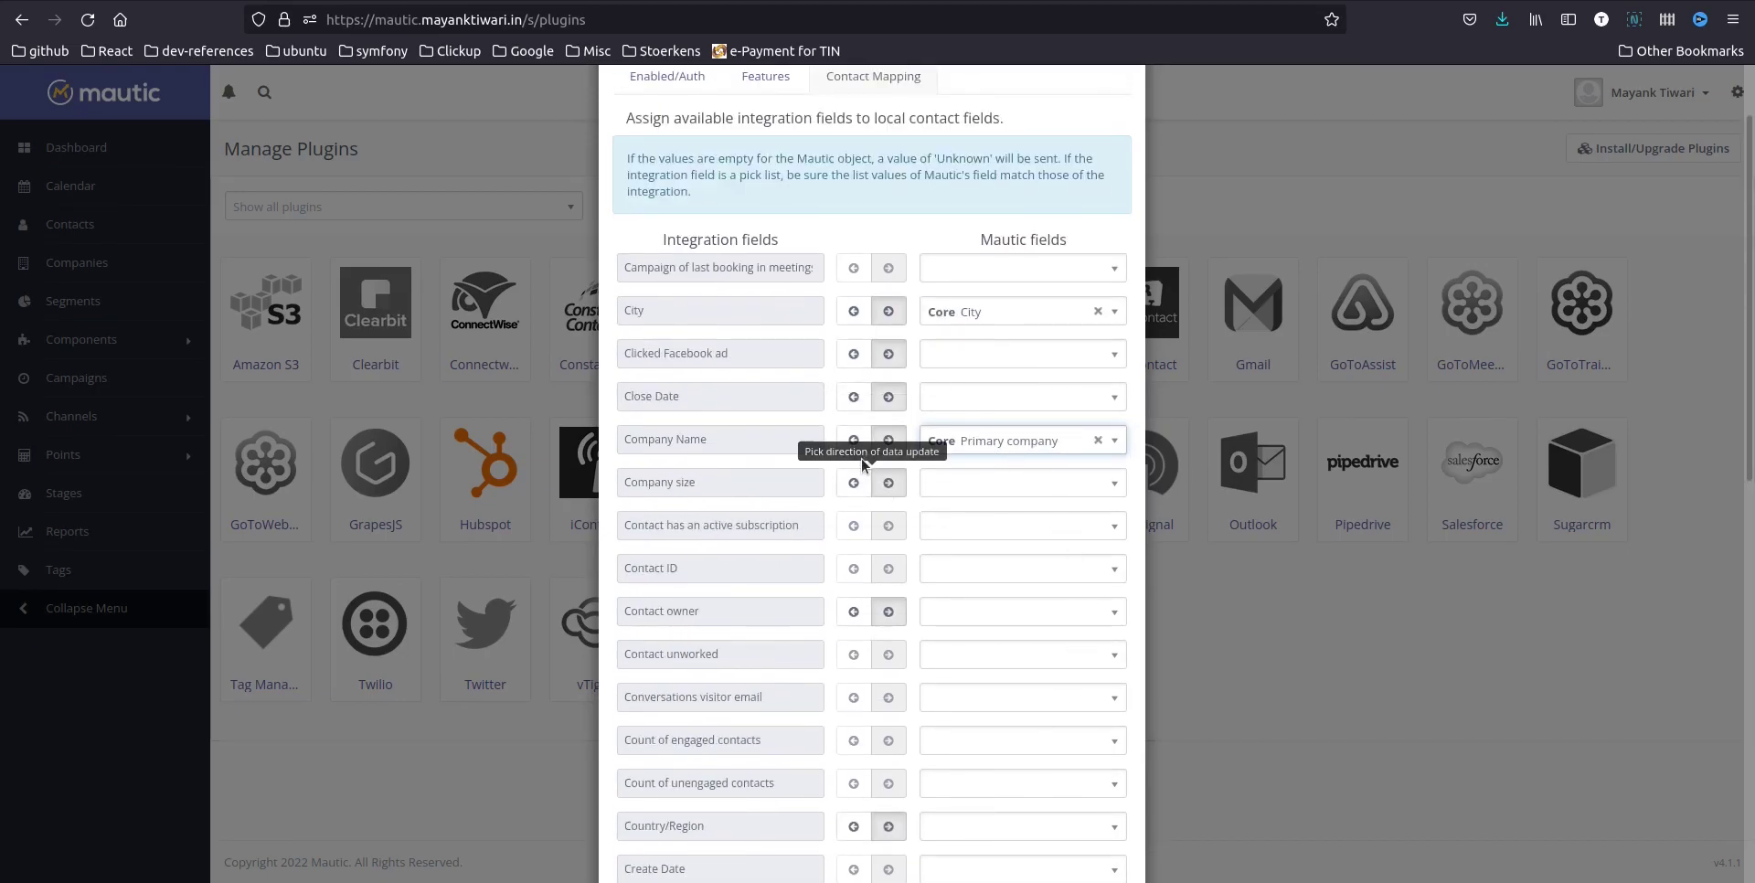
Set update directions for Company Name and City, and map Country/Region to Core Country
click(856, 446)
click(854, 311)
scroll(729, 519, down, 3)
scroll(681, 525, down, 2)
click(857, 531)
click(976, 534)
text(count)
key(Return)
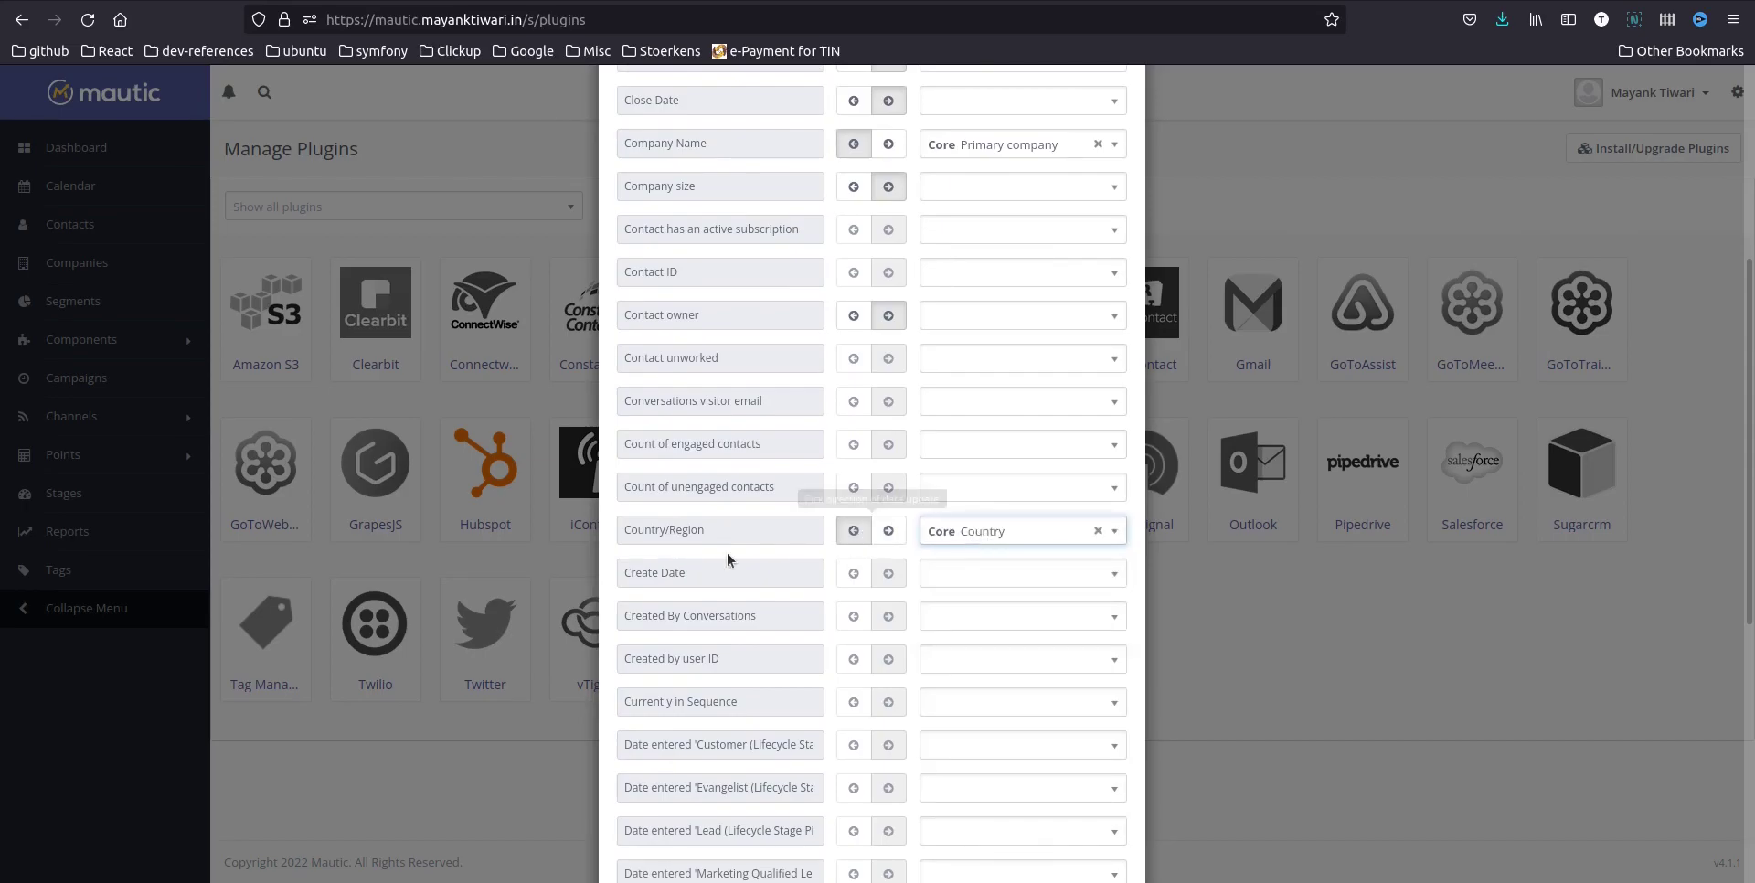
On the third mapping page, map First Name to Core First Name and set its direction
scroll(727, 552, down, 7)
scroll(710, 399, down, 1)
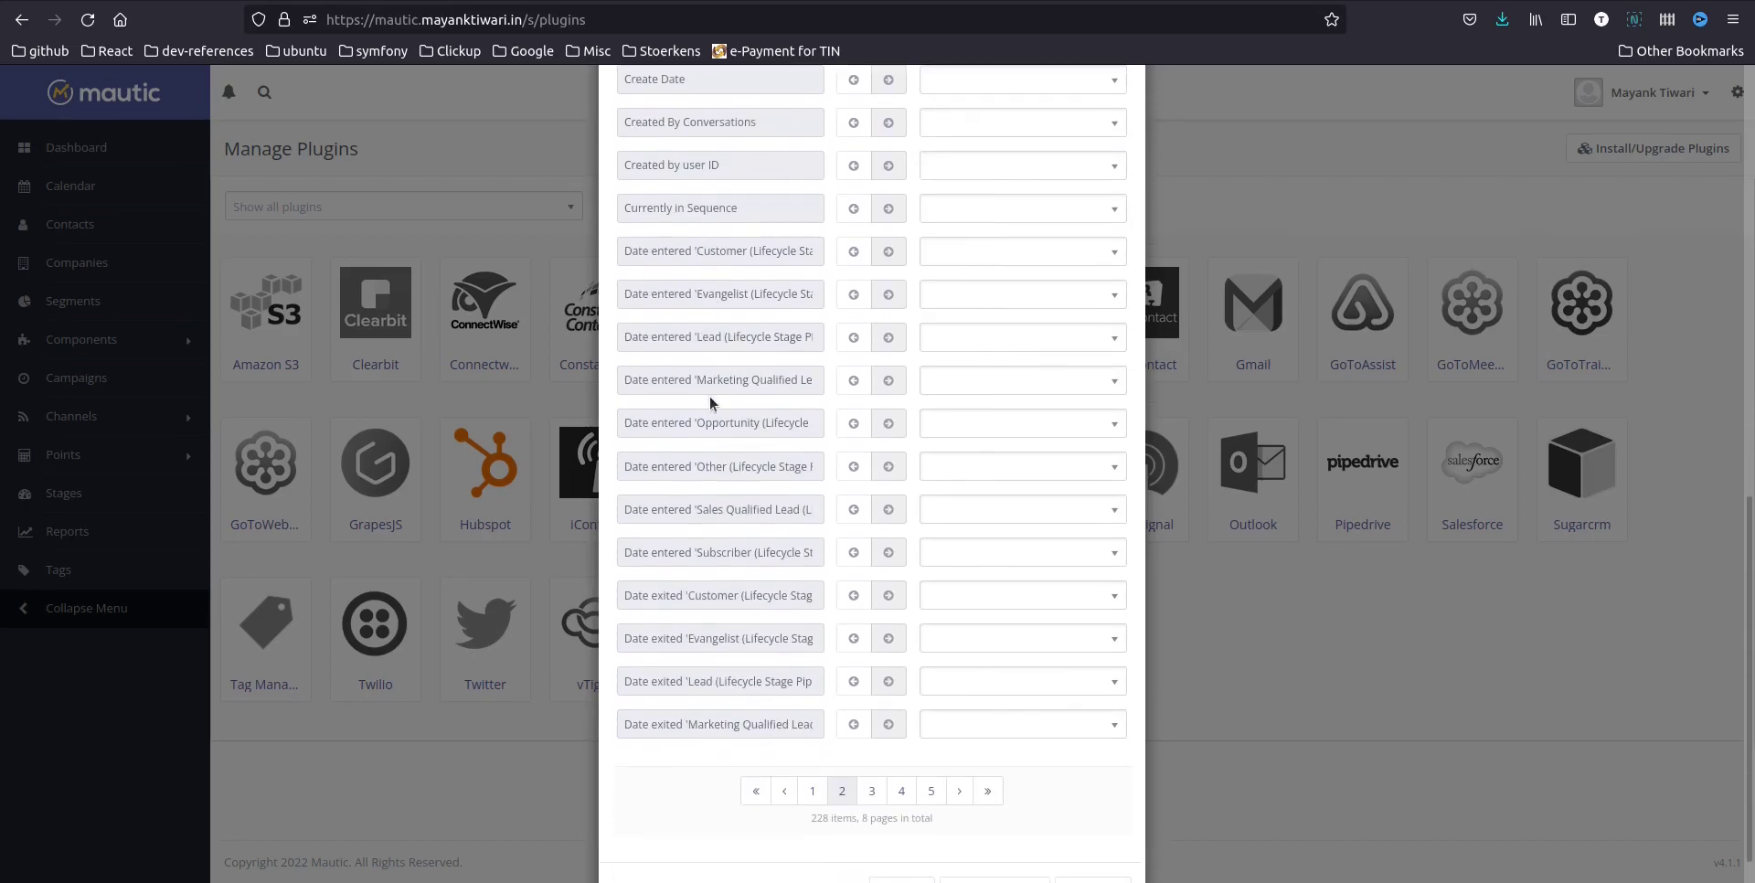
click(872, 792)
click(1023, 724)
text(fir)
key(Return)
click(854, 726)
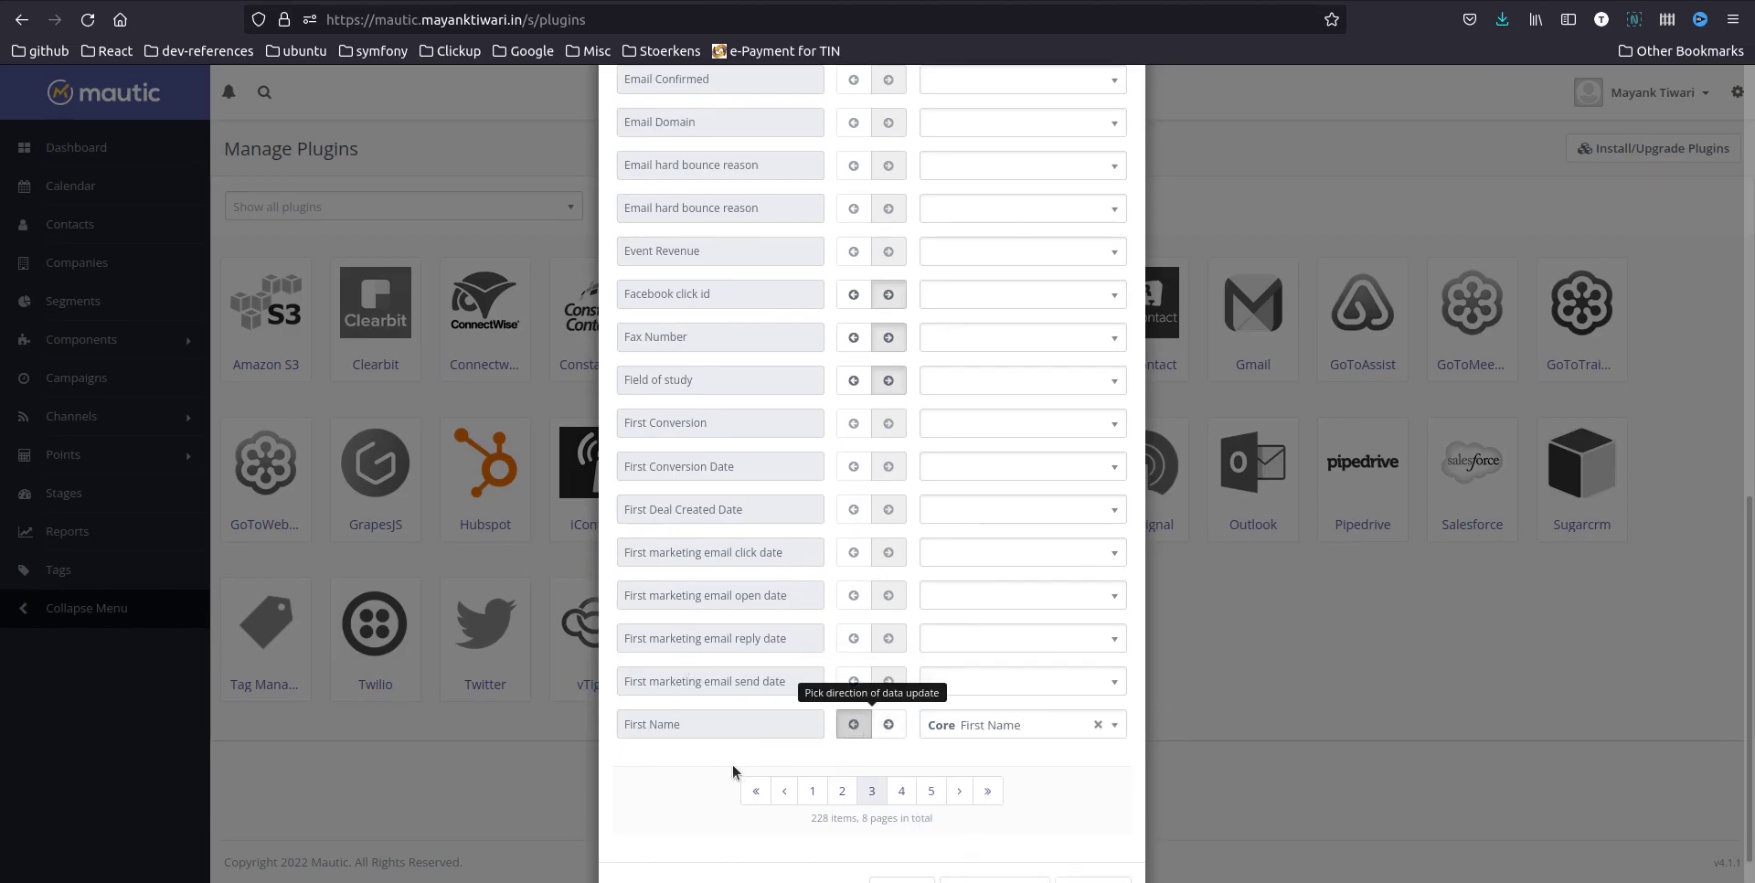
On the fifth mapping page, map HubSpot's Last Name to Core Last Name
click(901, 792)
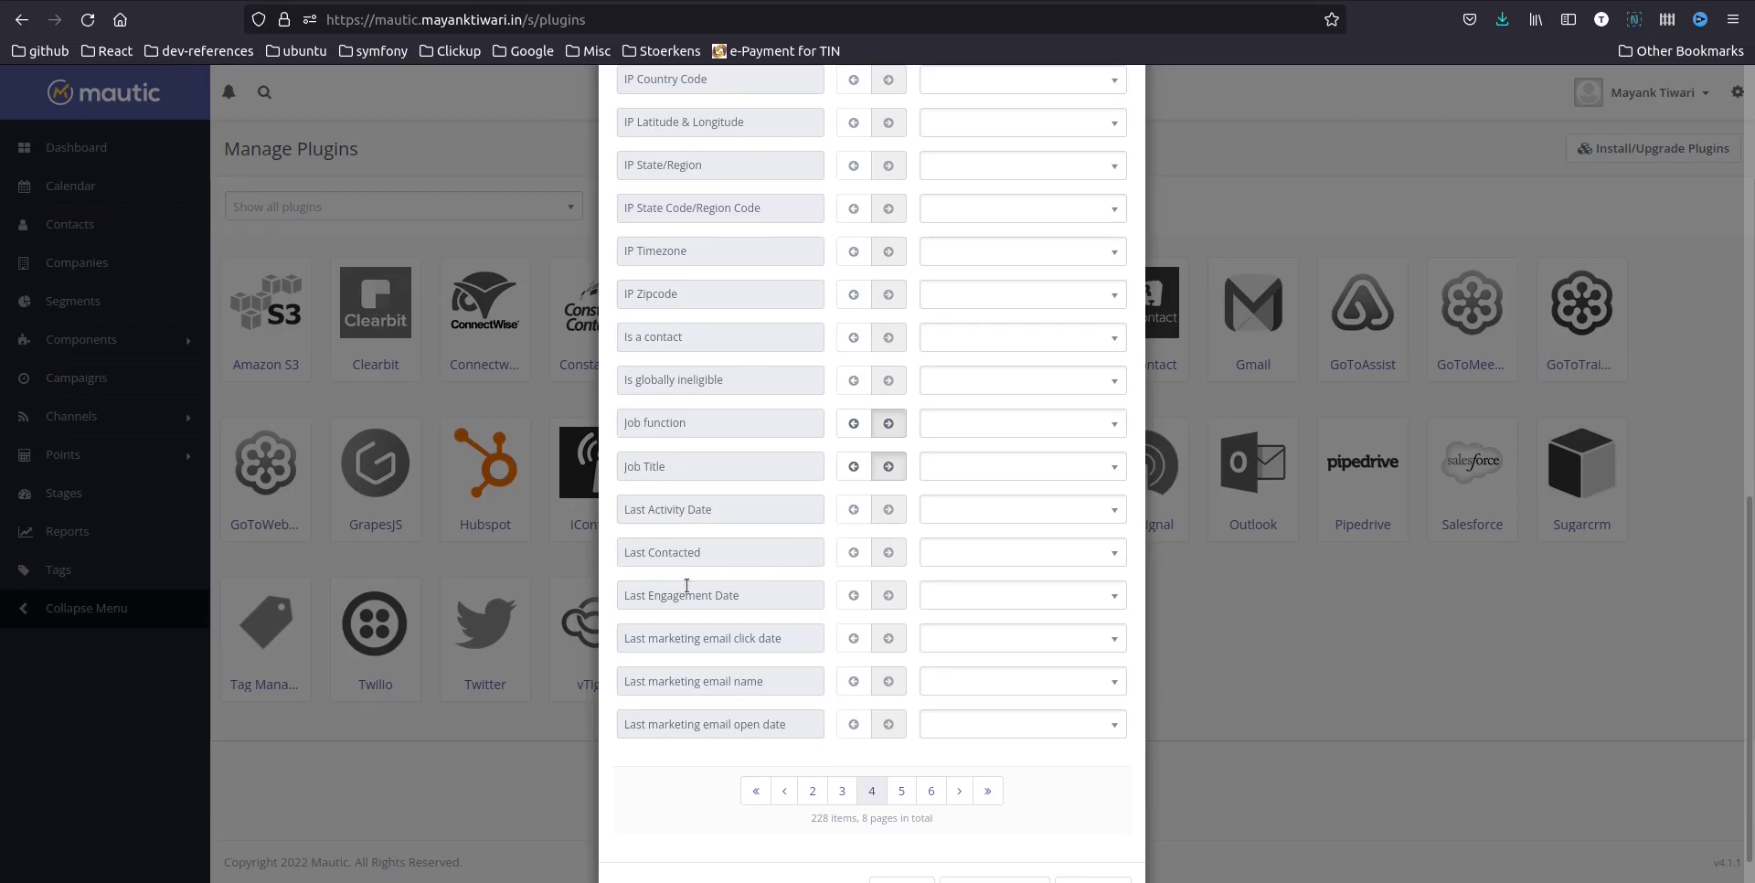
click(903, 792)
click(971, 502)
text(last)
click(956, 600)
scroll(956, 596, down, 8)
scroll(1011, 600, down, 2)
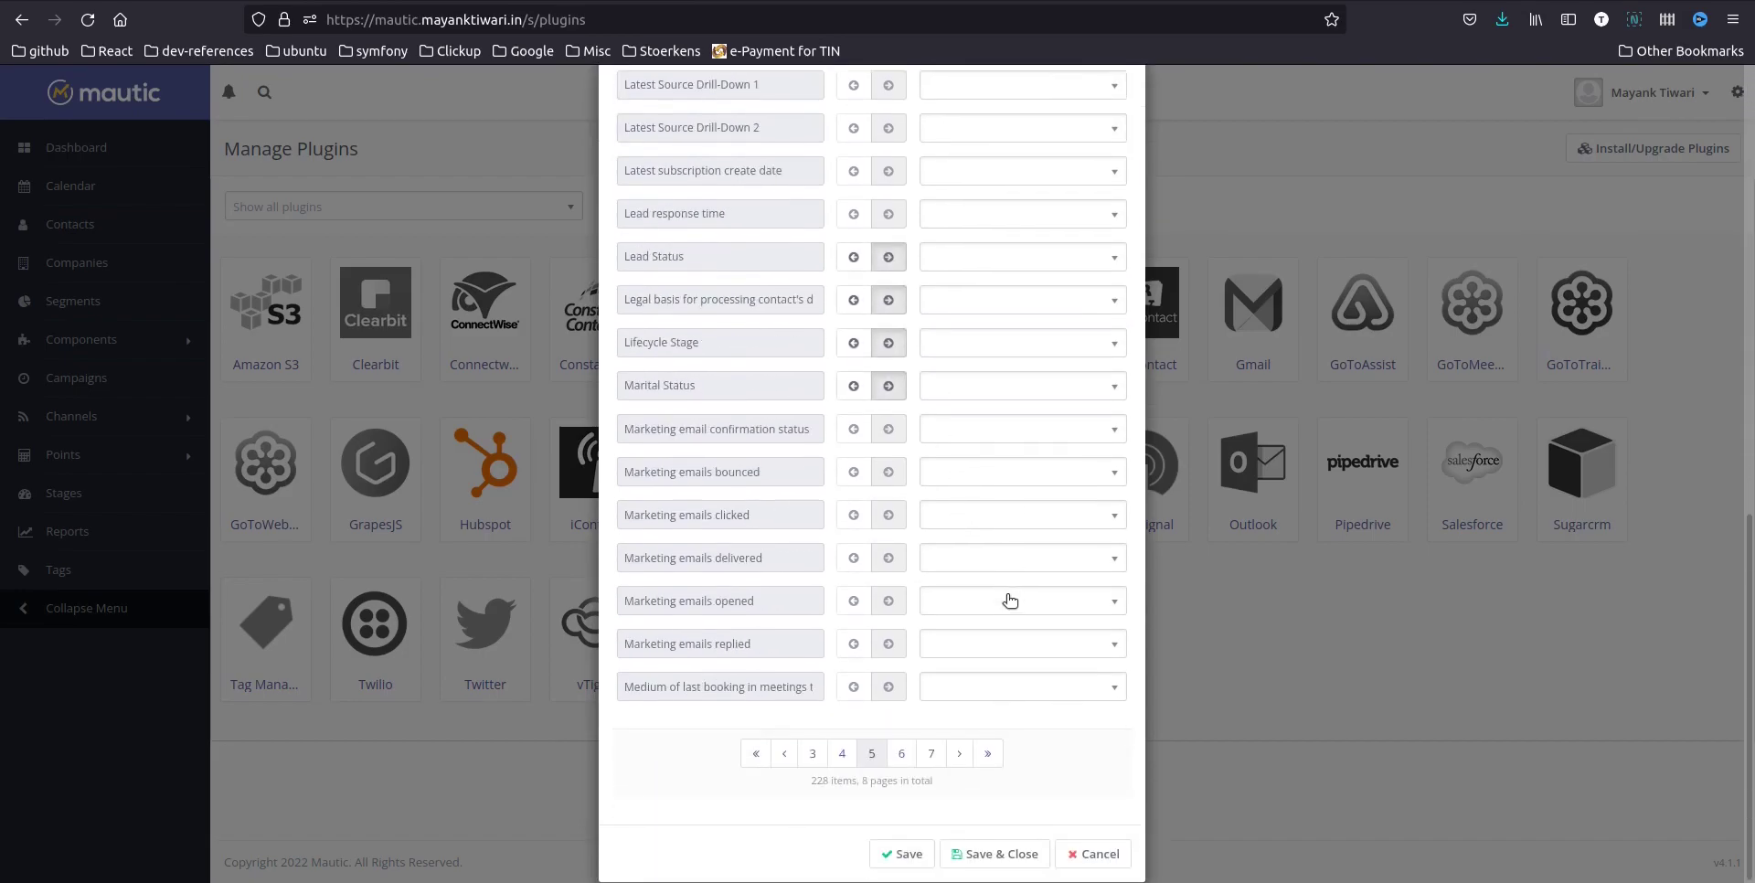
Save the contact mapping, reload, and confirm the saved Features and Contact Mapping settings
click(918, 861)
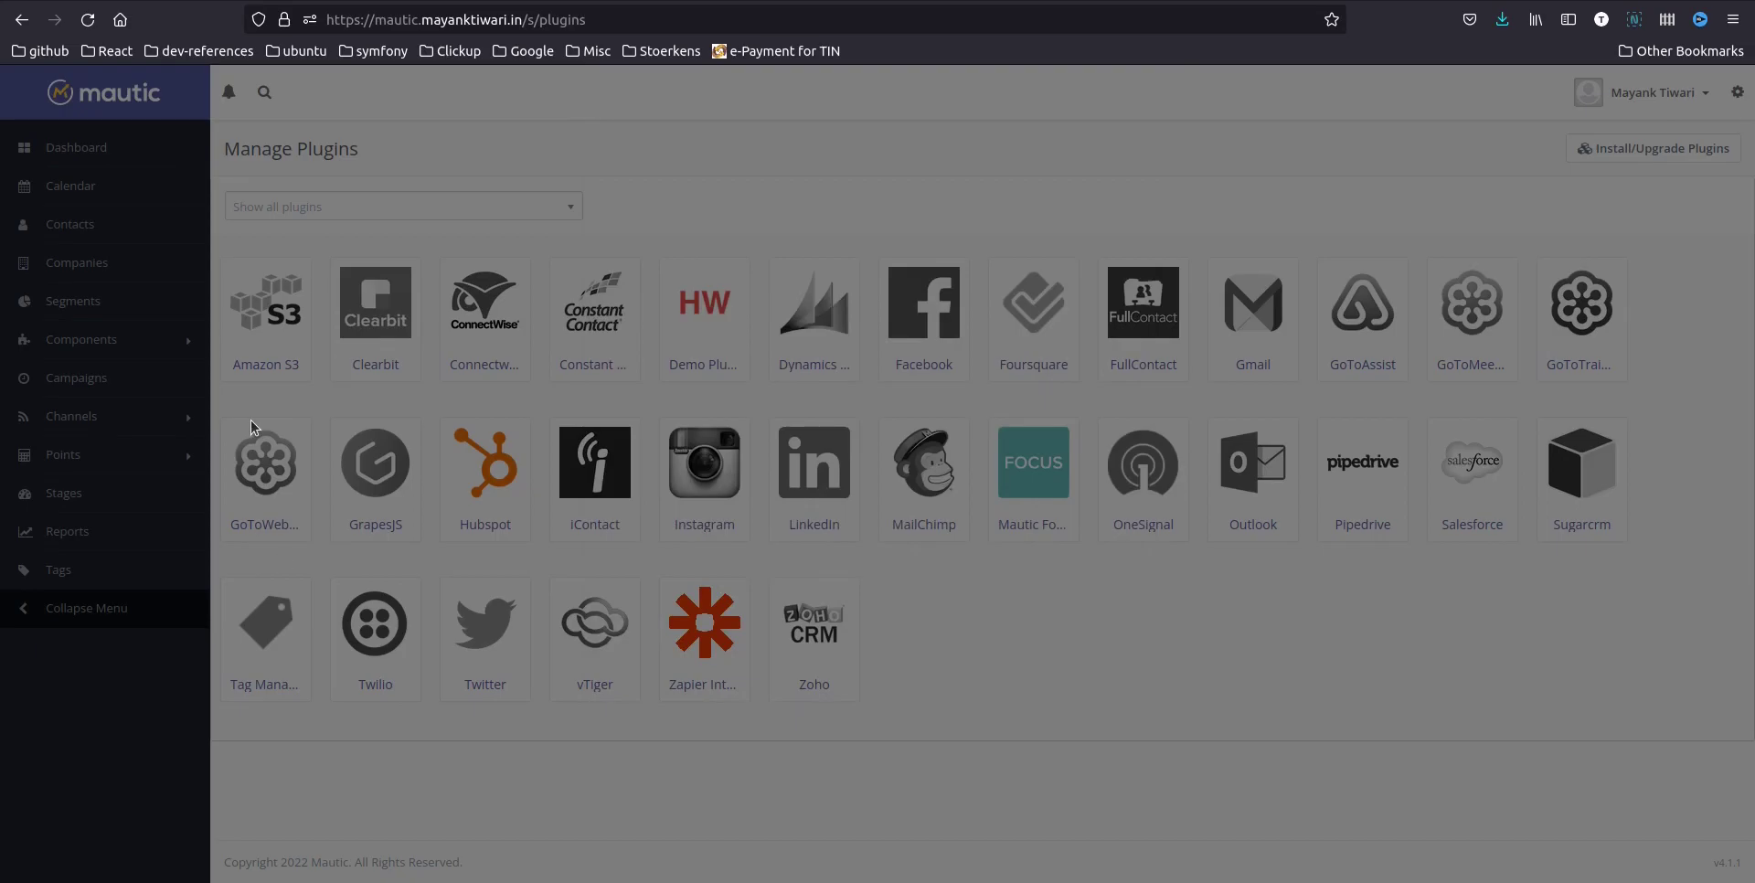
click(88, 20)
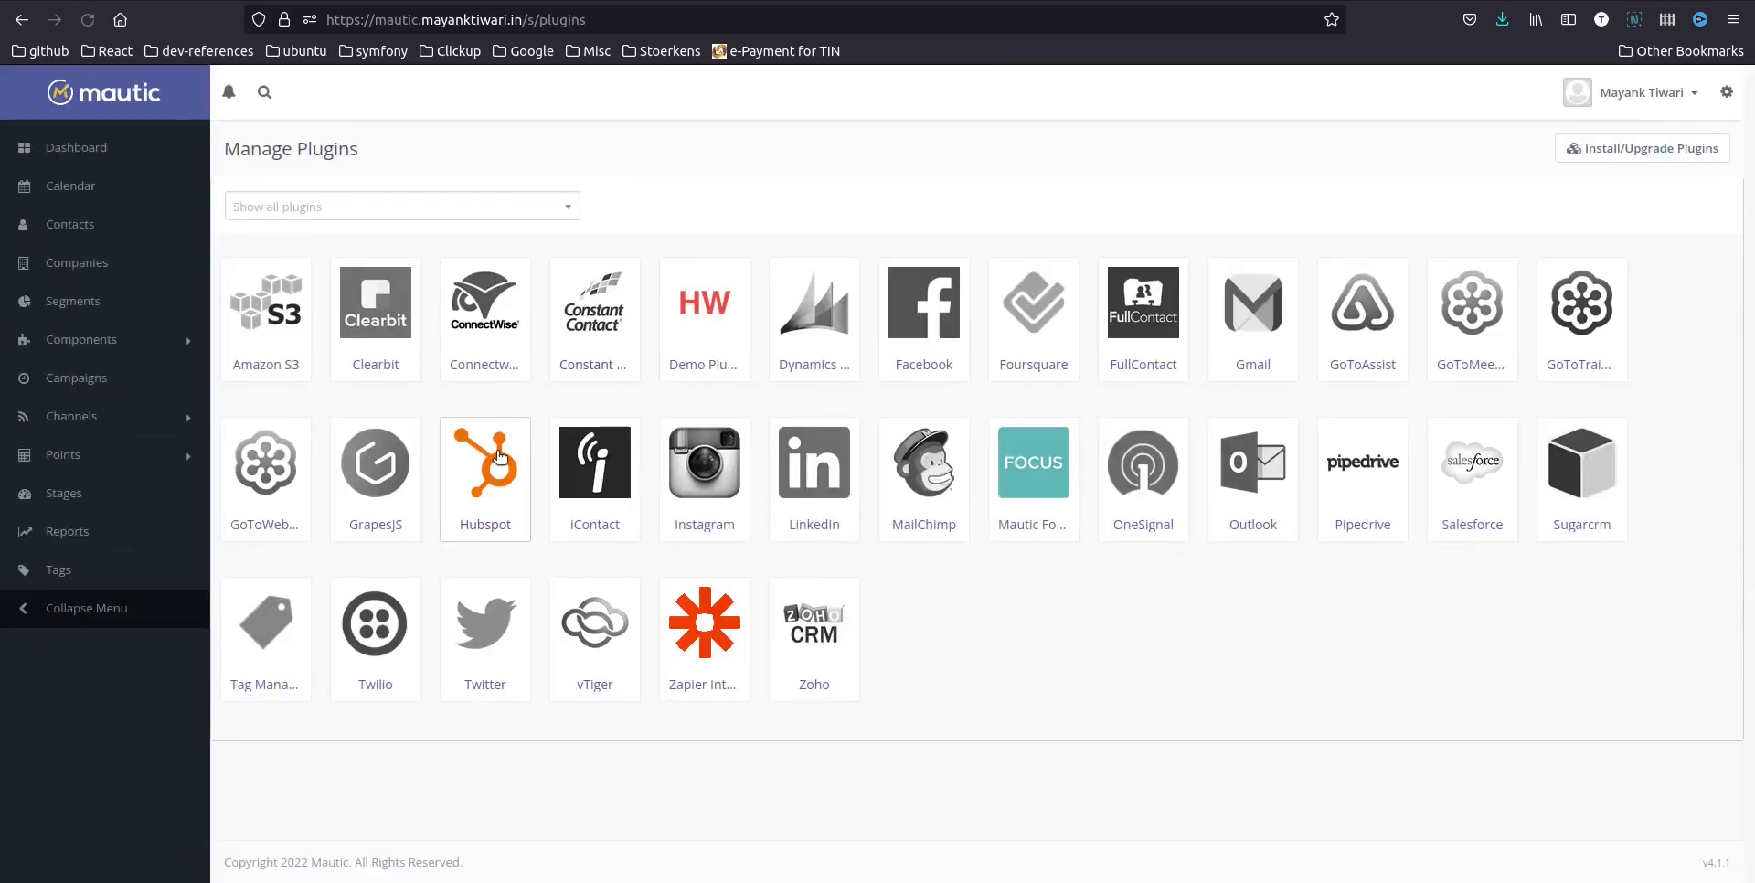
click(496, 468)
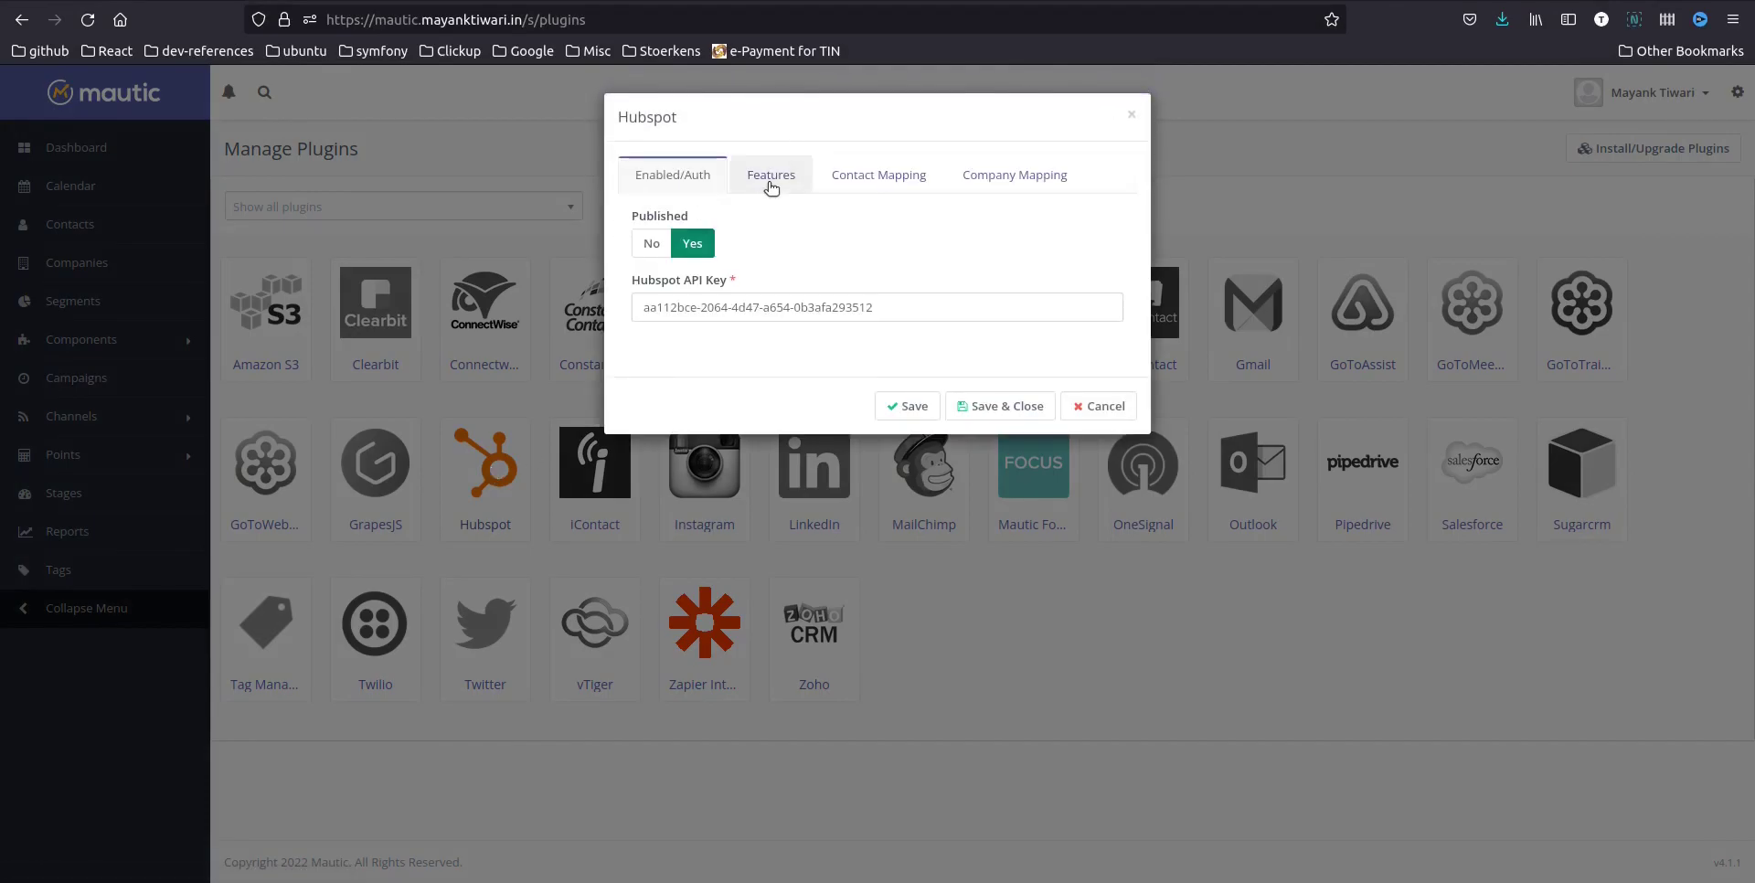
click(779, 182)
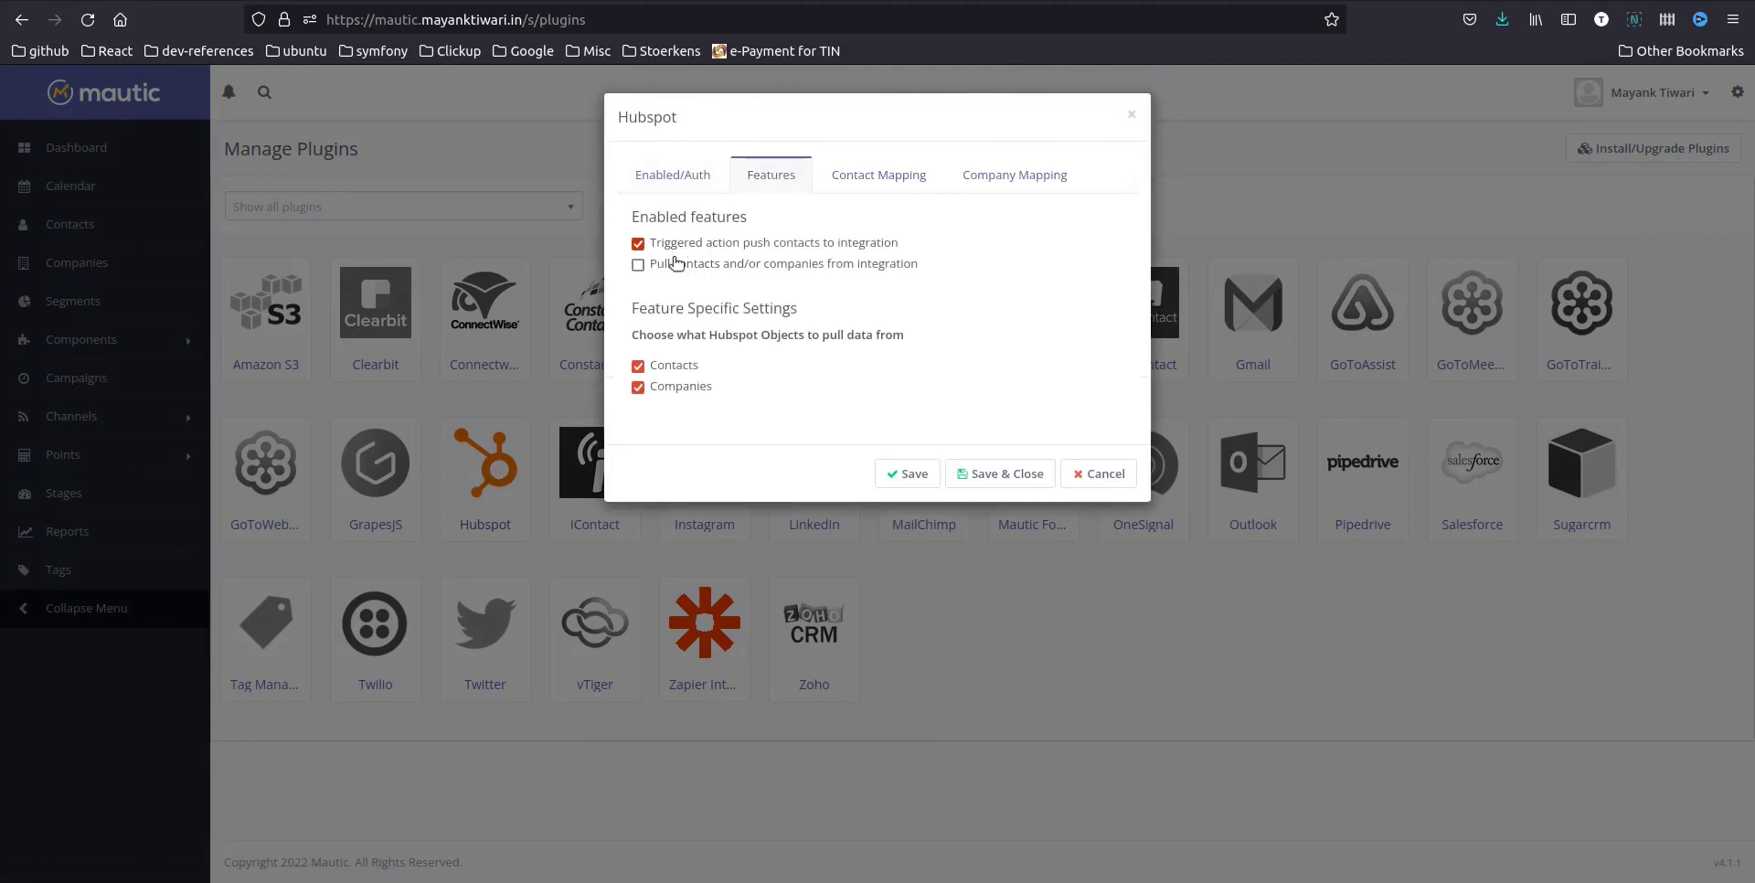
click(827, 179)
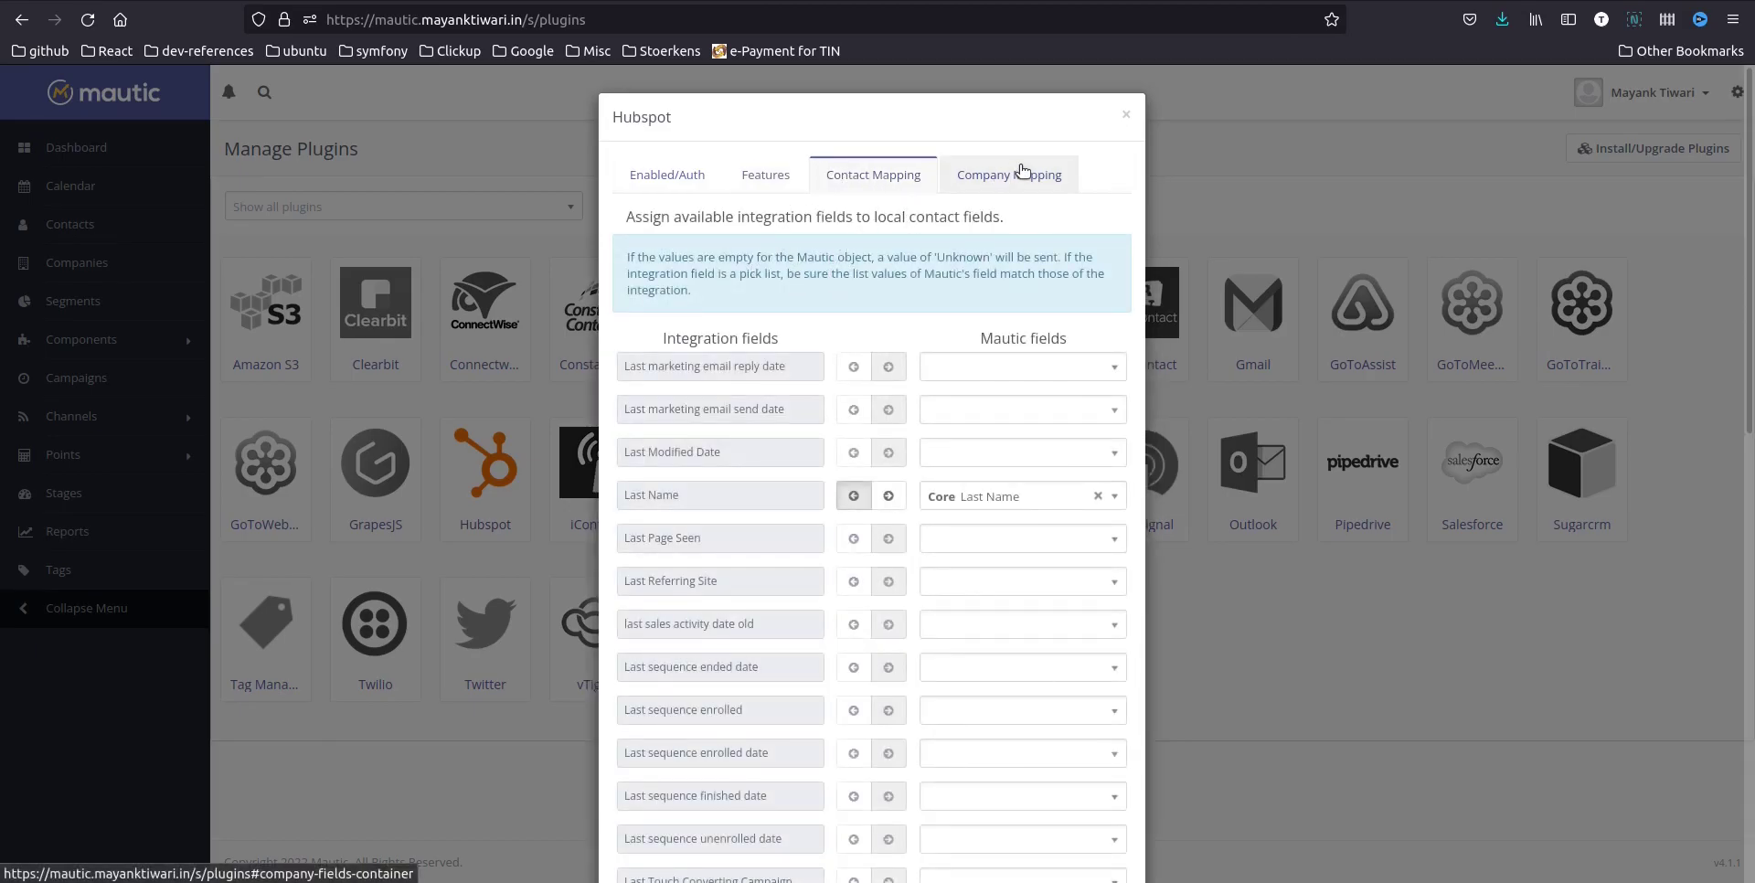
scroll(873, 410, down, 10)
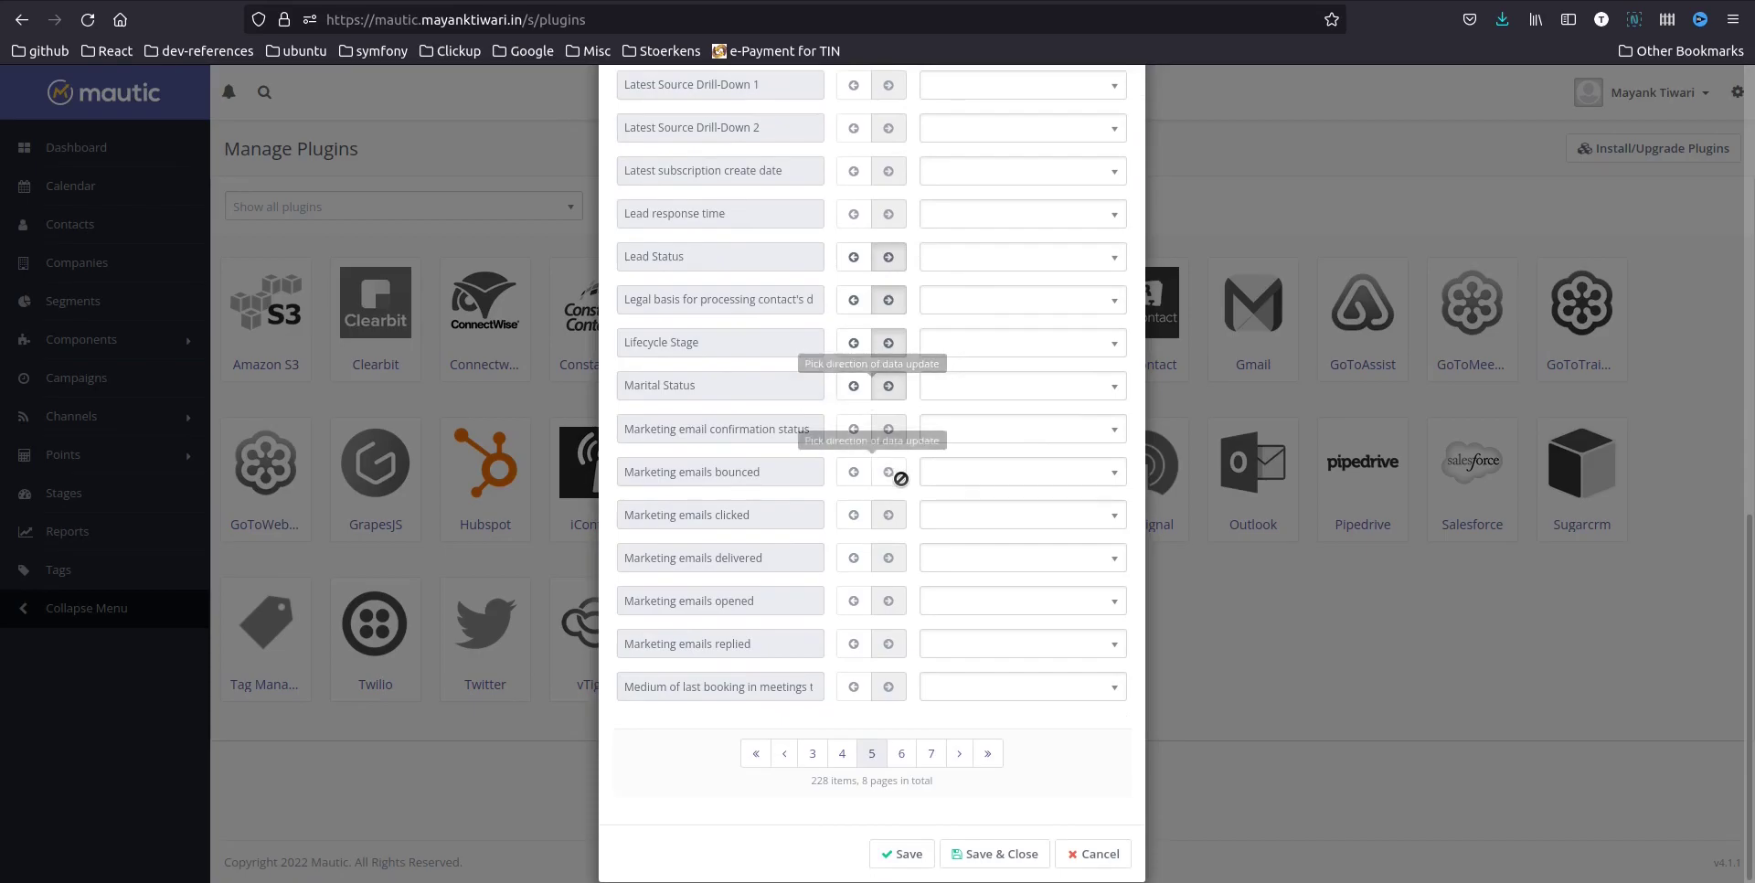
scroll(896, 480, up, 10)
In Company Mapping, set Company name's direction and map it to Core Company Name
click(1024, 170)
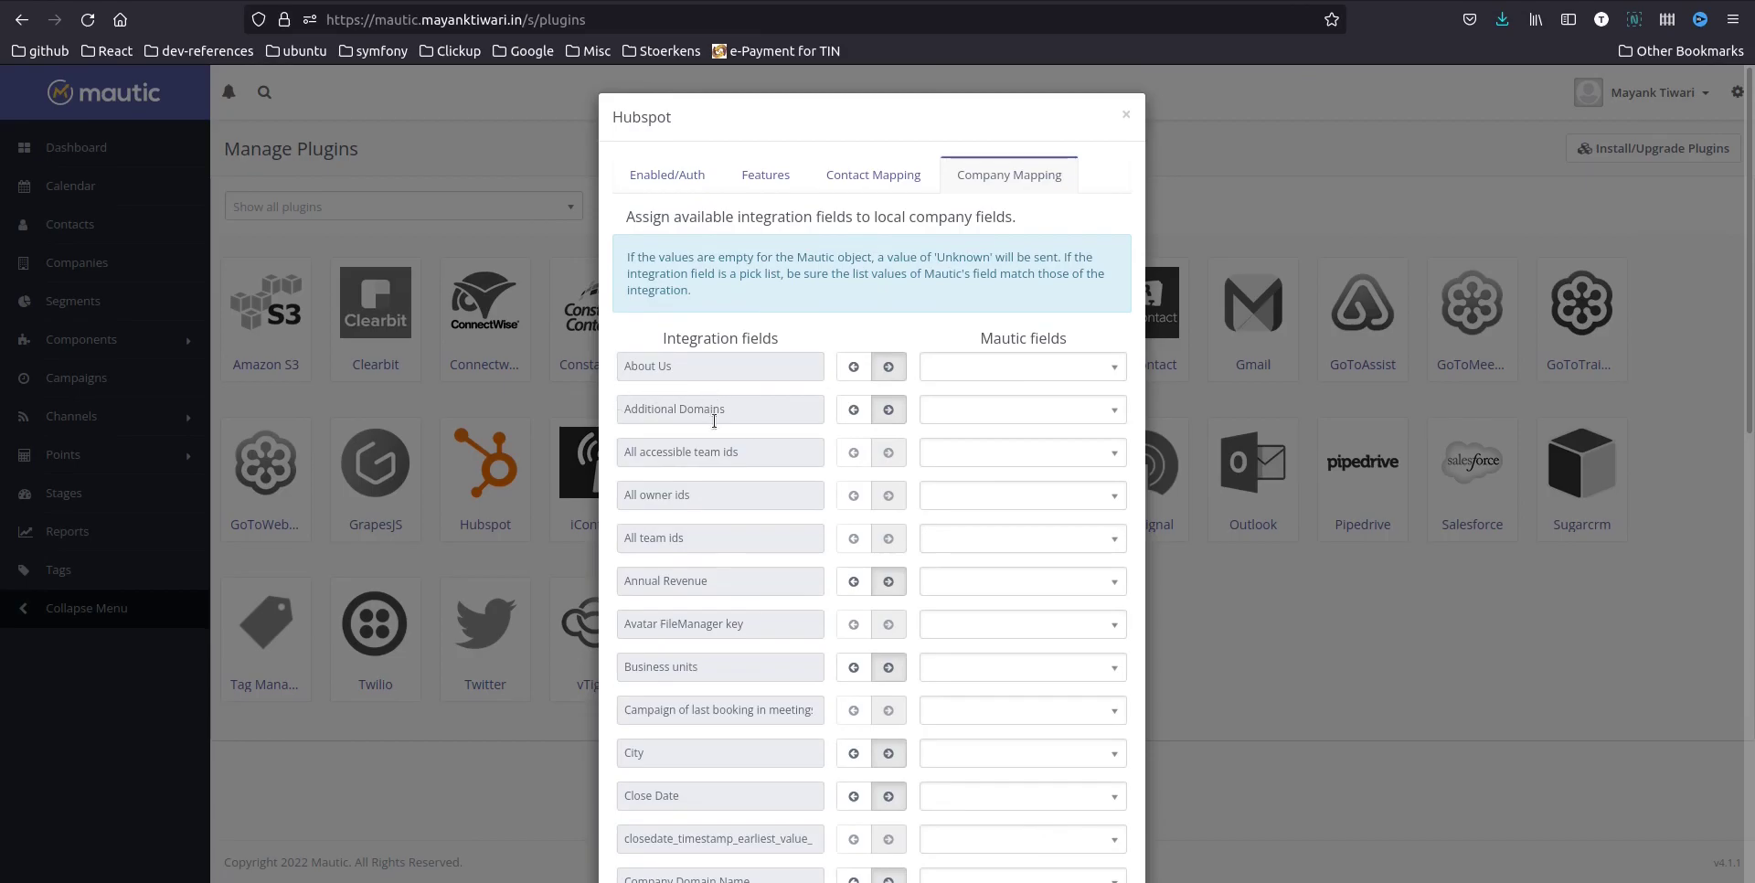
scroll(713, 524, down, 2)
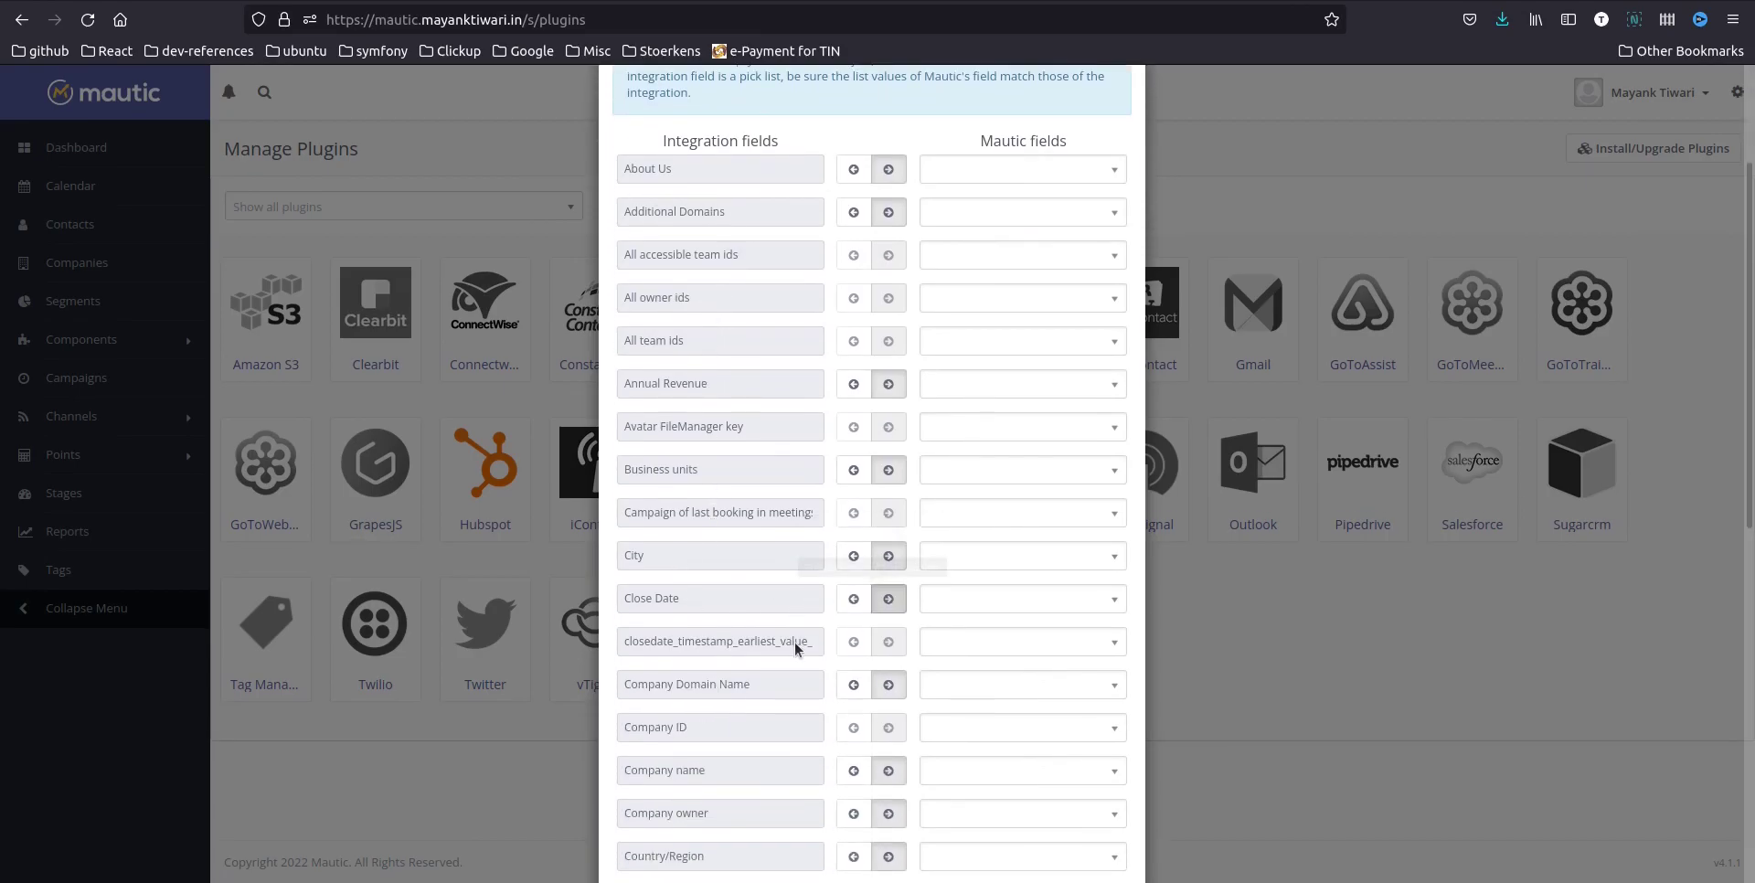
scroll(795, 648, down, 3)
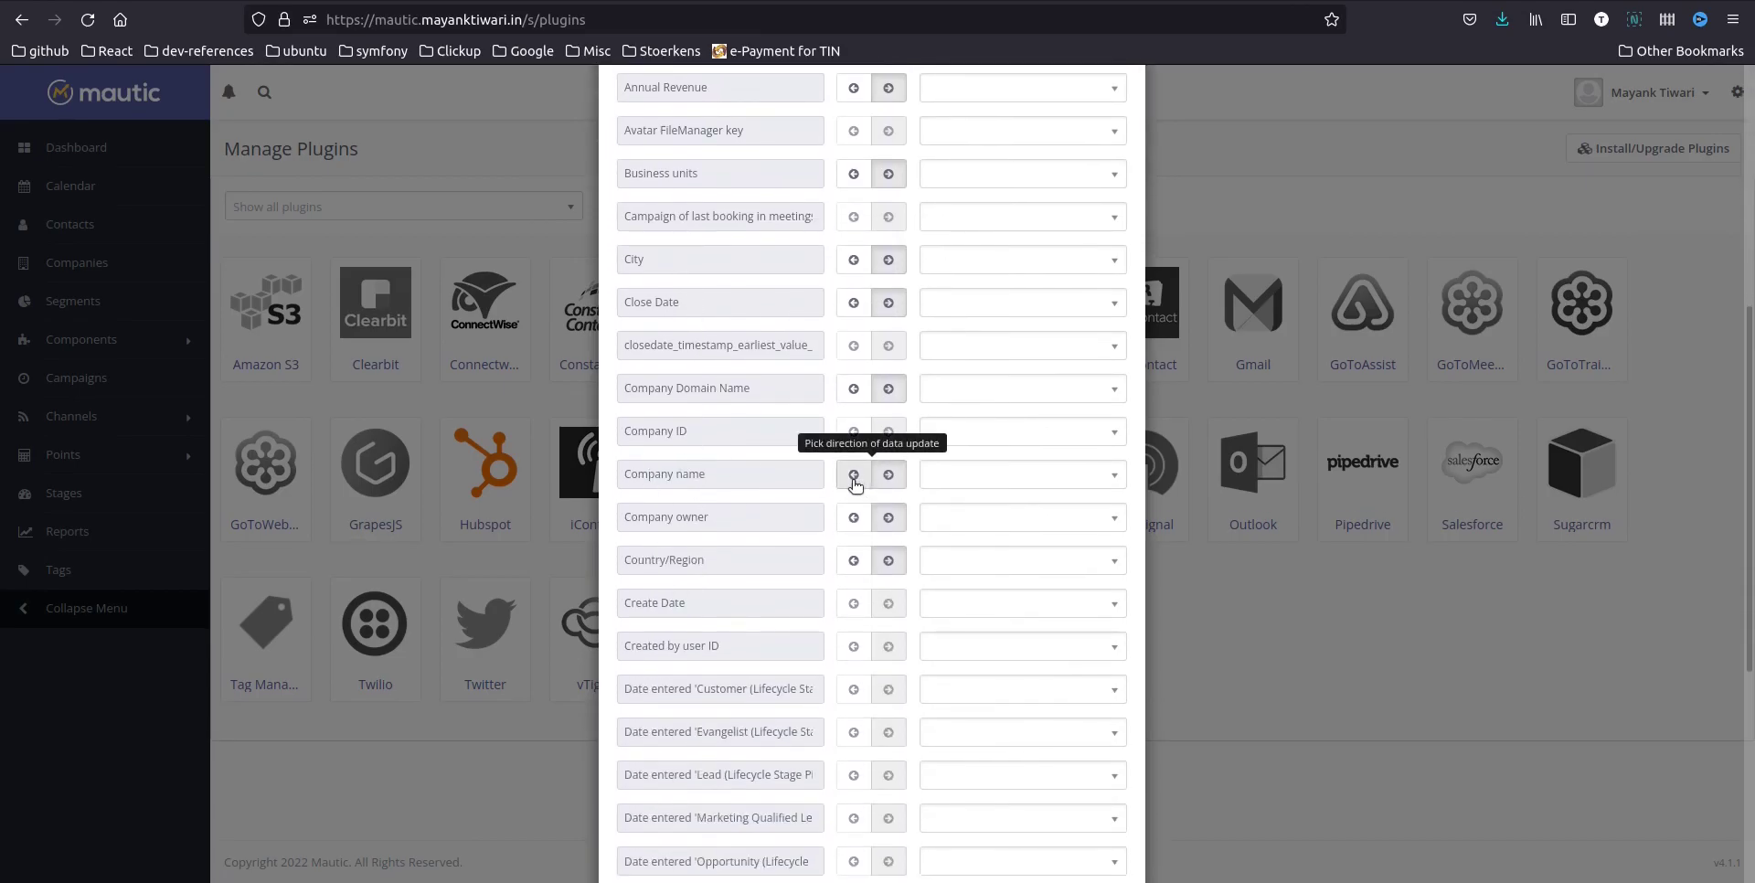
click(854, 483)
click(956, 483)
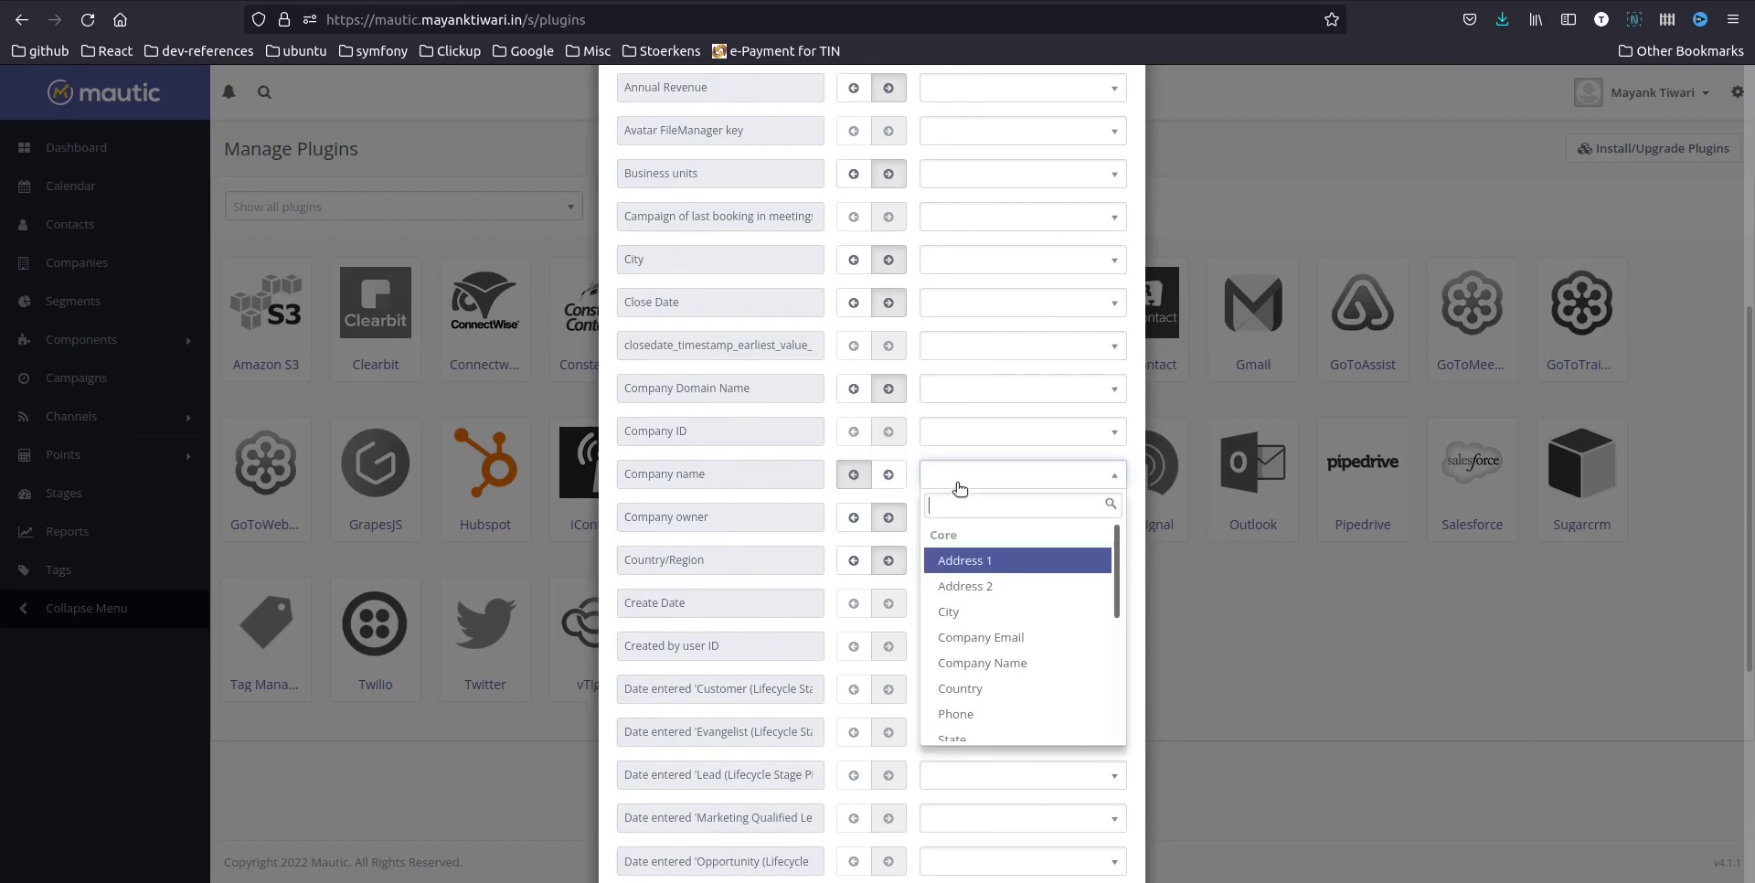
text(compan)
key(Return)
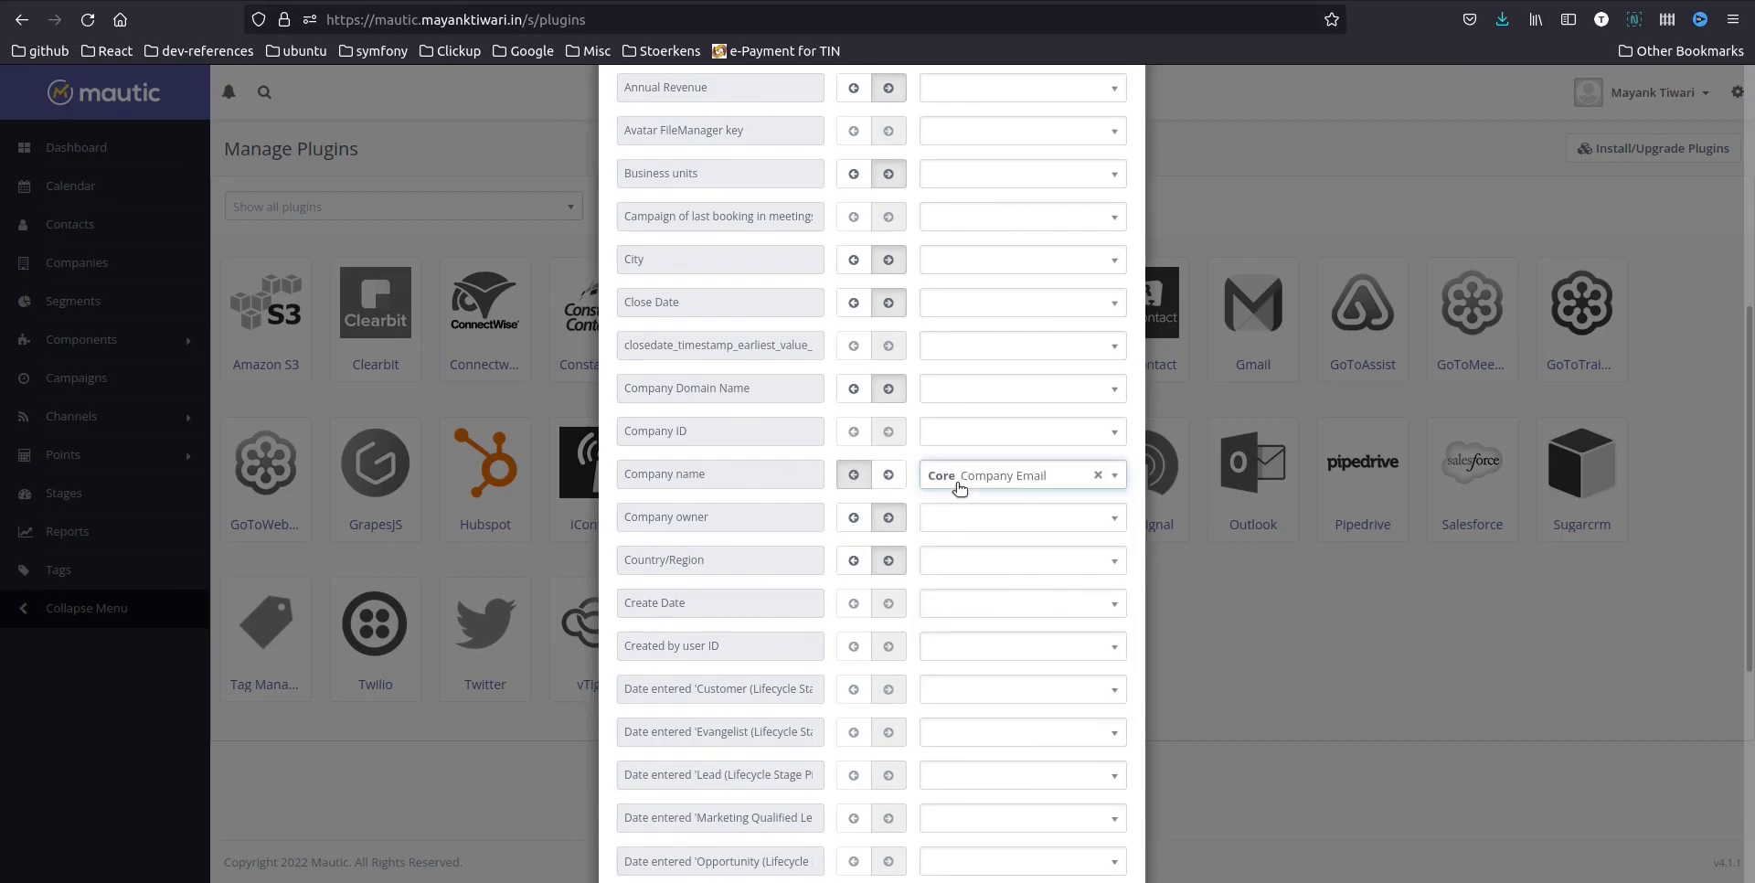
scroll(942, 512, down, 5)
scroll(931, 540, up, 10)
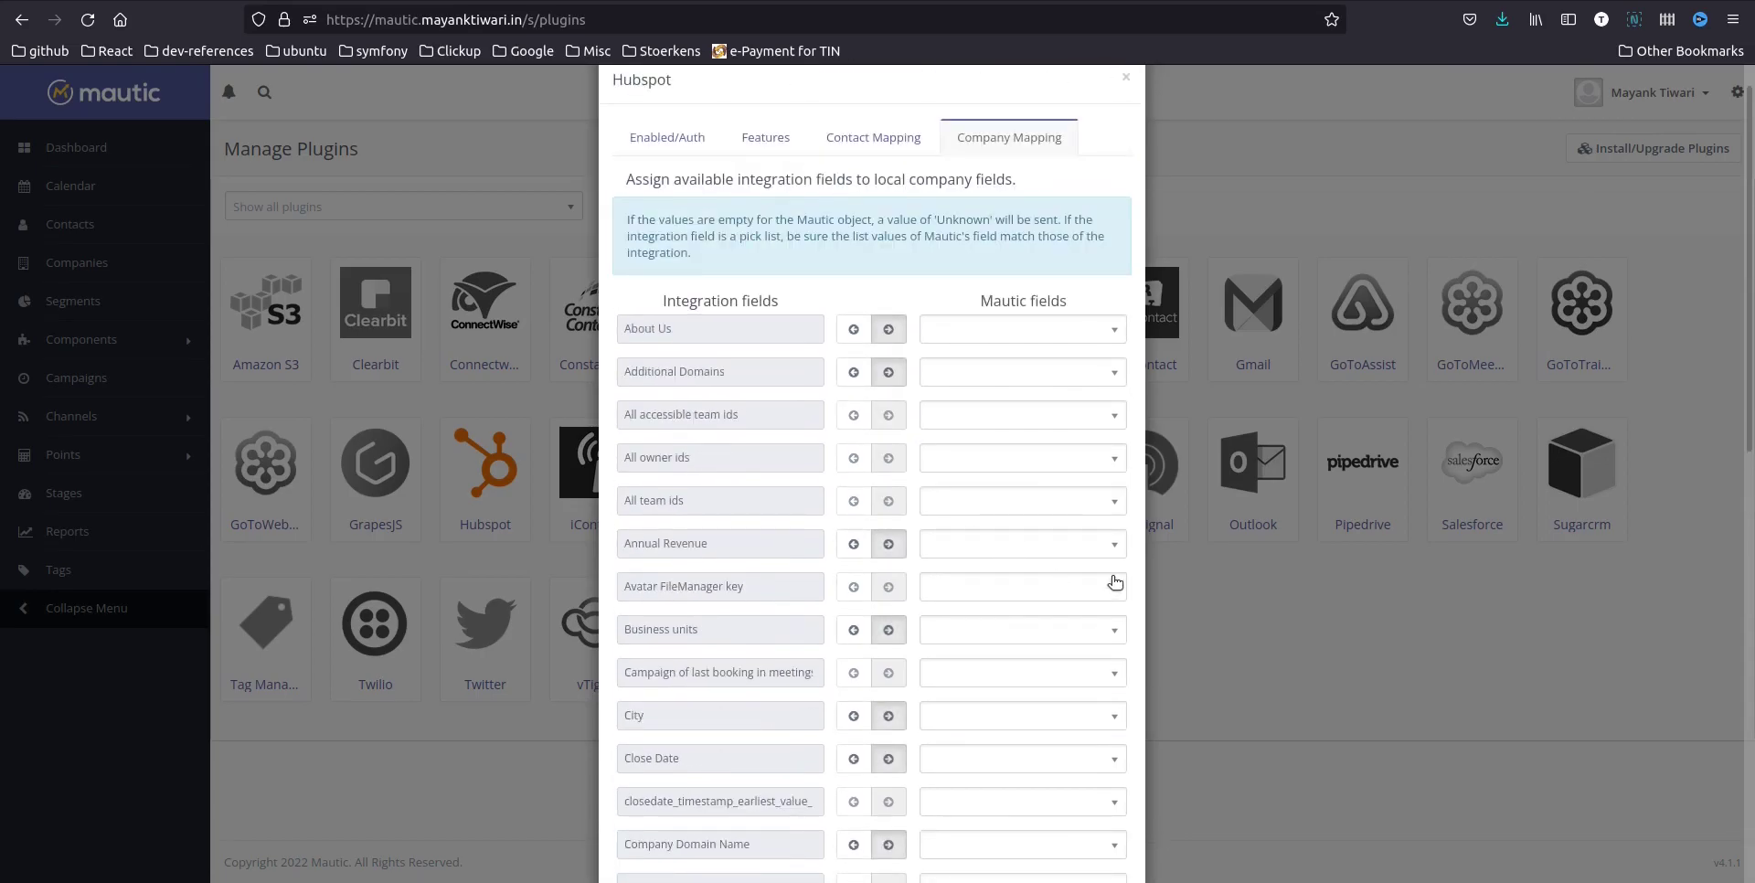
scroll(1051, 576, down, 5)
click(1090, 441)
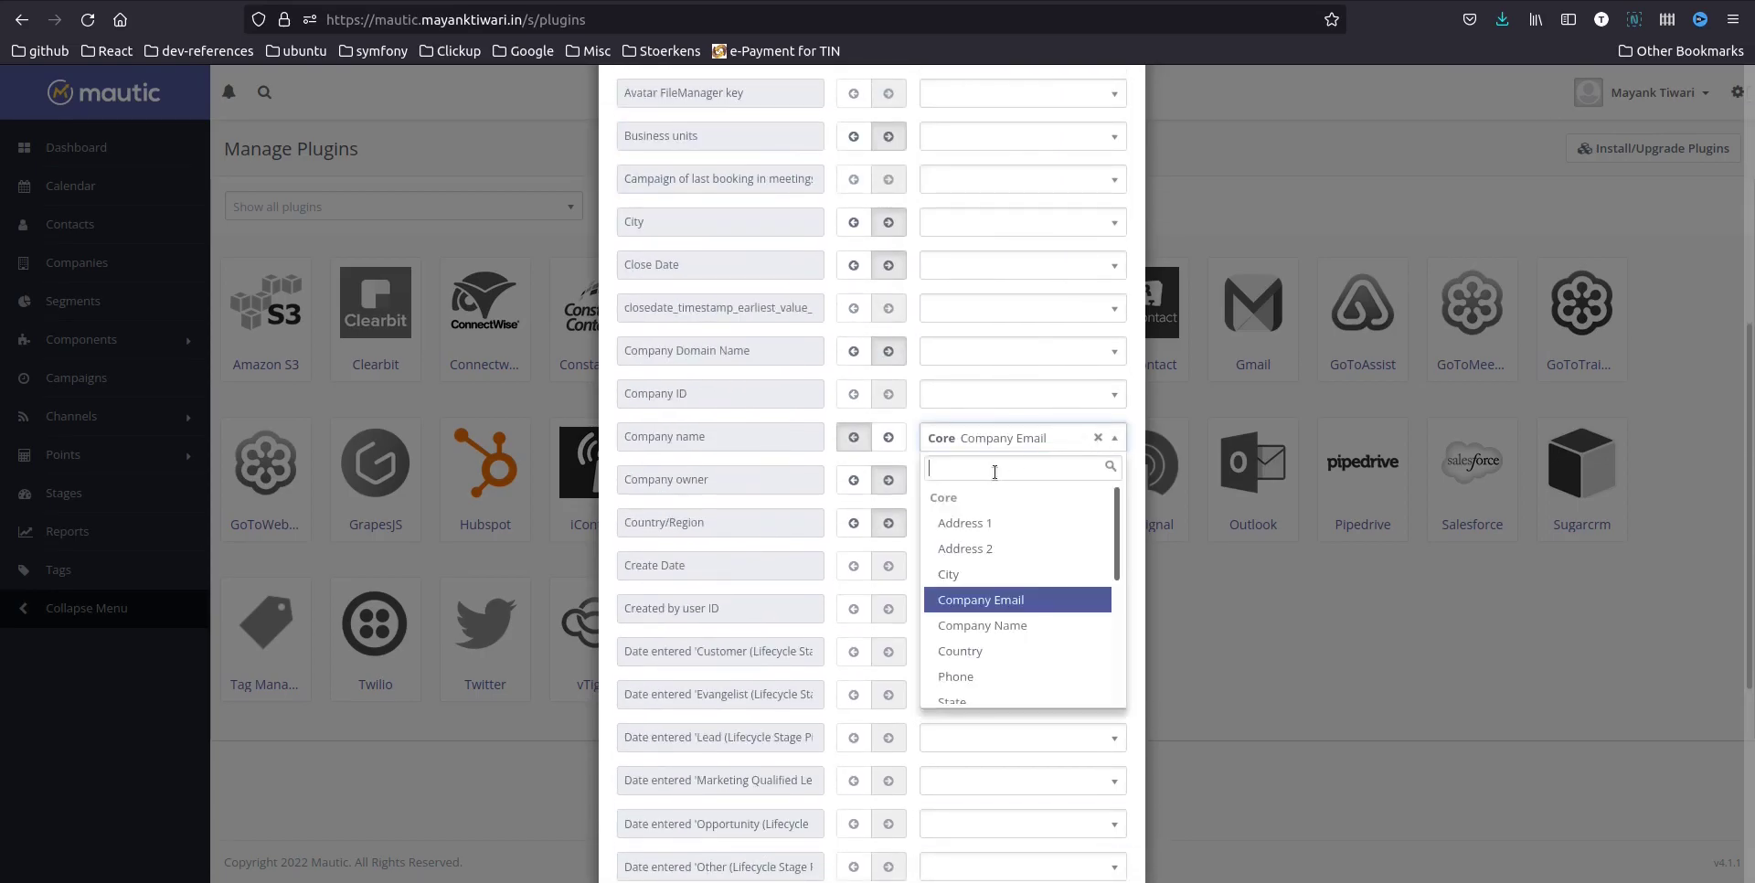
click(1014, 625)
scroll(845, 677, down, 4)
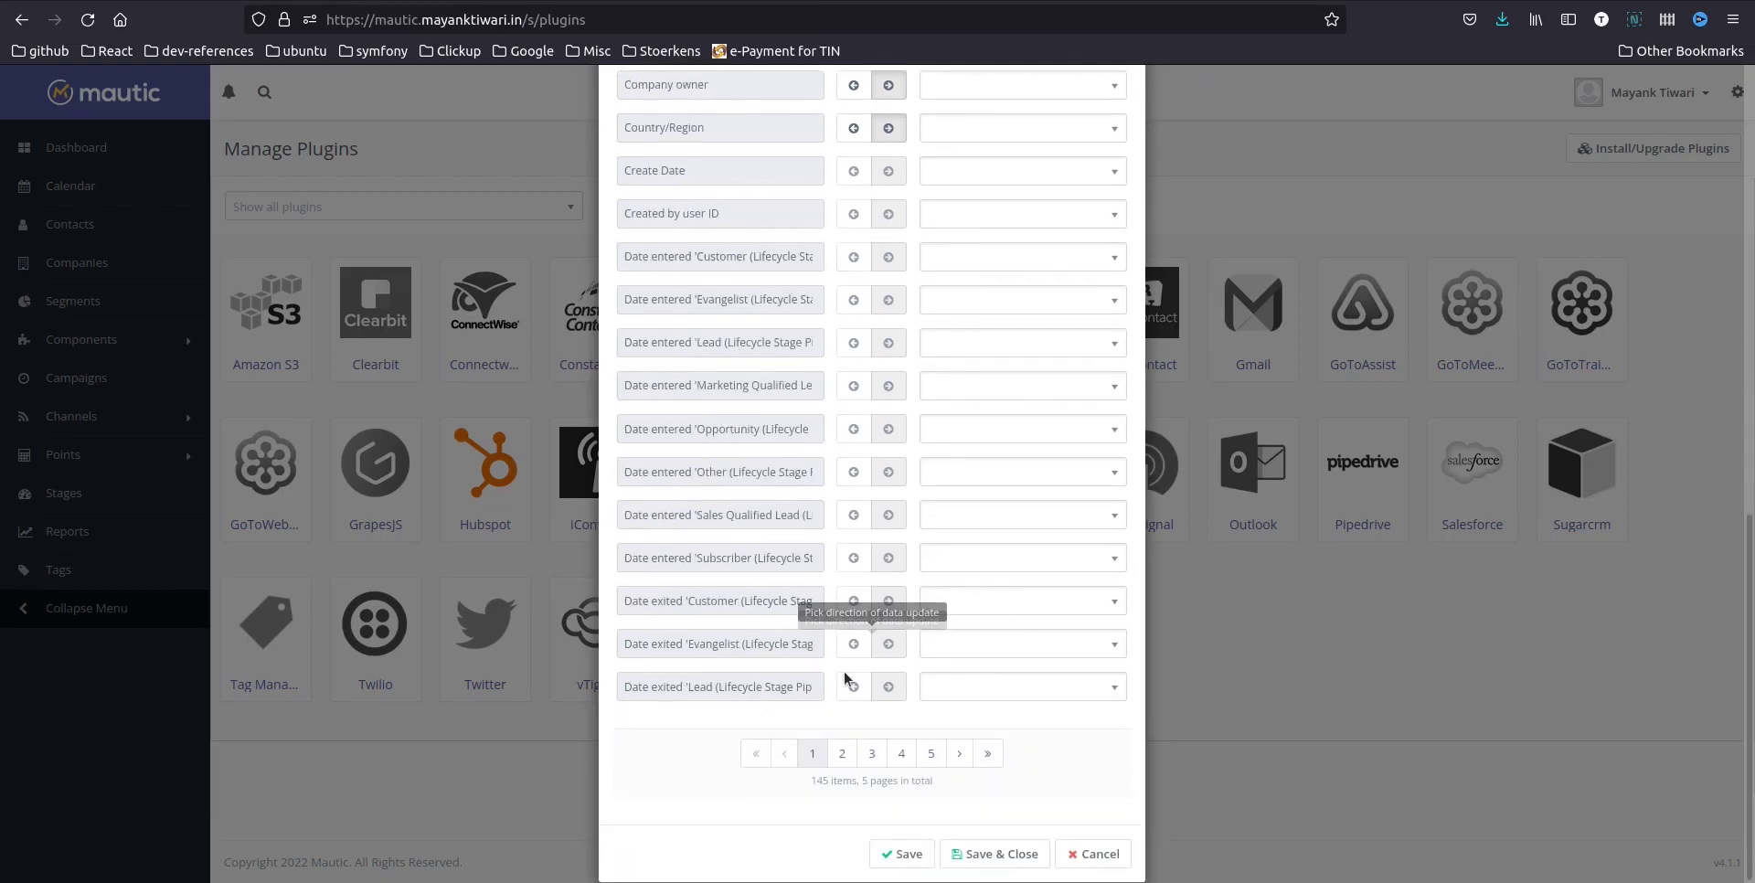
Save the Hubspot plugin and create campaign 'Hubspot Integration' with restarts allowed and Published on
click(1001, 854)
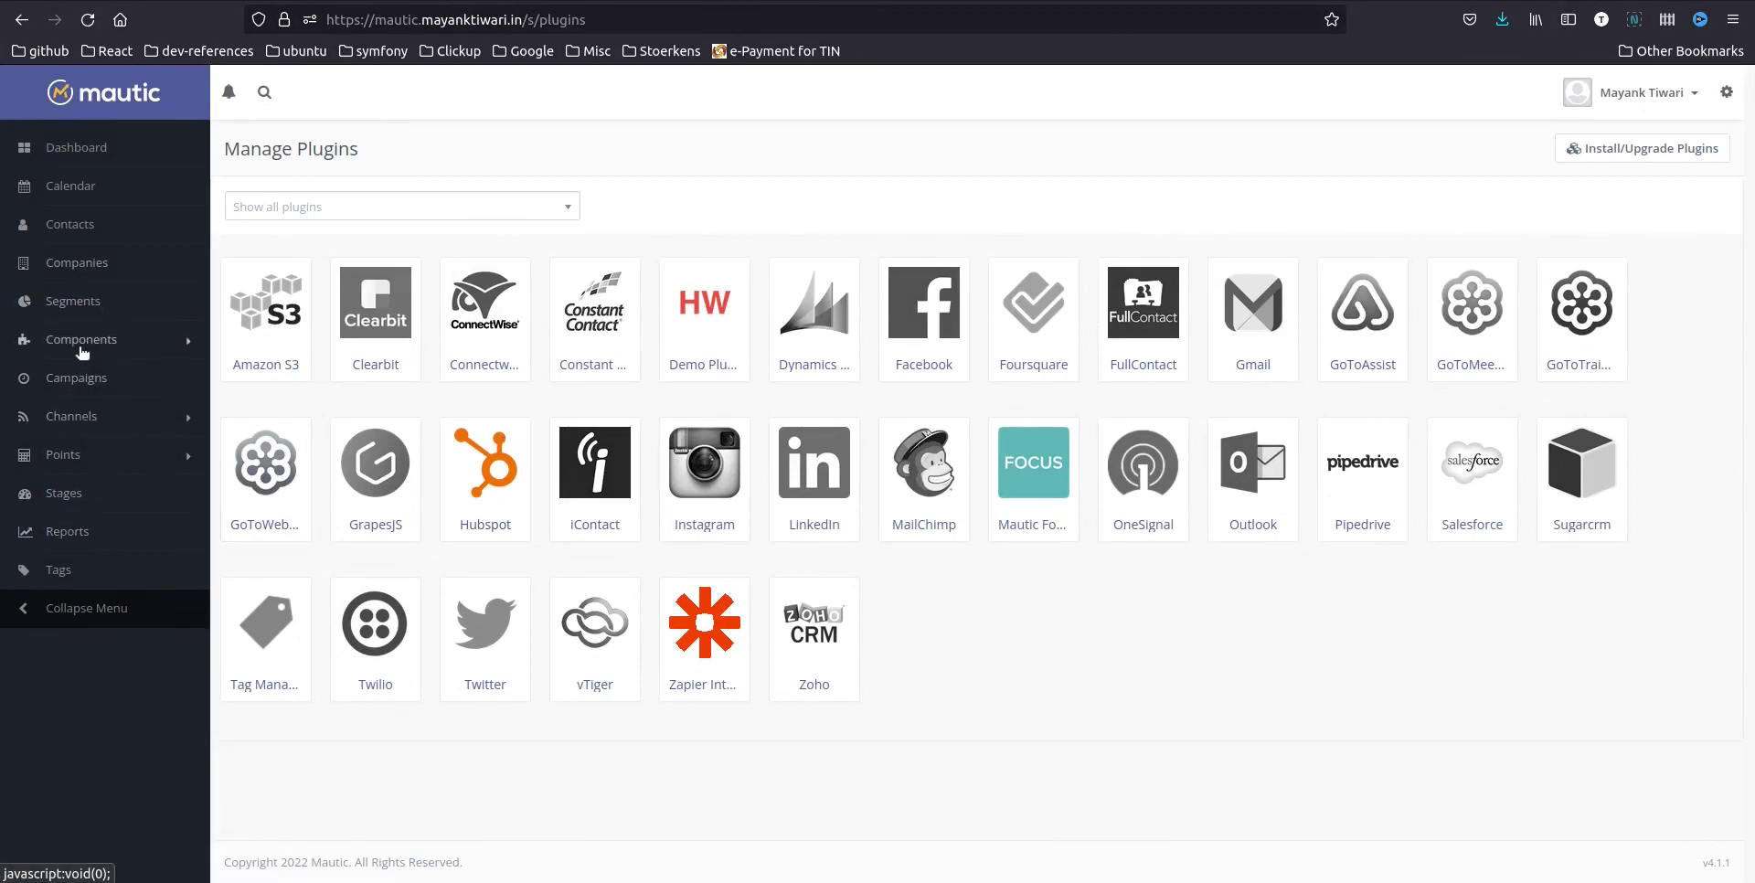
click(92, 388)
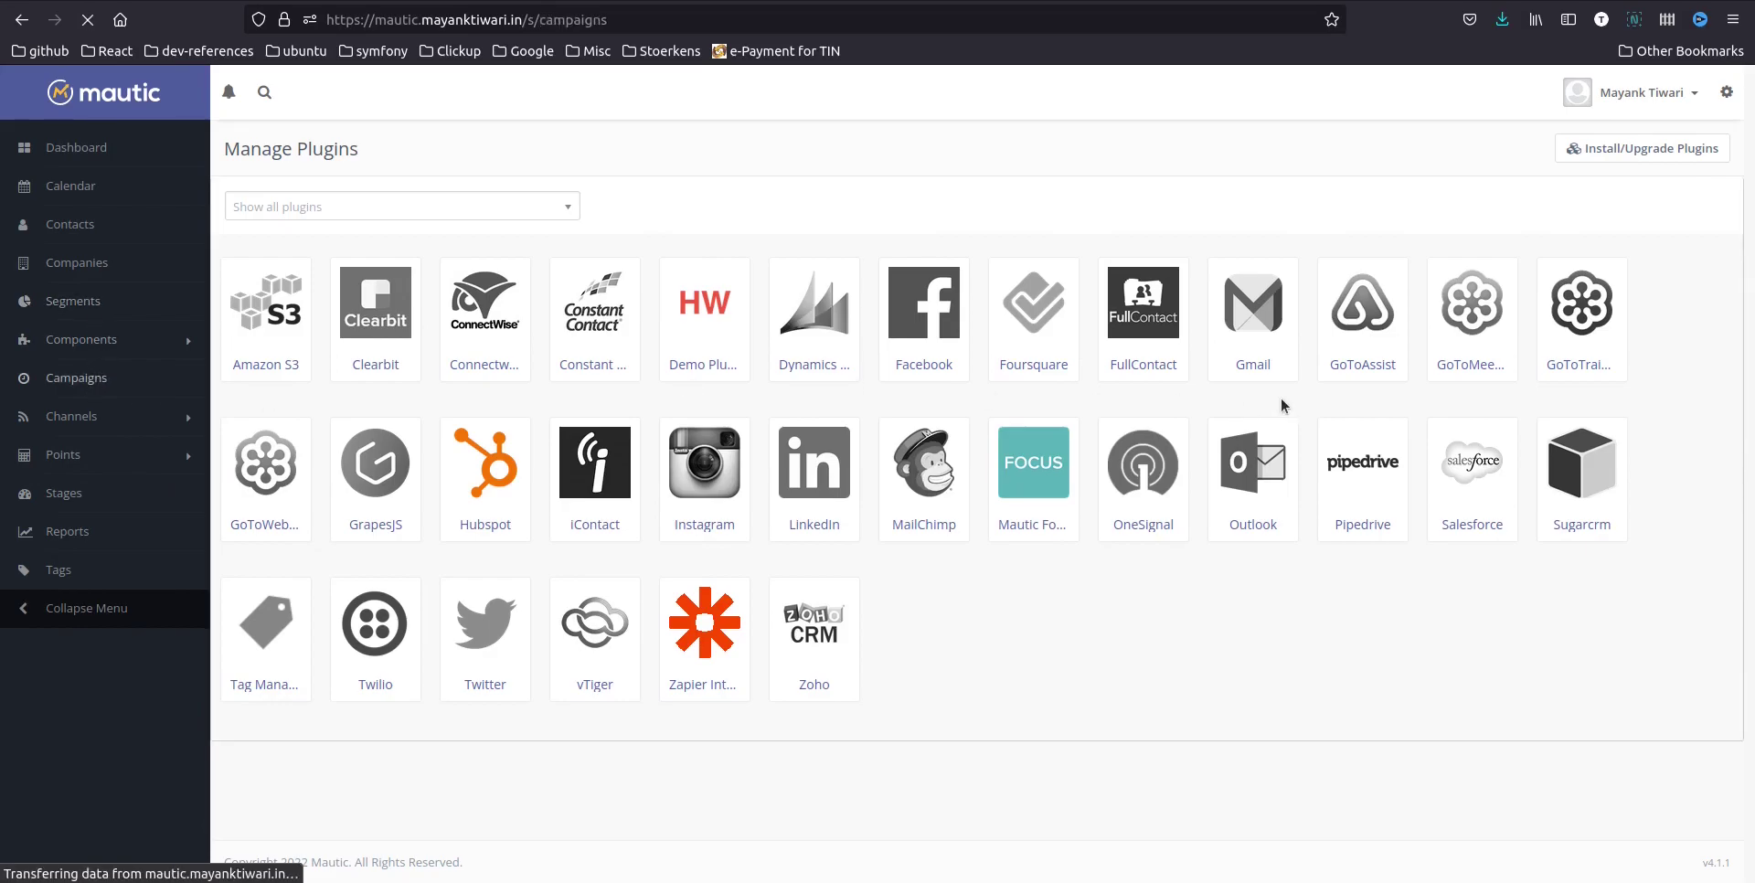
click(1678, 160)
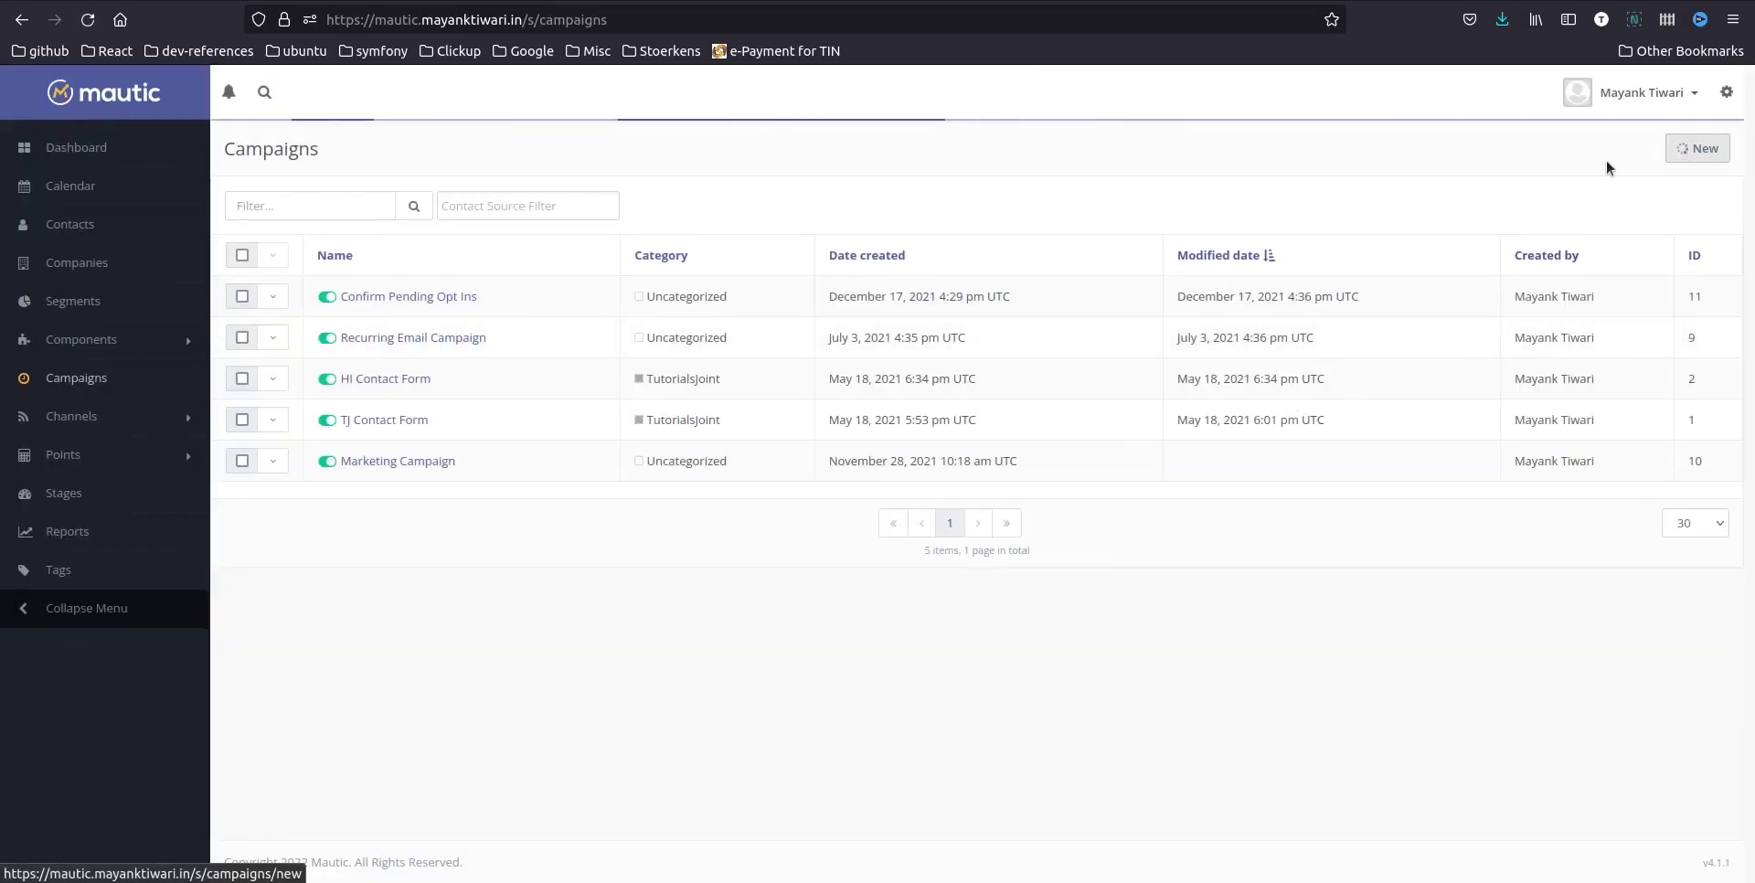
click(293, 222)
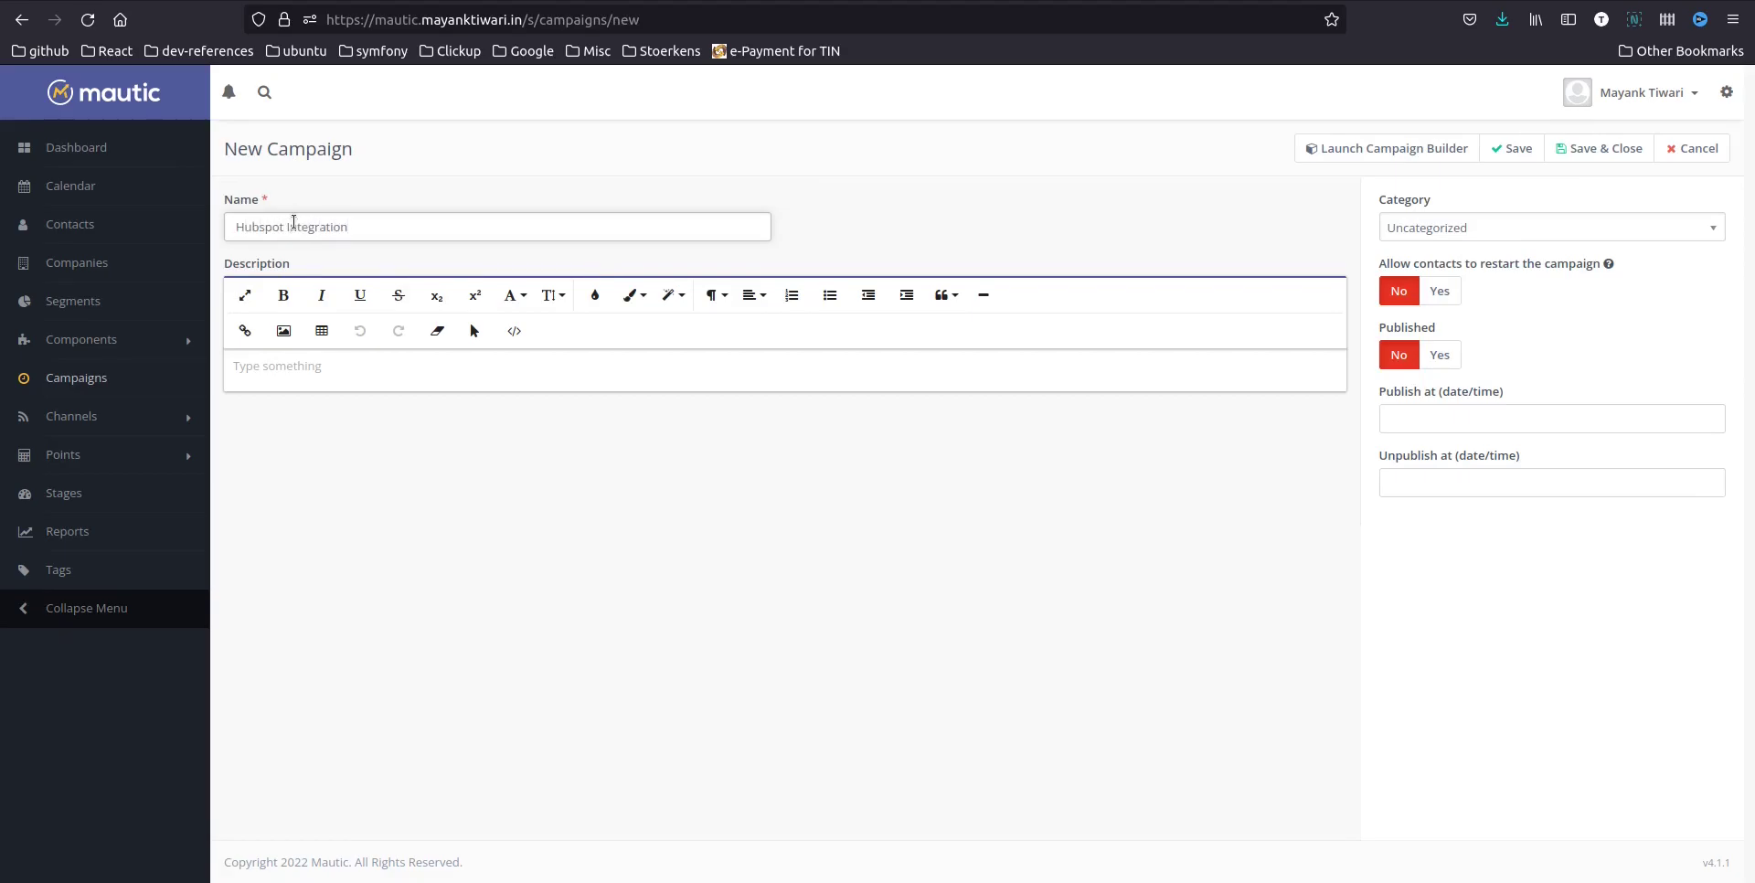
click(1442, 293)
click(1445, 357)
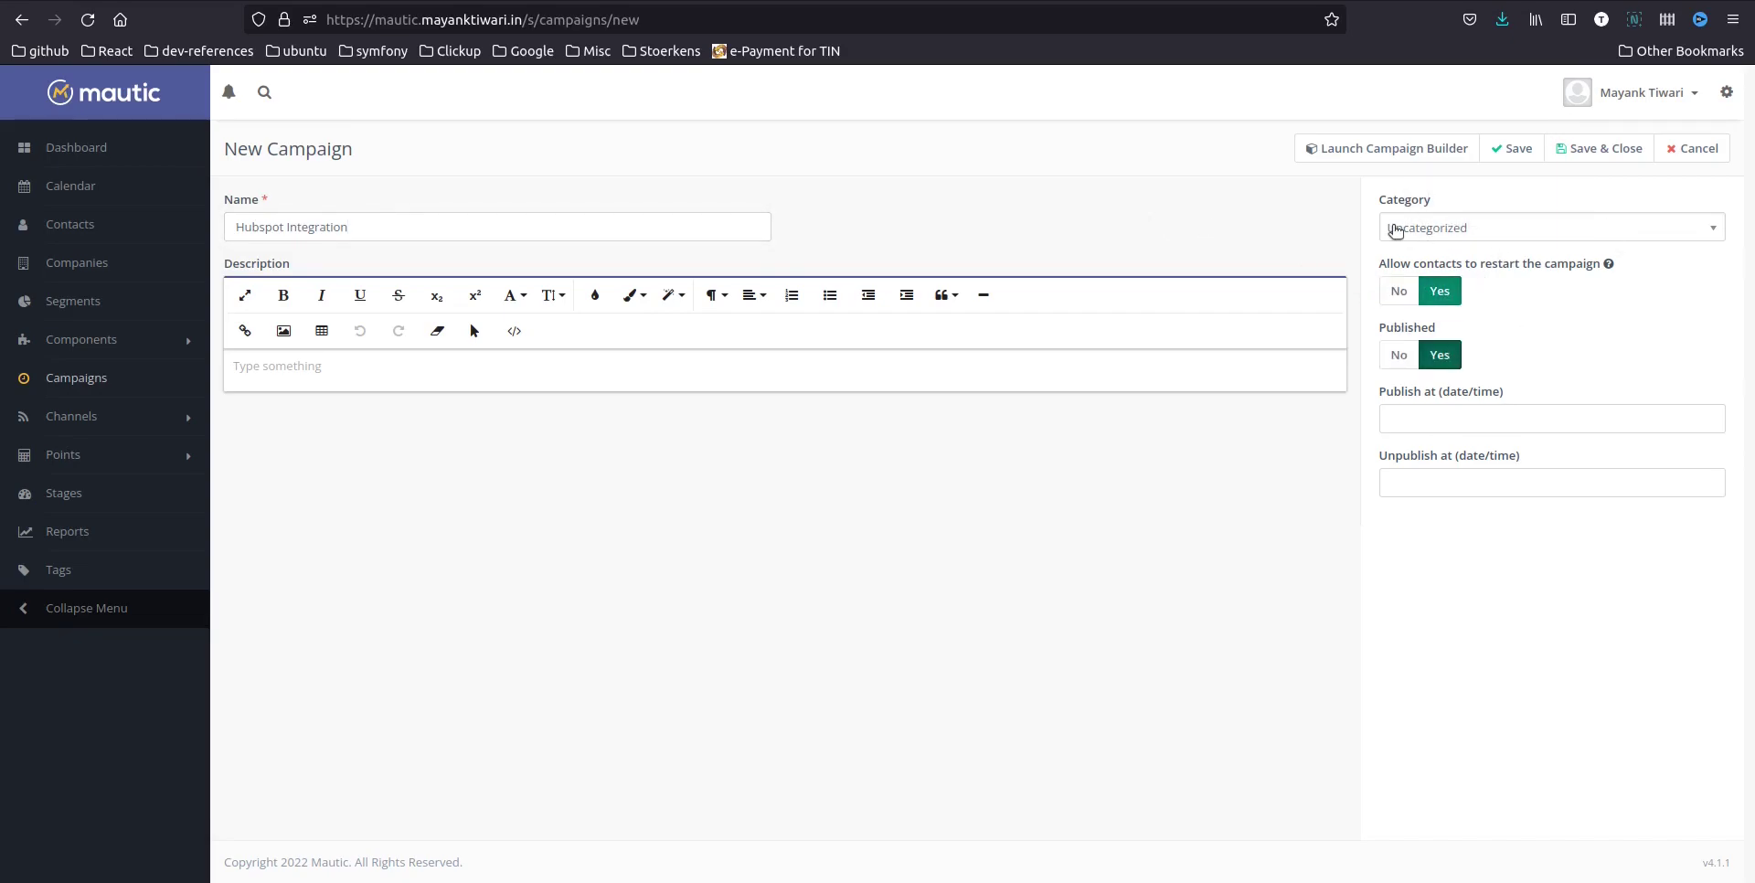
Set the campaign's contact source to submissions of TJ Contact Form
click(1397, 153)
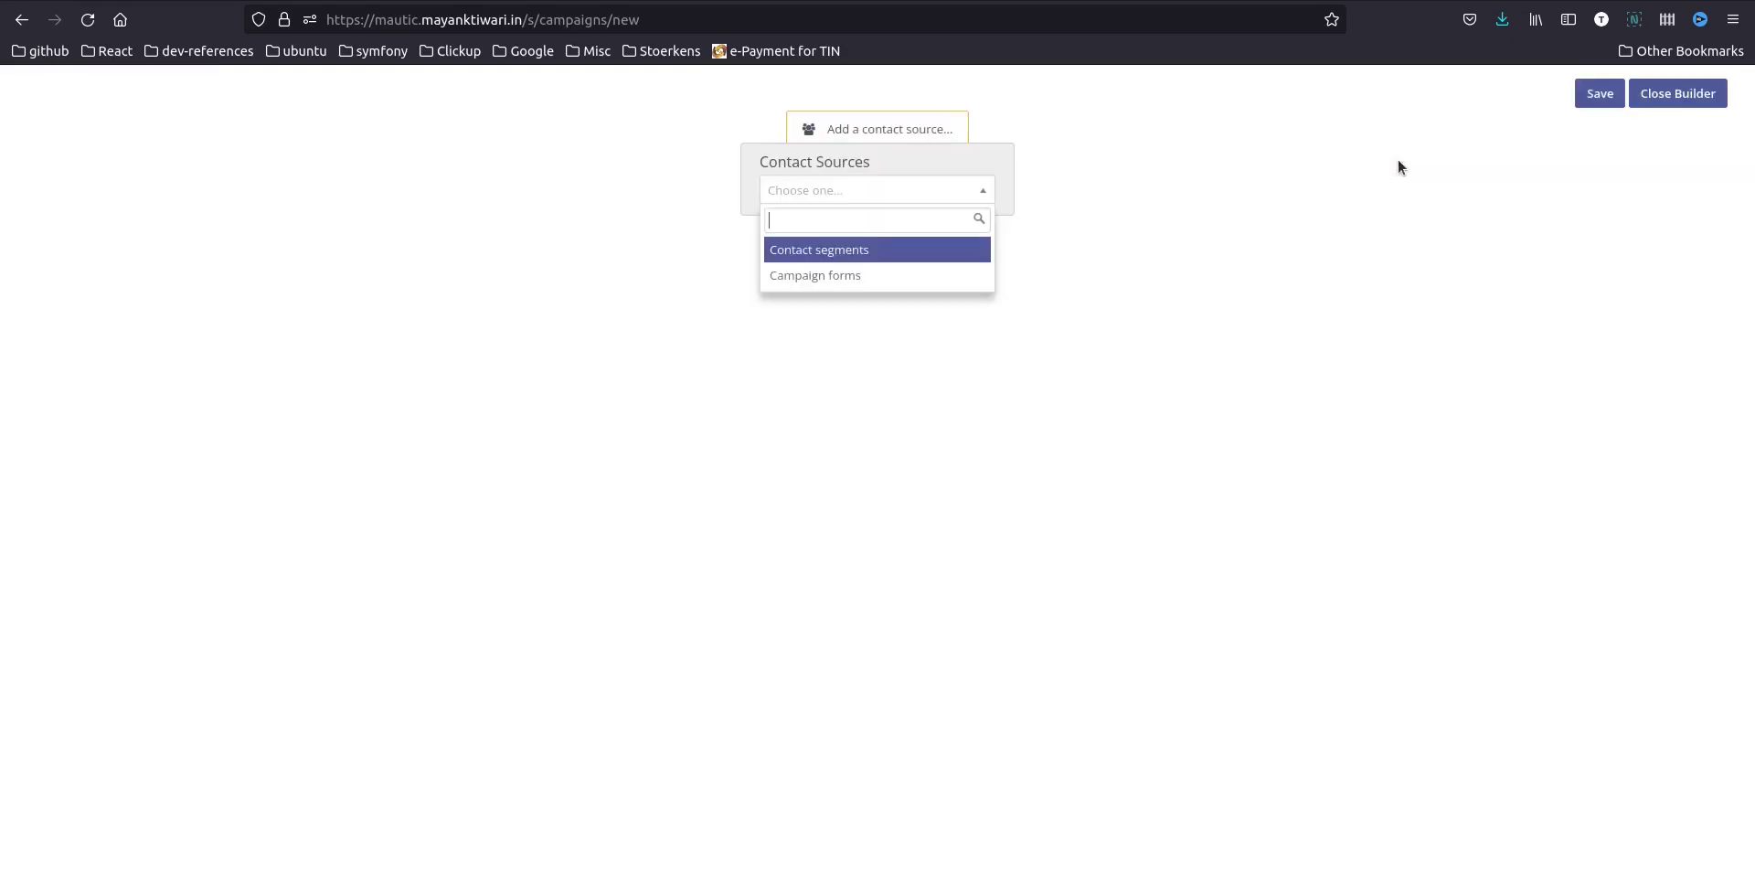
click(869, 277)
click(700, 214)
click(674, 267)
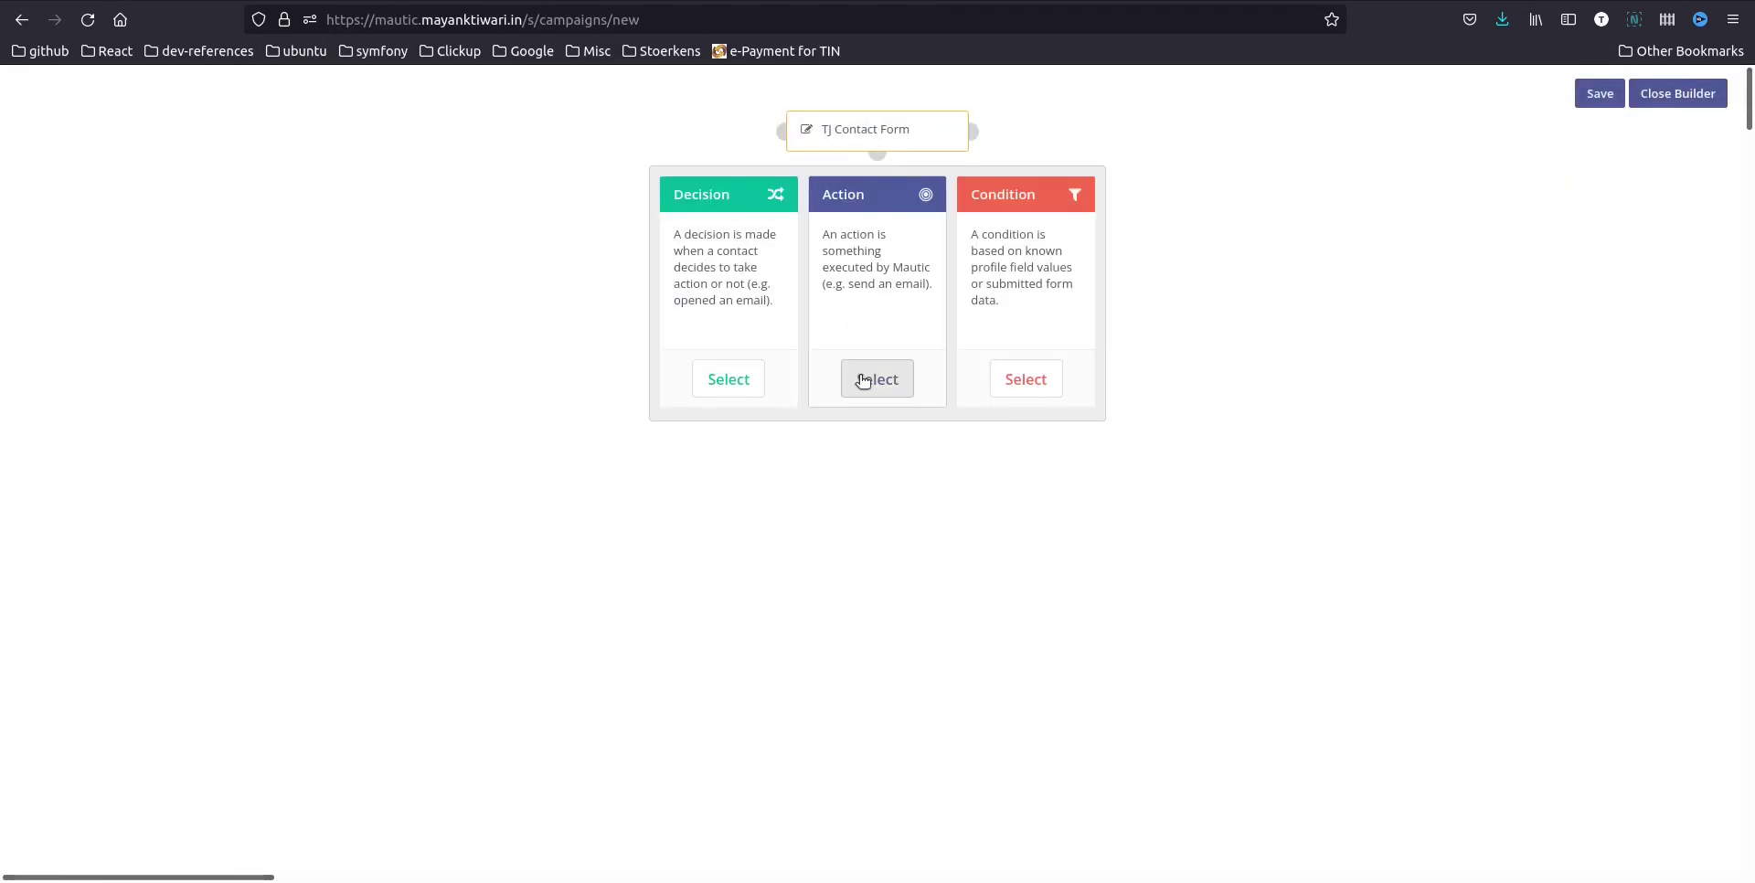
Add a Push contact to integration action after the form source
click(876, 381)
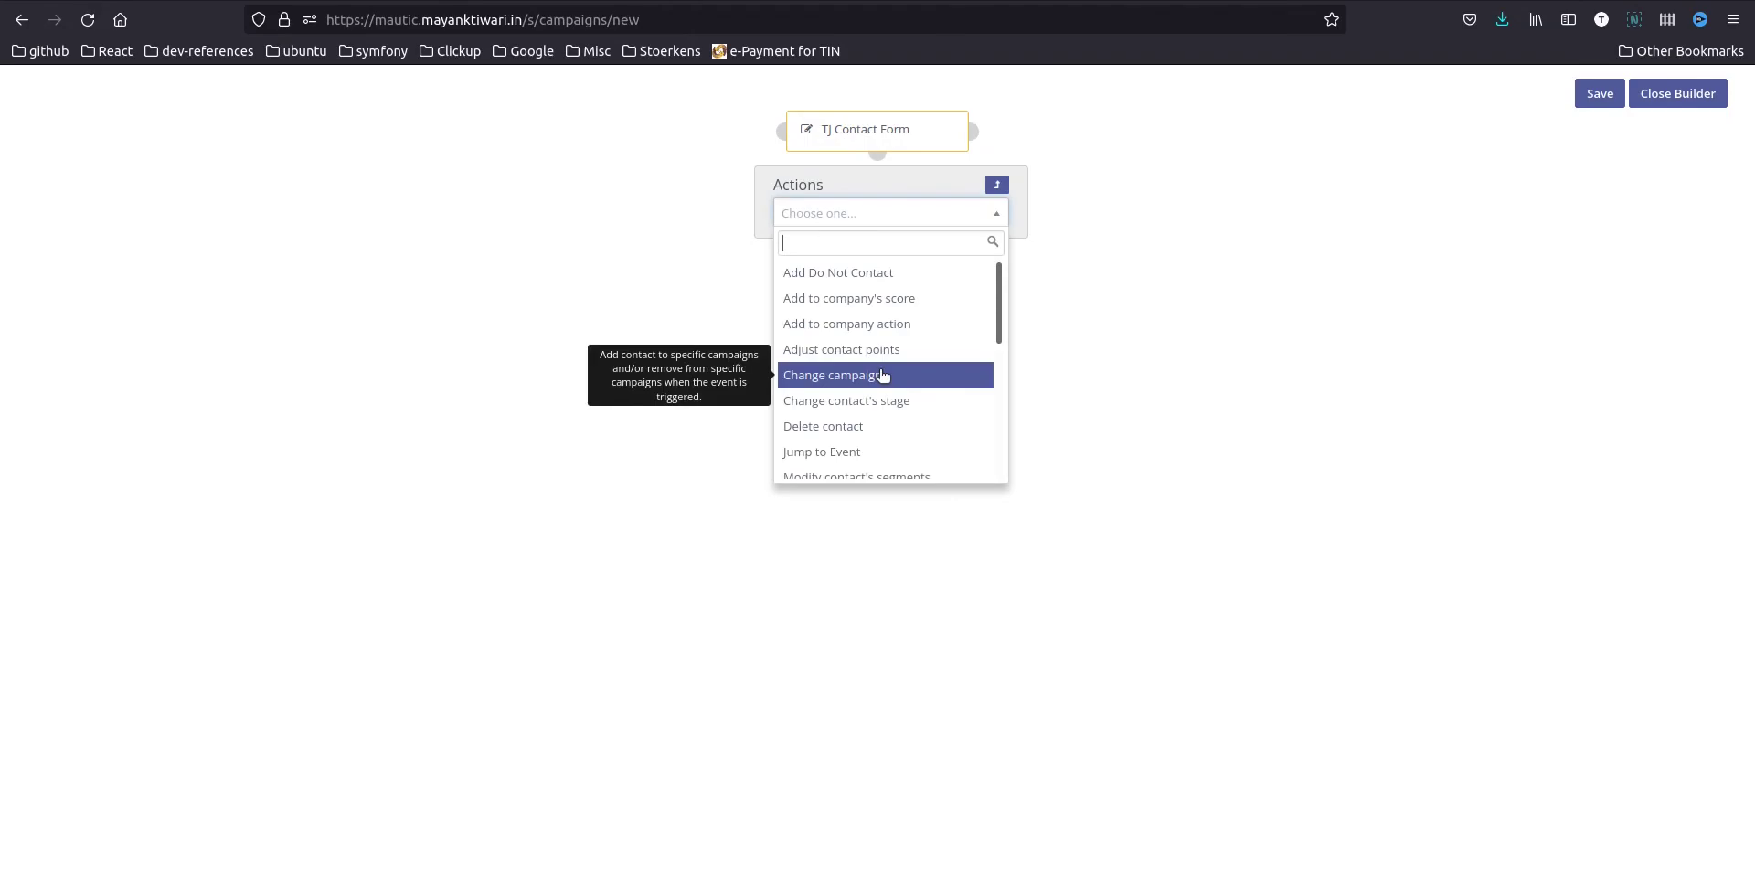
text(in)
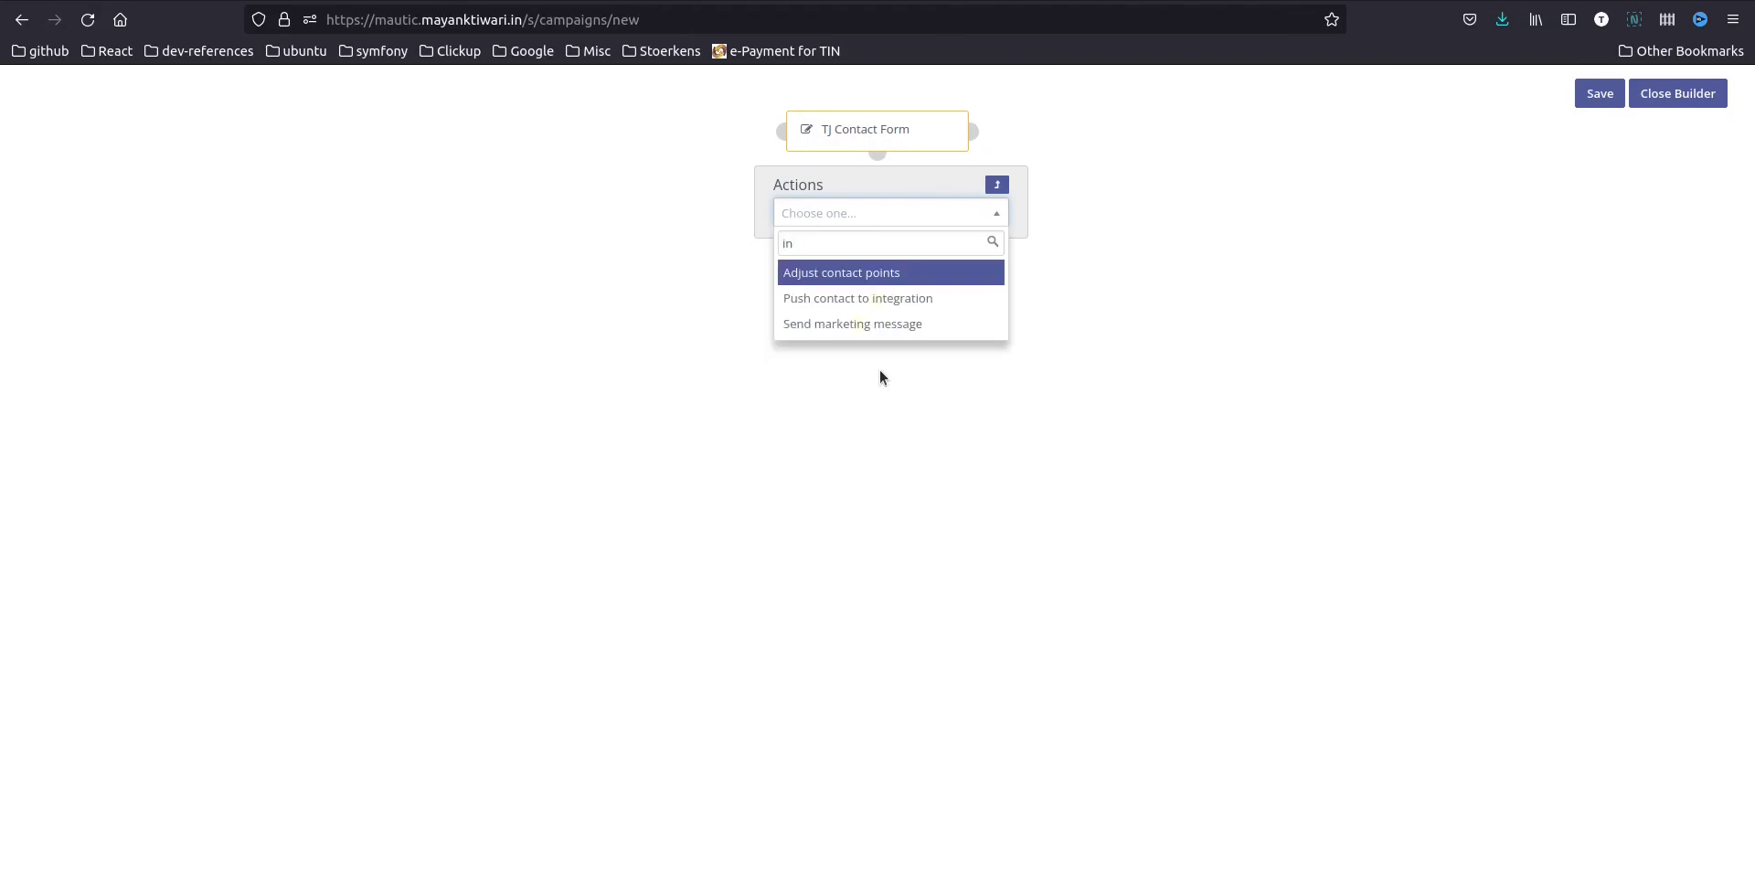
click(857, 299)
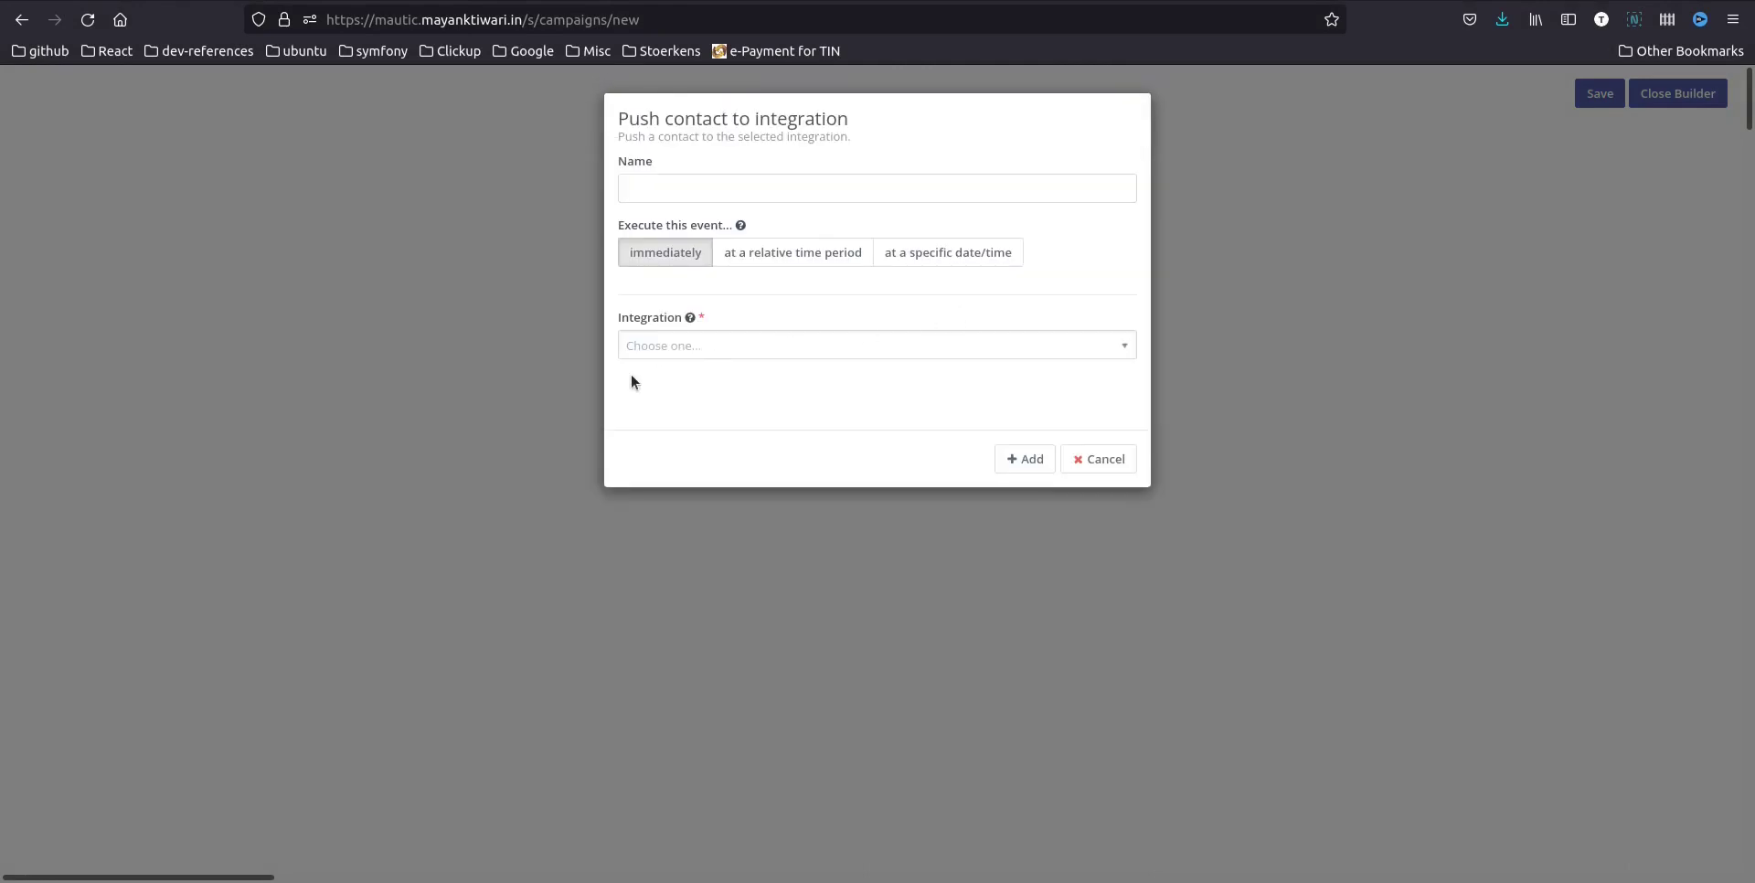
Select Hubspot as the integration and name the action 'send contact to hubspot'
click(640, 346)
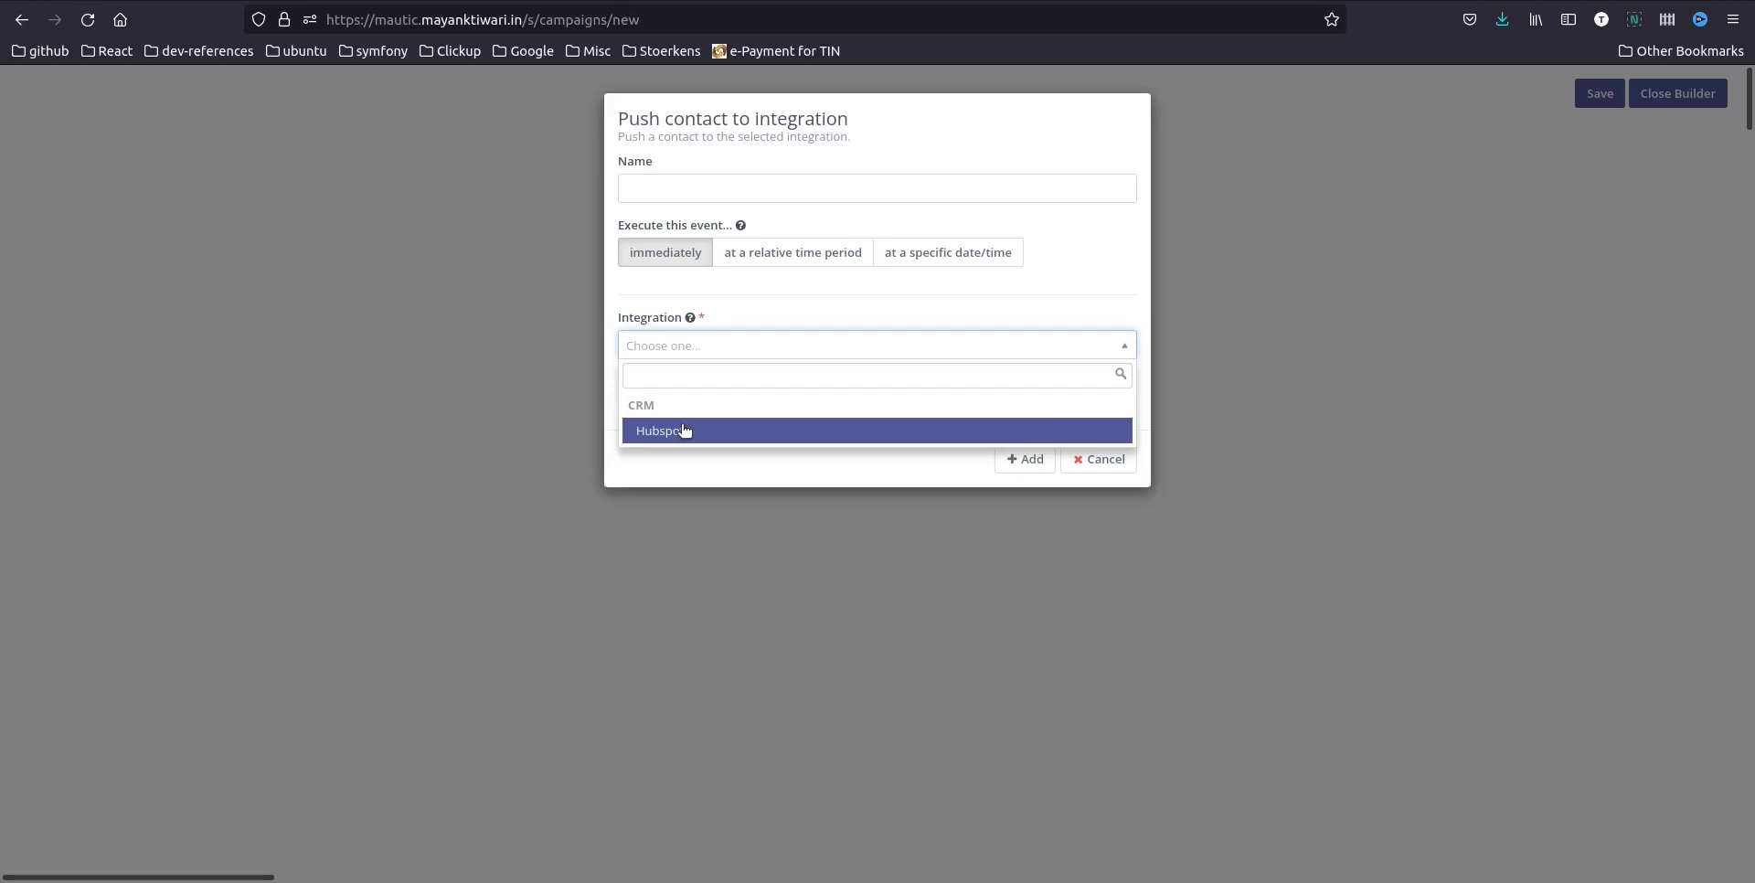
click(684, 431)
click(736, 193)
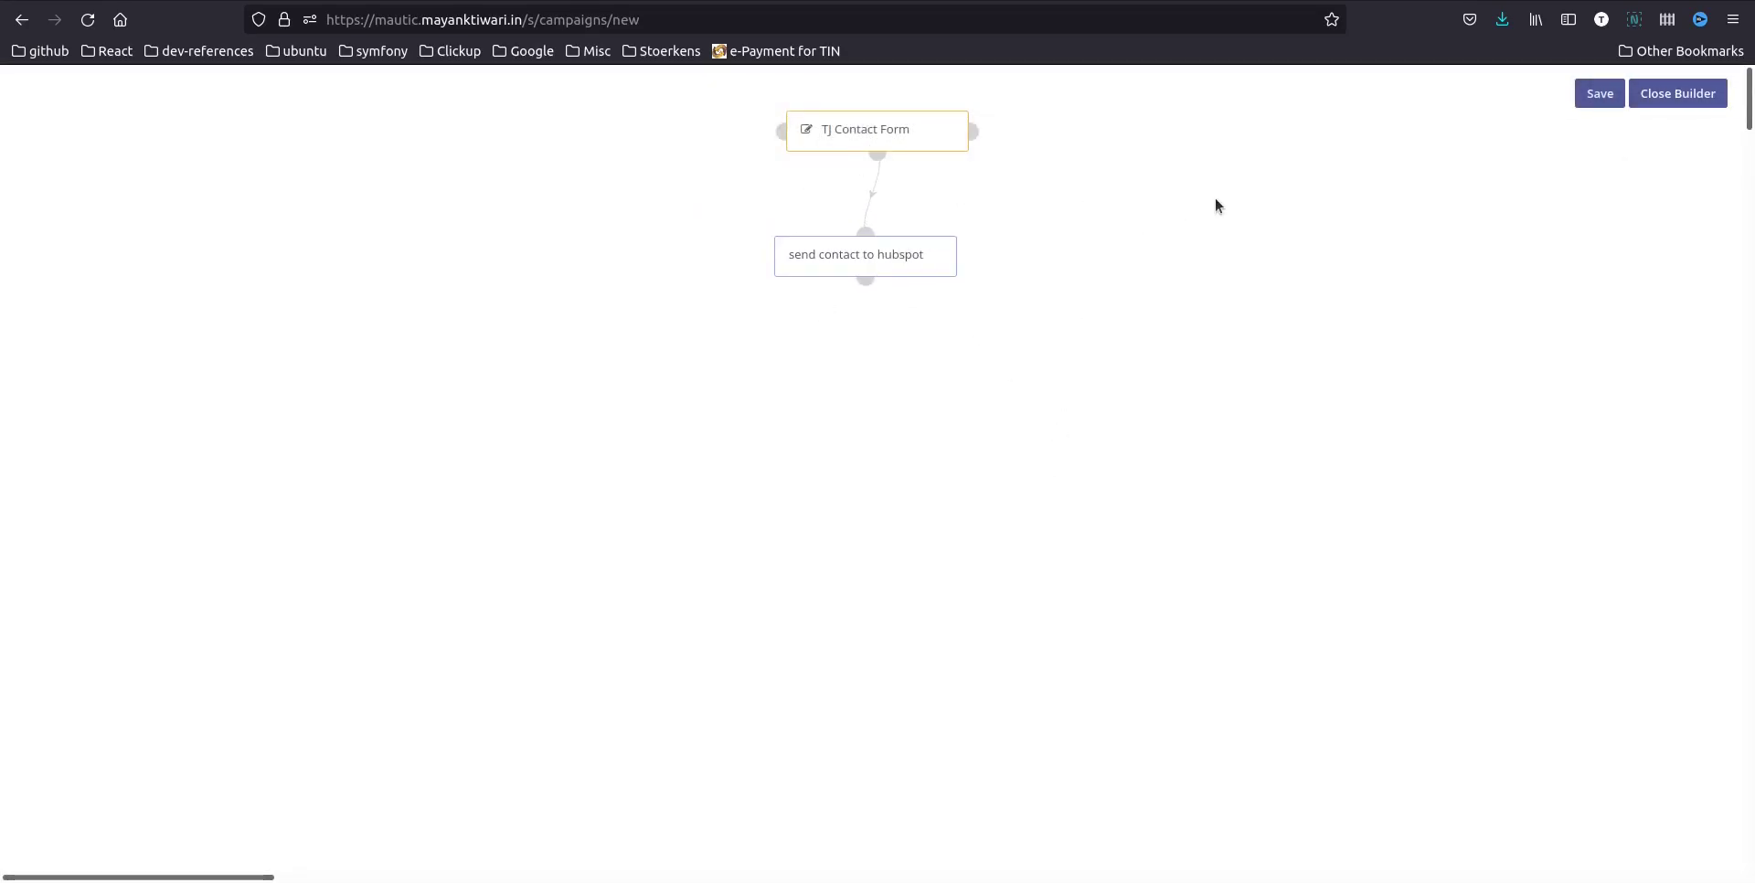
Save the Hubspot Integration campaign, close the builder, and return to the Campaigns list
click(1602, 94)
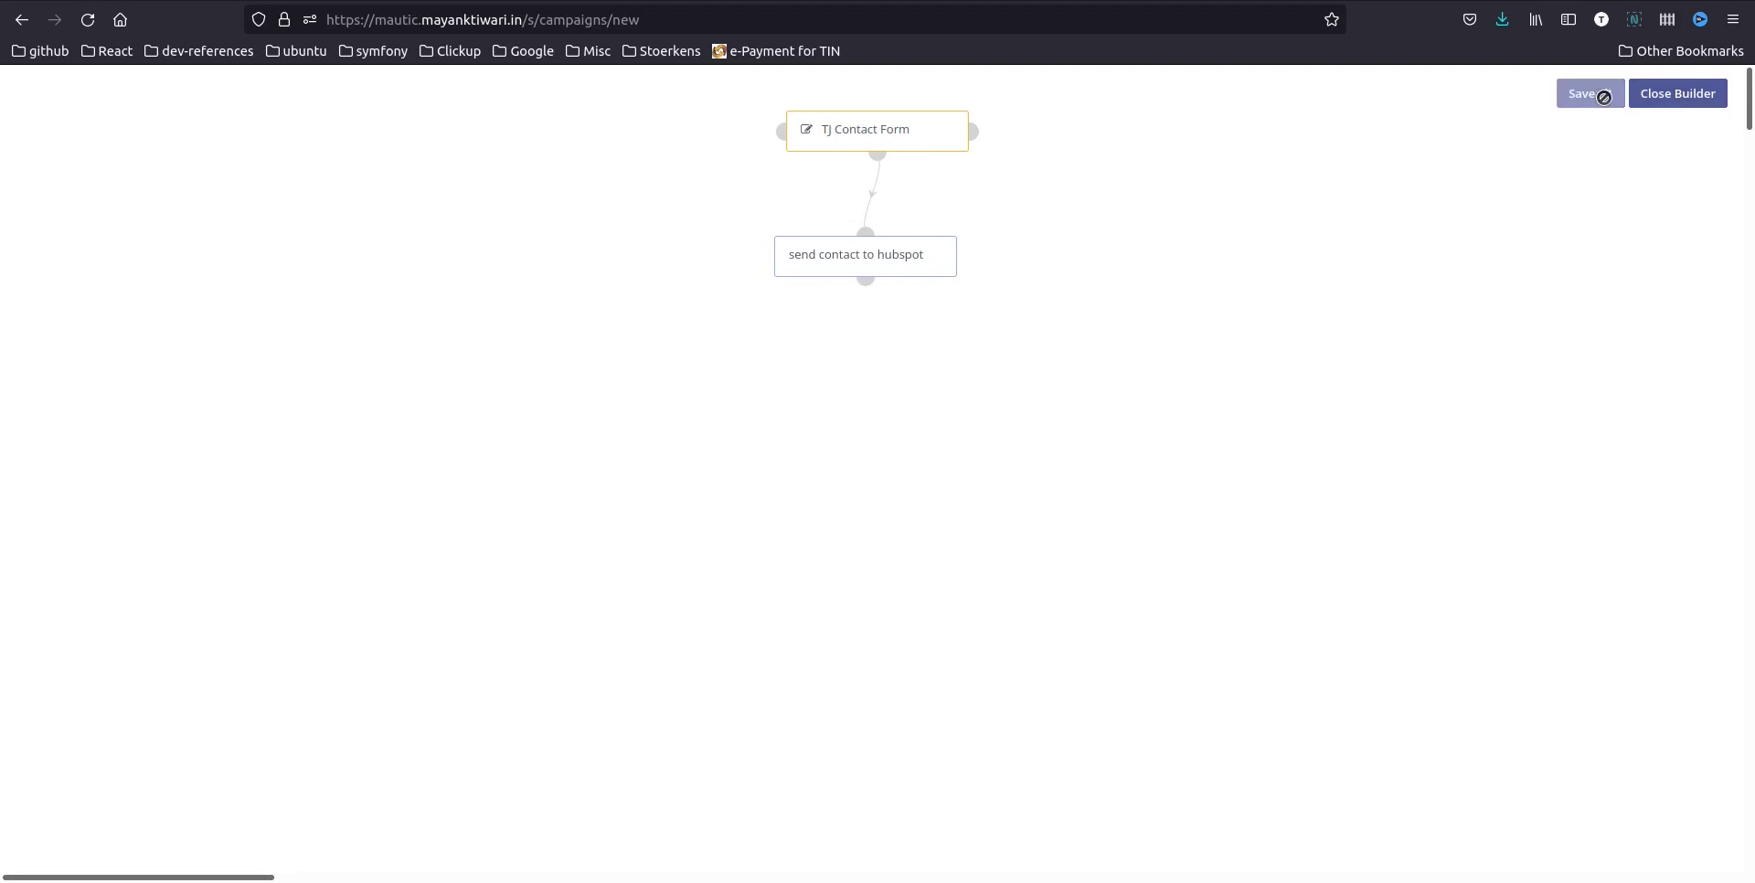
click(1662, 97)
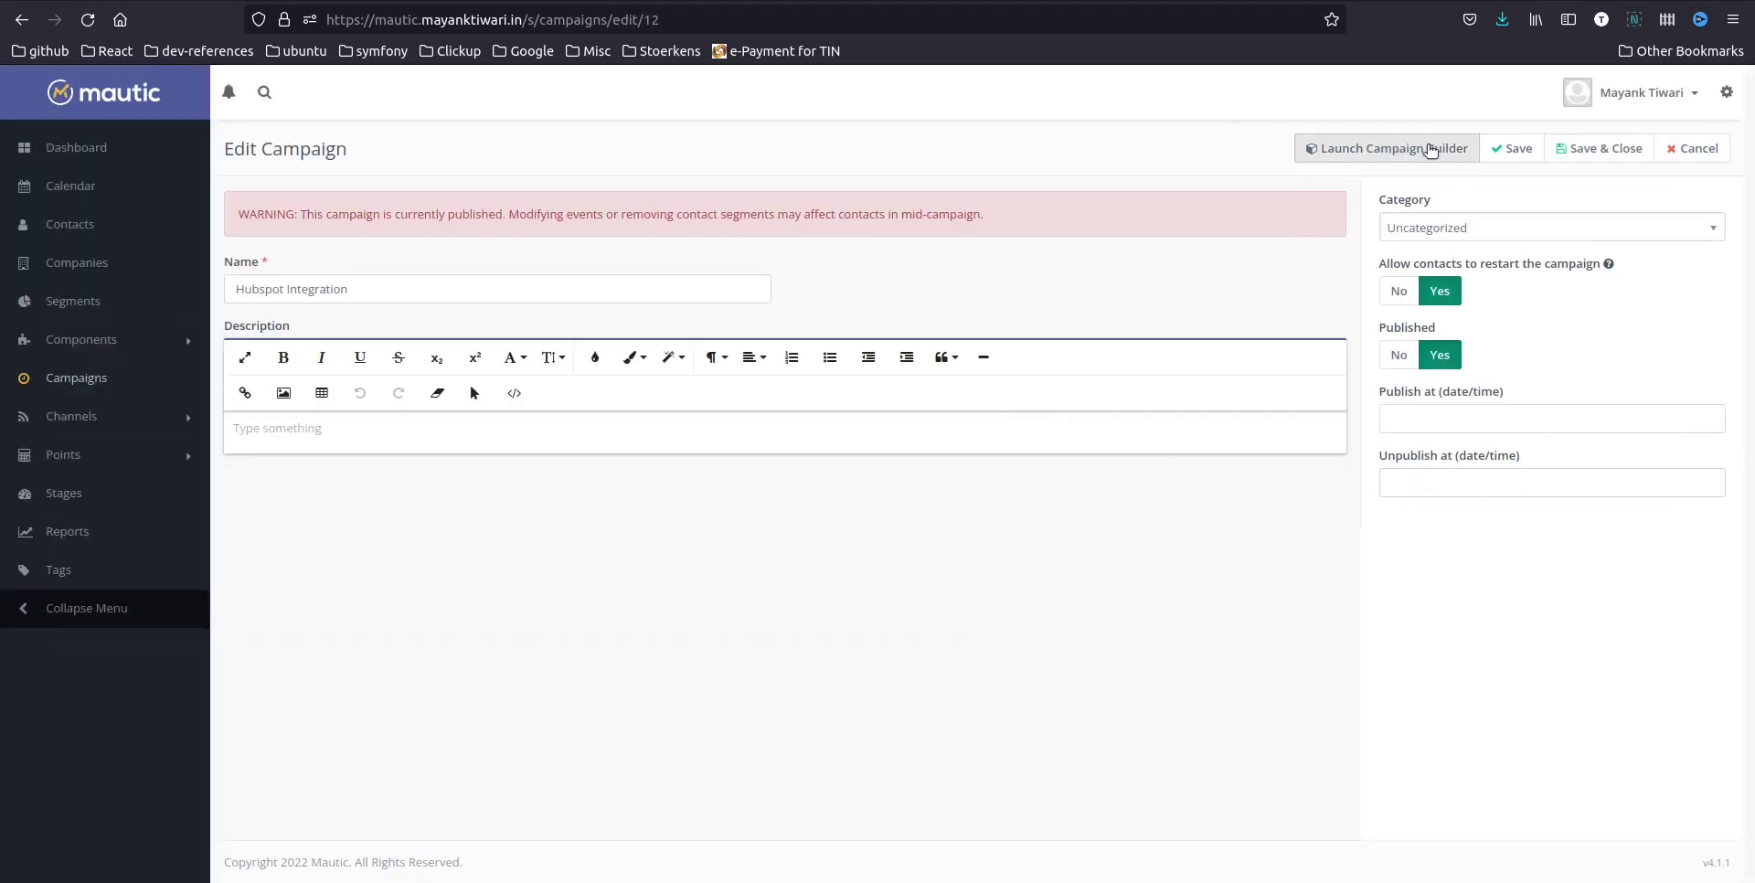
click(1600, 148)
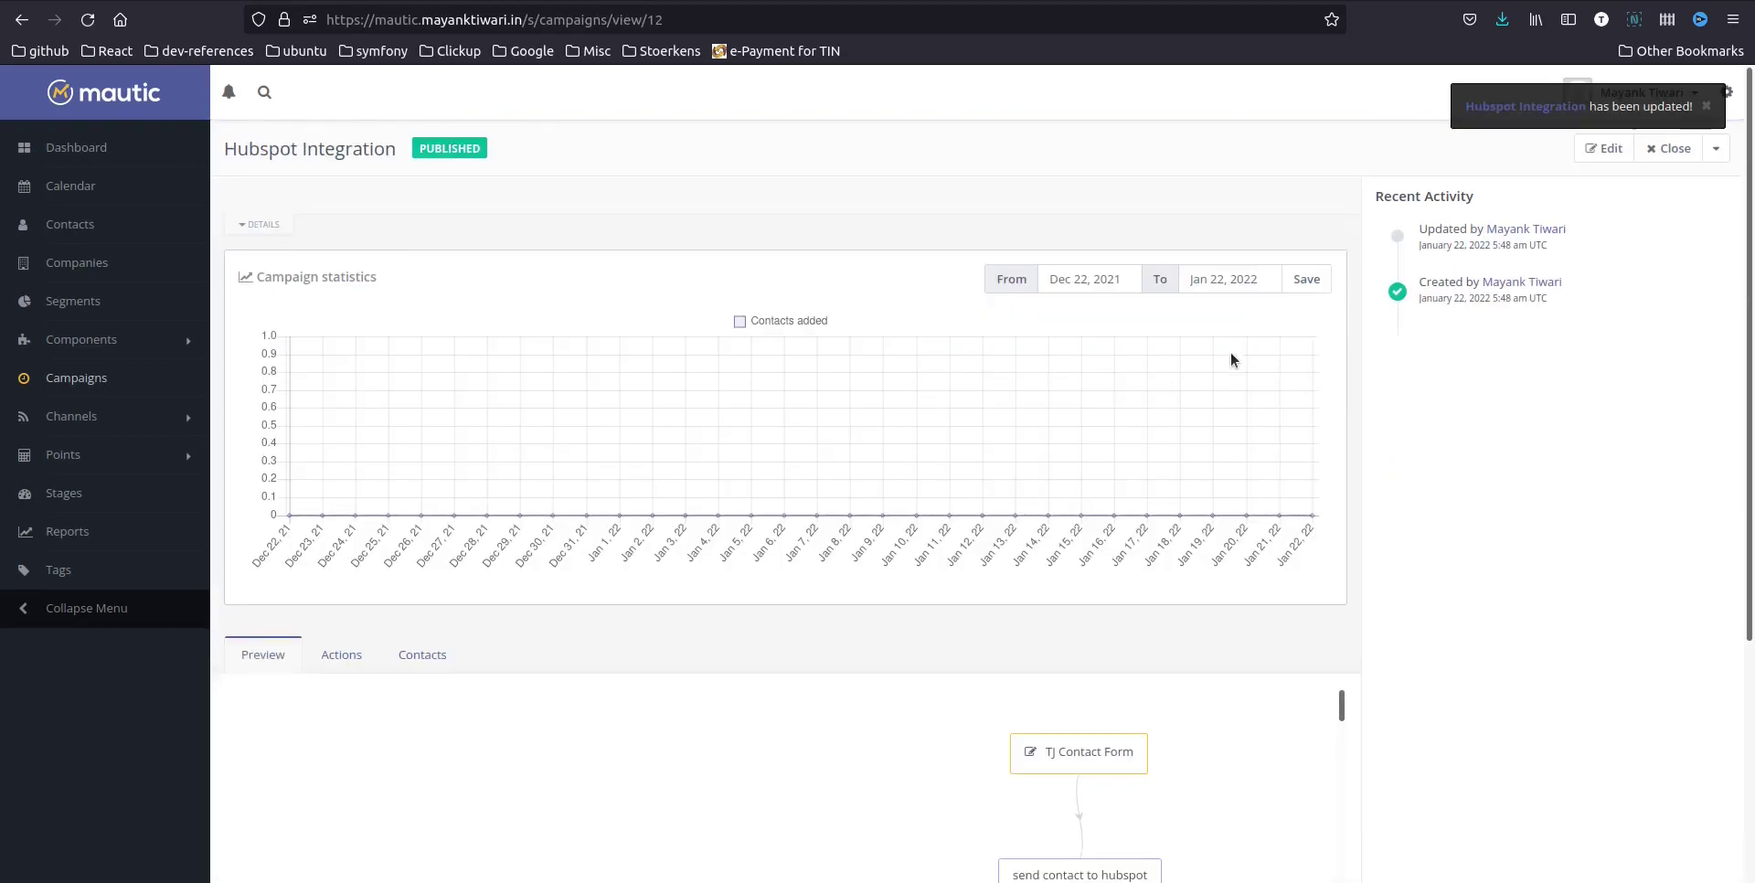
click(80, 379)
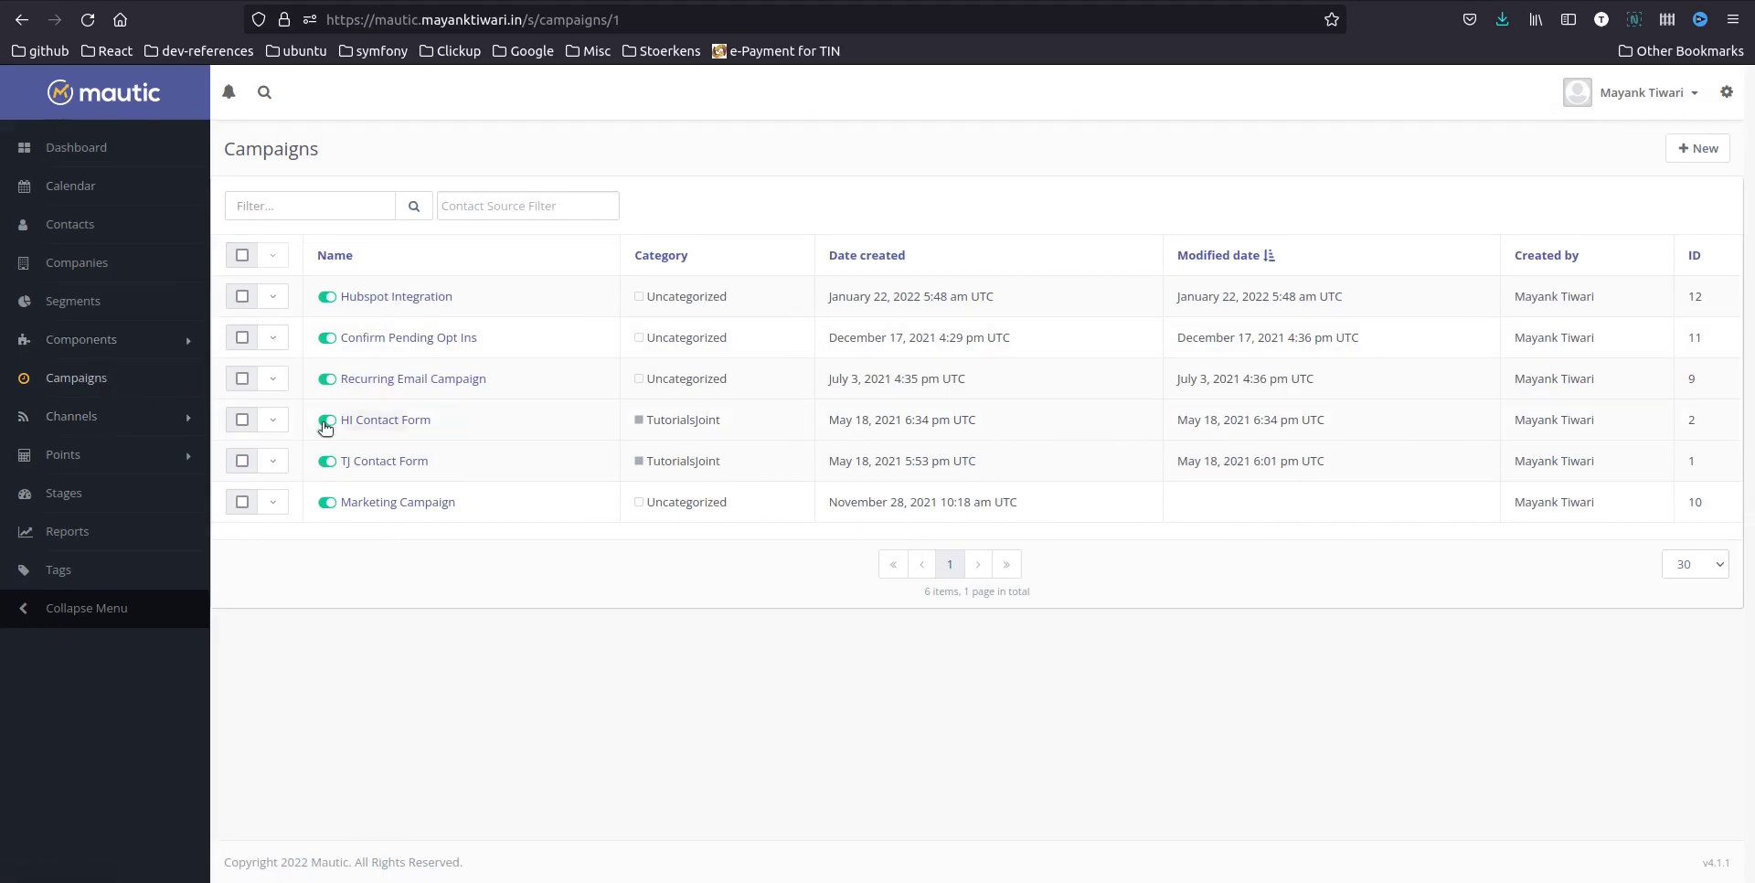
Open the preview of TJ Contact Form from Components > Forms
click(81, 339)
click(70, 385)
click(64, 397)
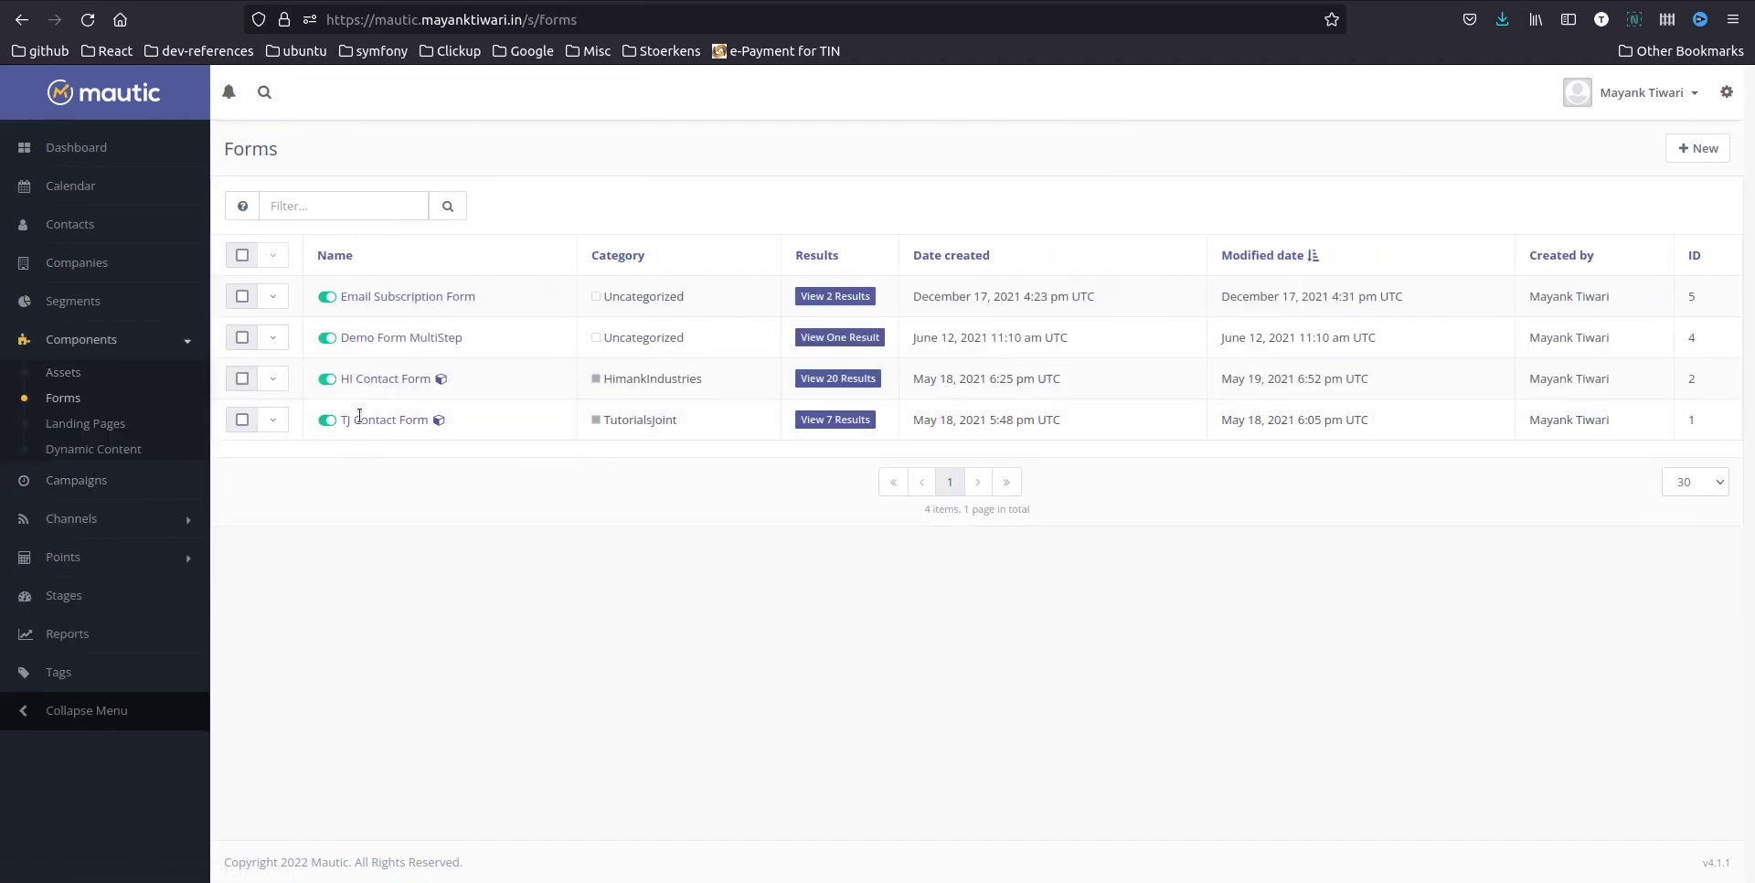
click(280, 430)
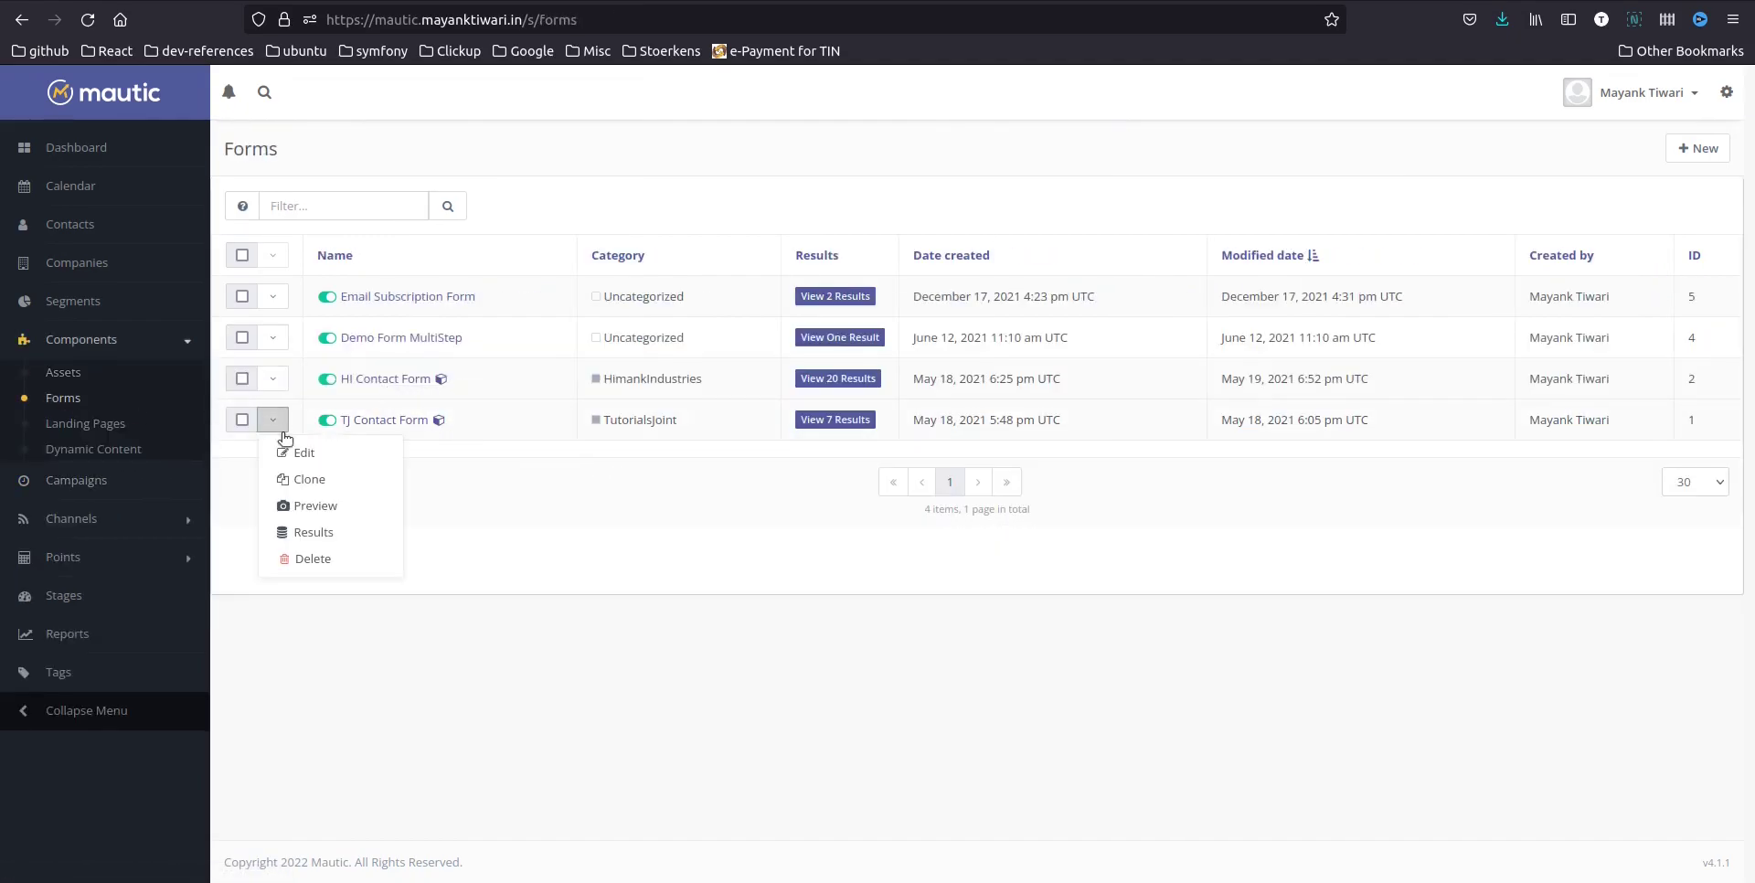
click(335, 506)
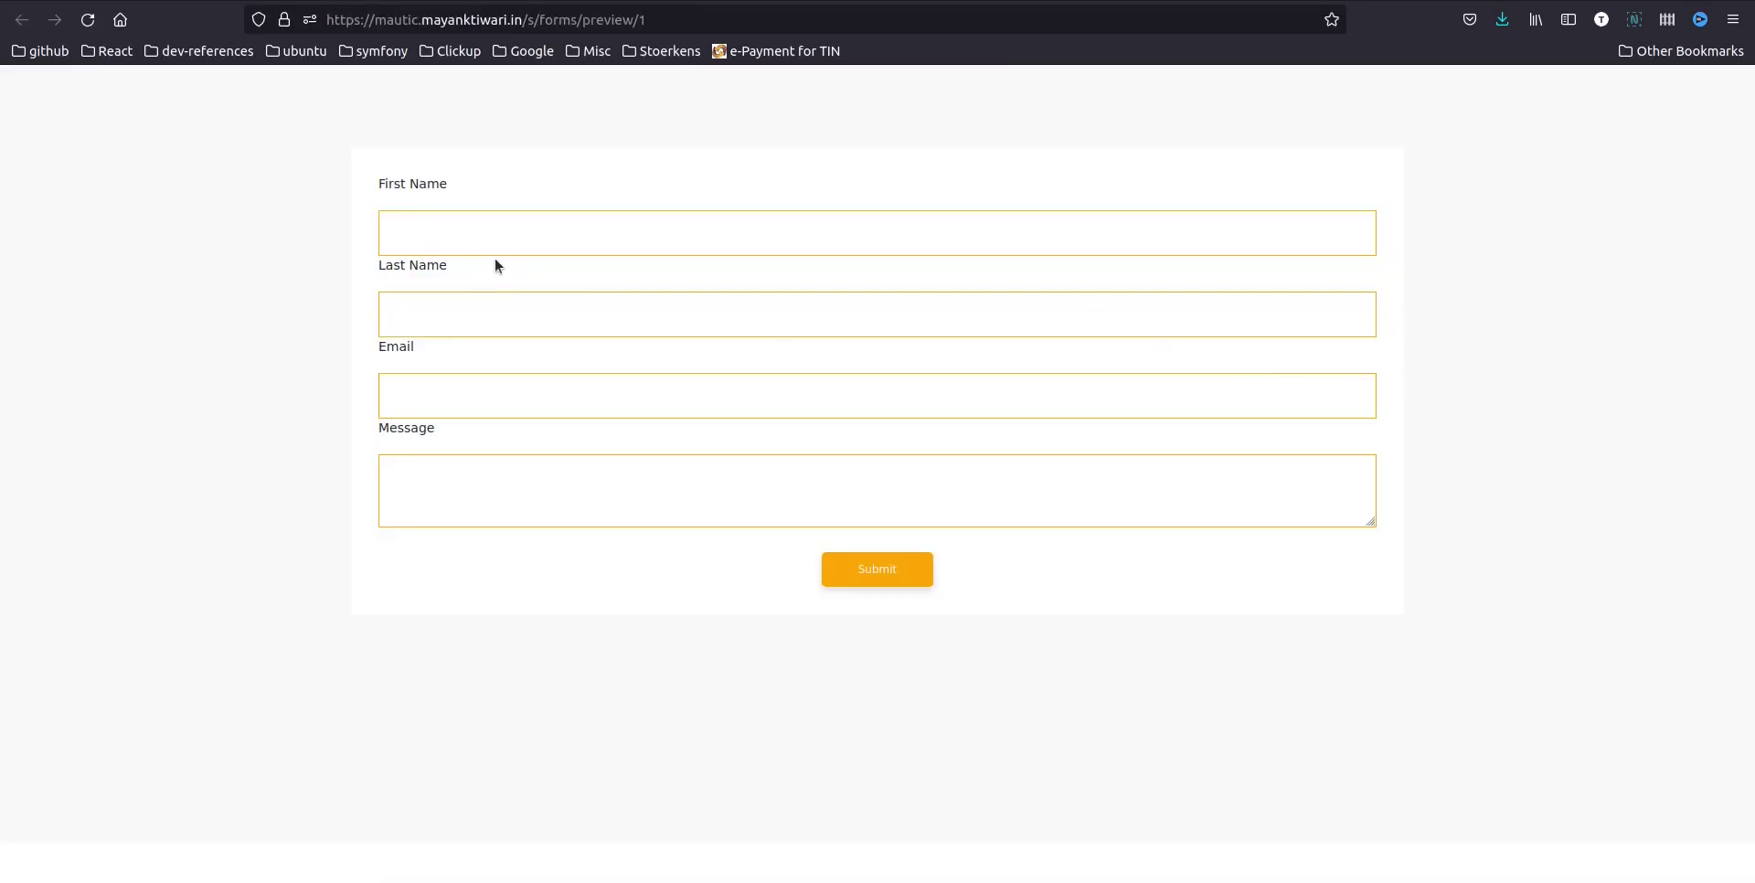
Submit the form with a test contact's first name, last name and e-mail, then switch to the terminal
click(470, 232)
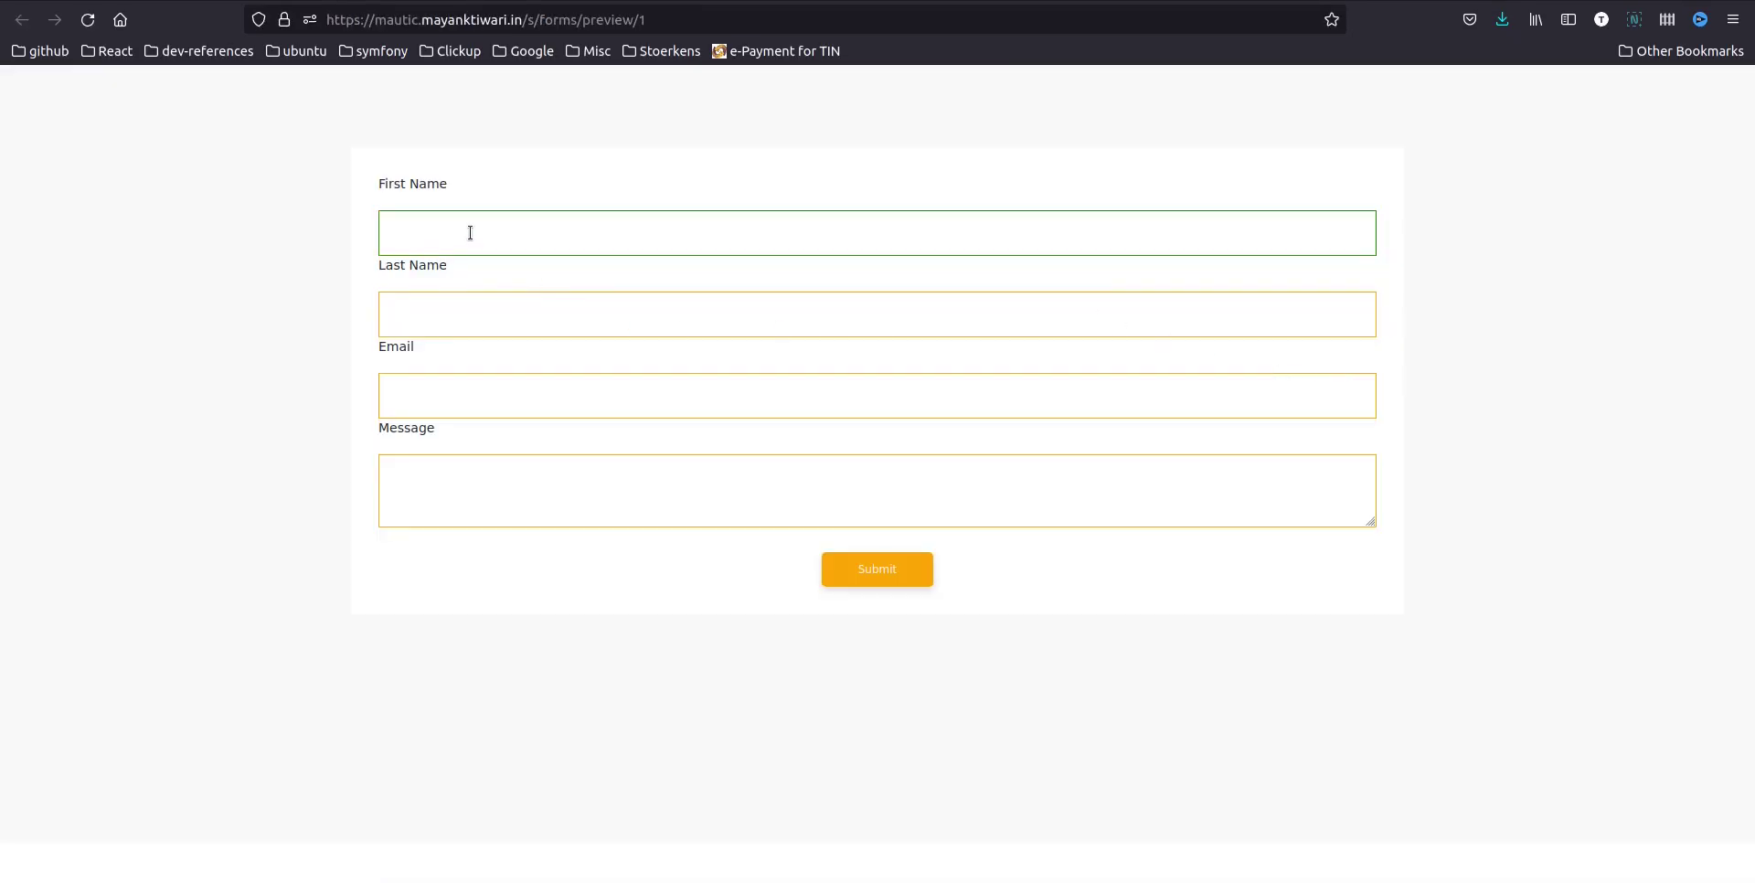
key(Tab)
key(Tab)
key(Down)
key(Down)
key(Return)
key(Tab)
click(867, 580)
key(alt+Tab)
From ~/htdocs, run php bin/console mautic:campaign:update
text(cd ~)
key(Return)
text(cd htdocs)
key(Return)
text(php )
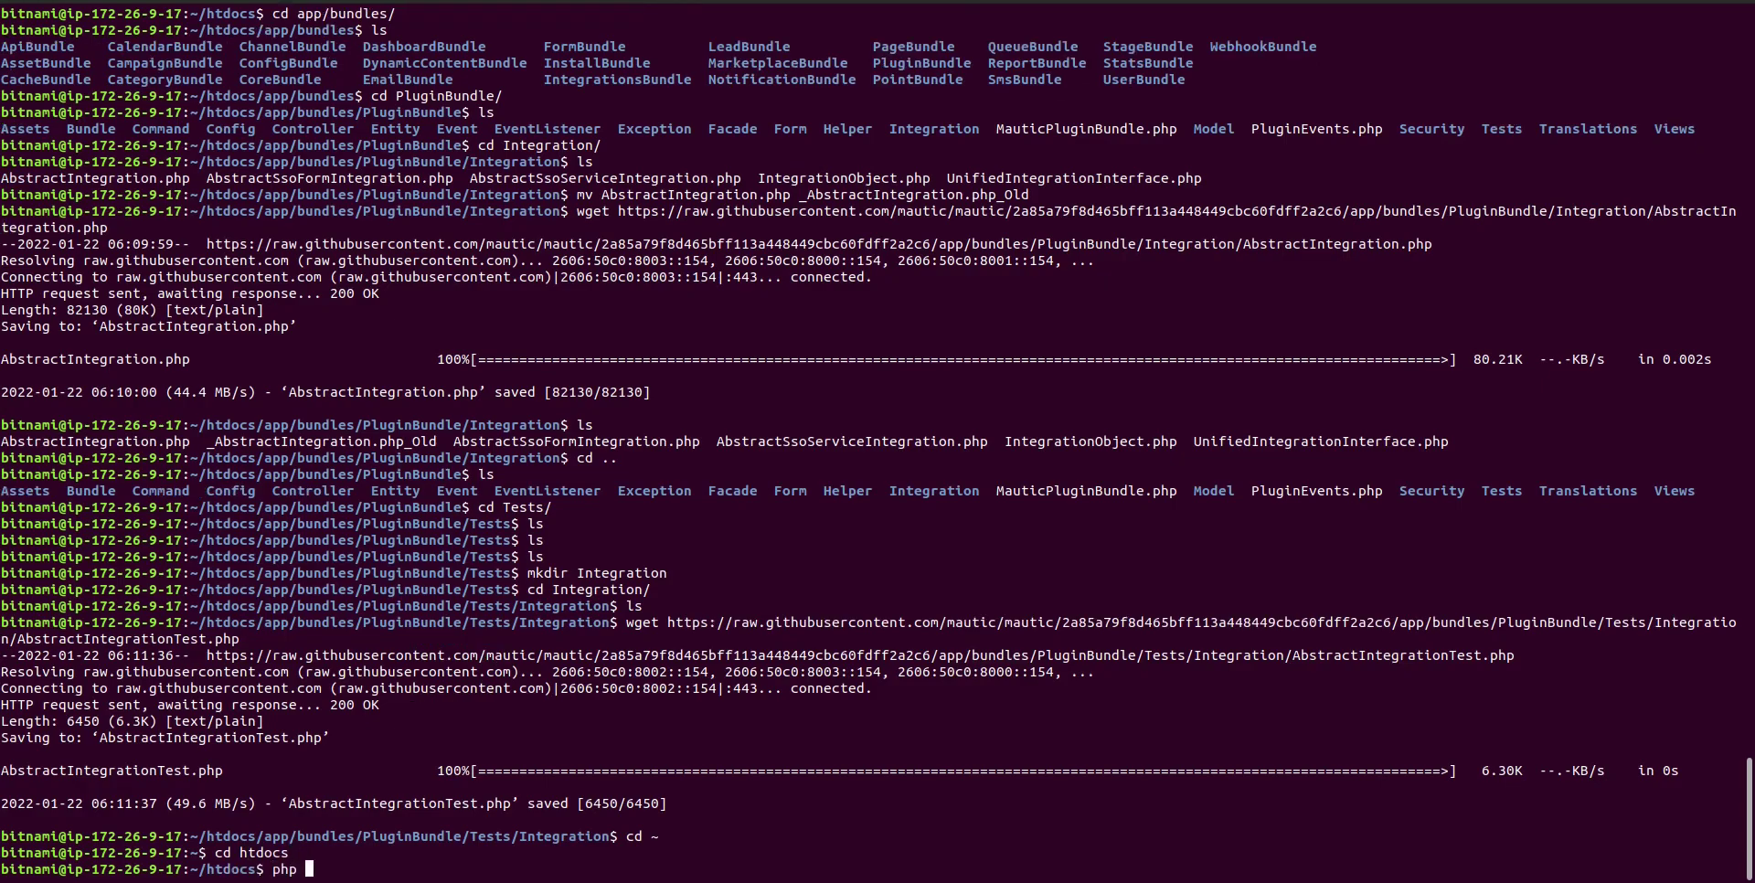
text(bin/co)
key(Tab)
text(mautic:campaign:update)
key(Return)
Run php bin/console mautic:campaign:trigger to execute pending events, then return to the browser
key(Up)
key(BackSpace)
key(BackSpace)
key(BackSpace)
key(BackSpace)
key(BackSpace)
key(BackSpace)
text(trigger)
key(Return)
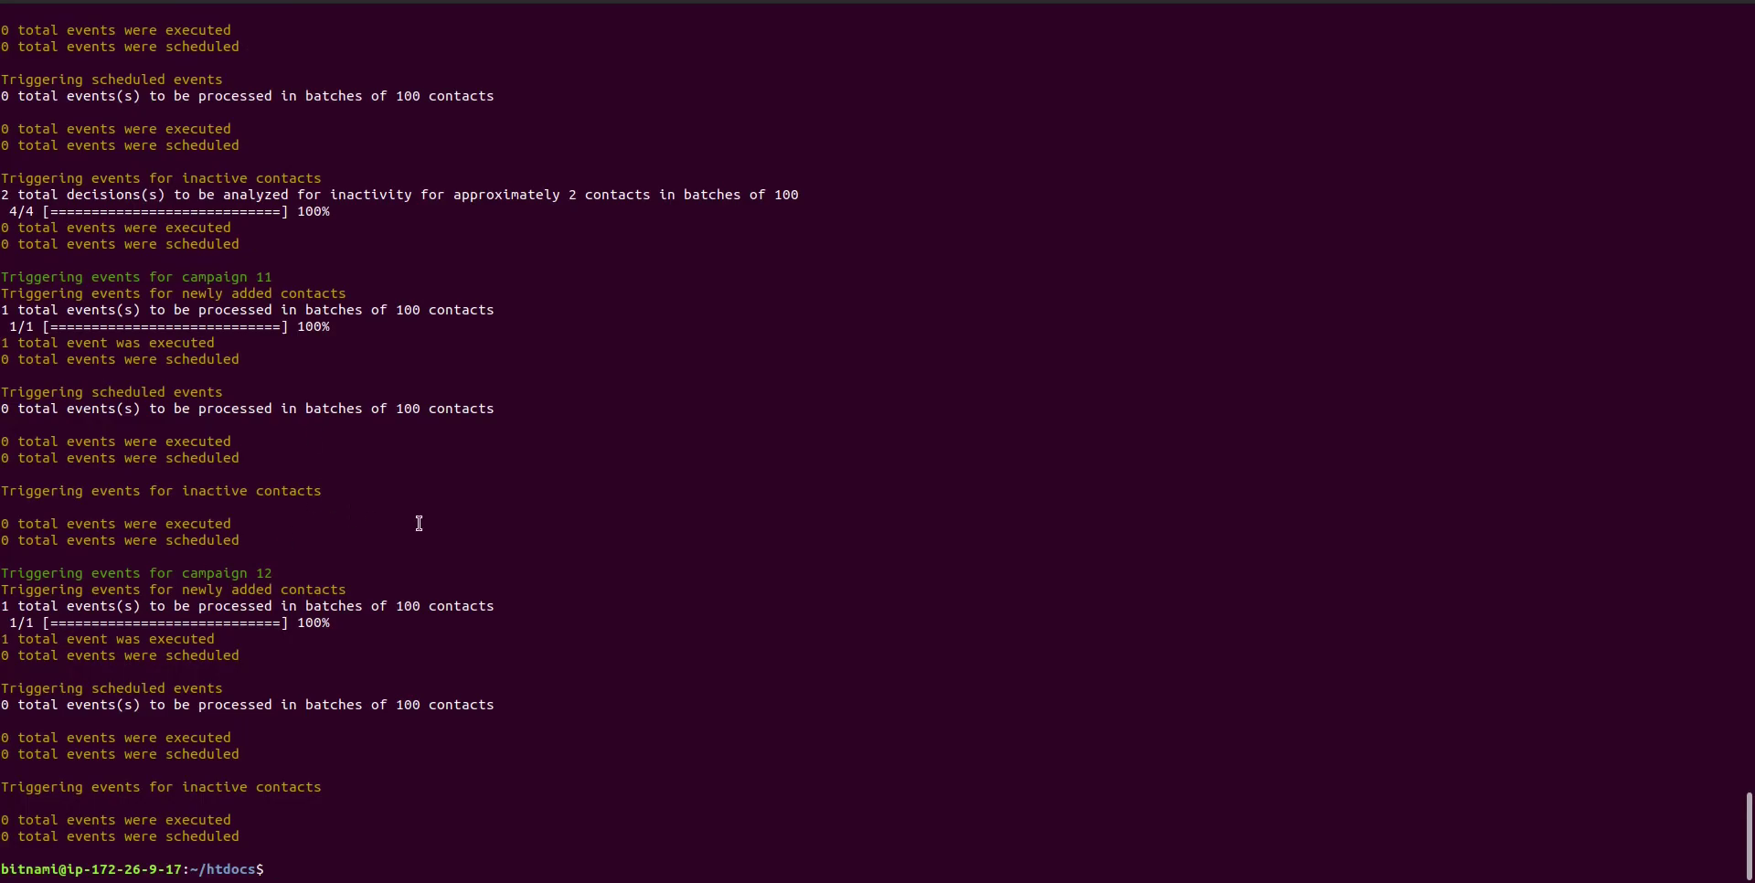
key(alt+Tab)
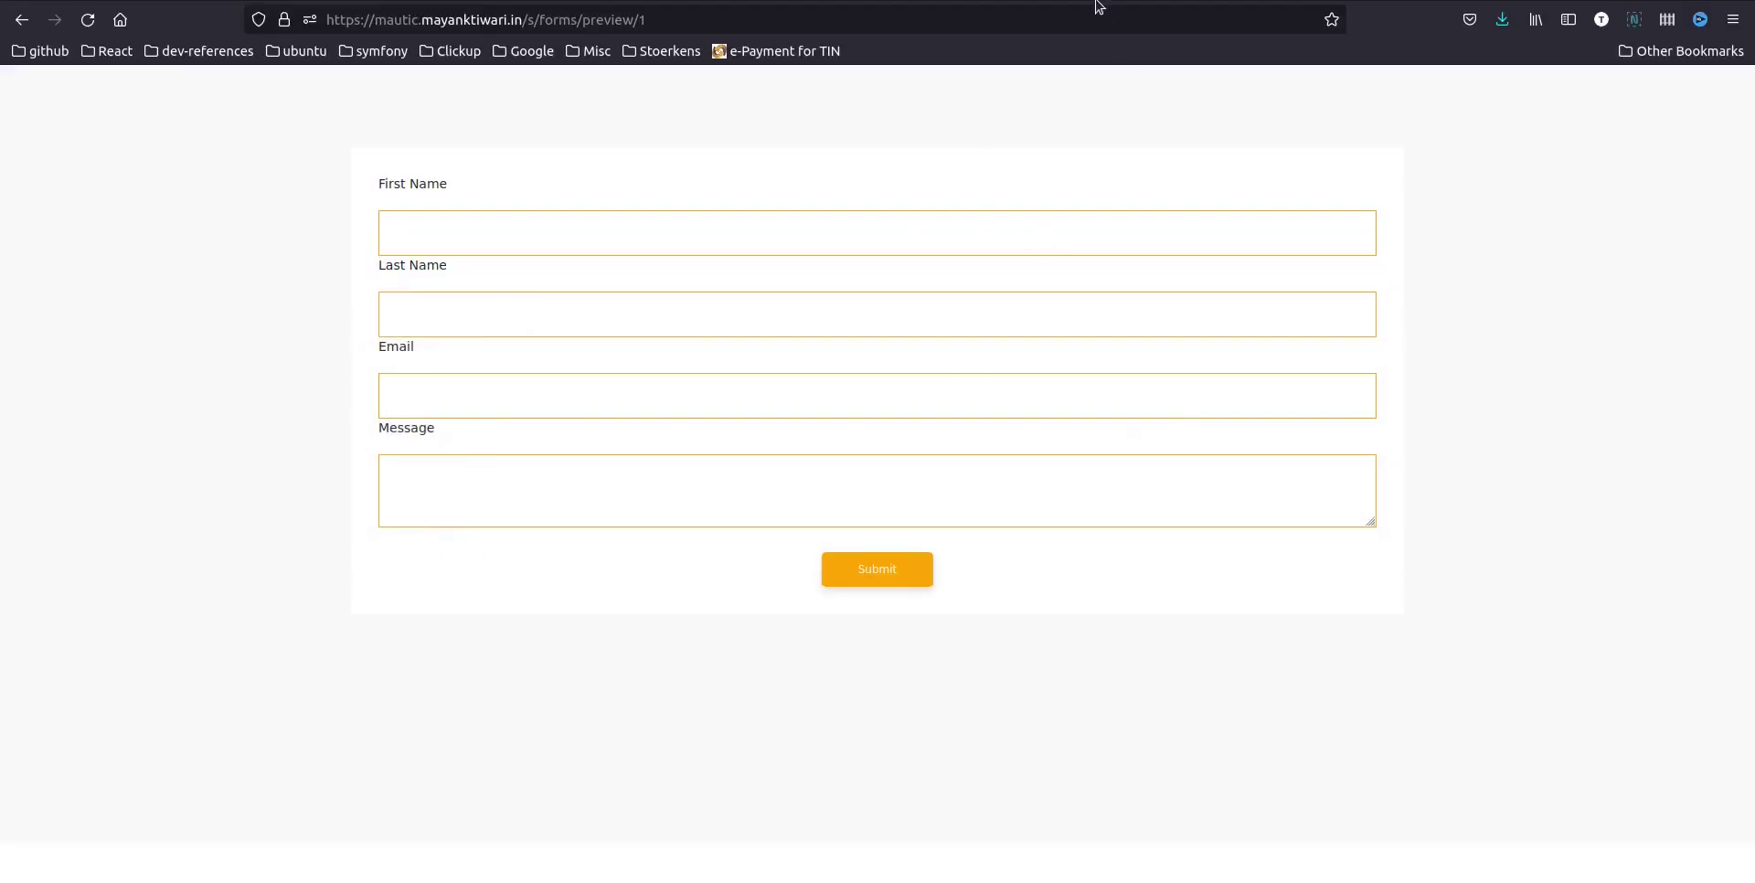
Check the Hubspot Integration campaign's Actions results, then view the HubSpot contacts list
key(alt+Left)
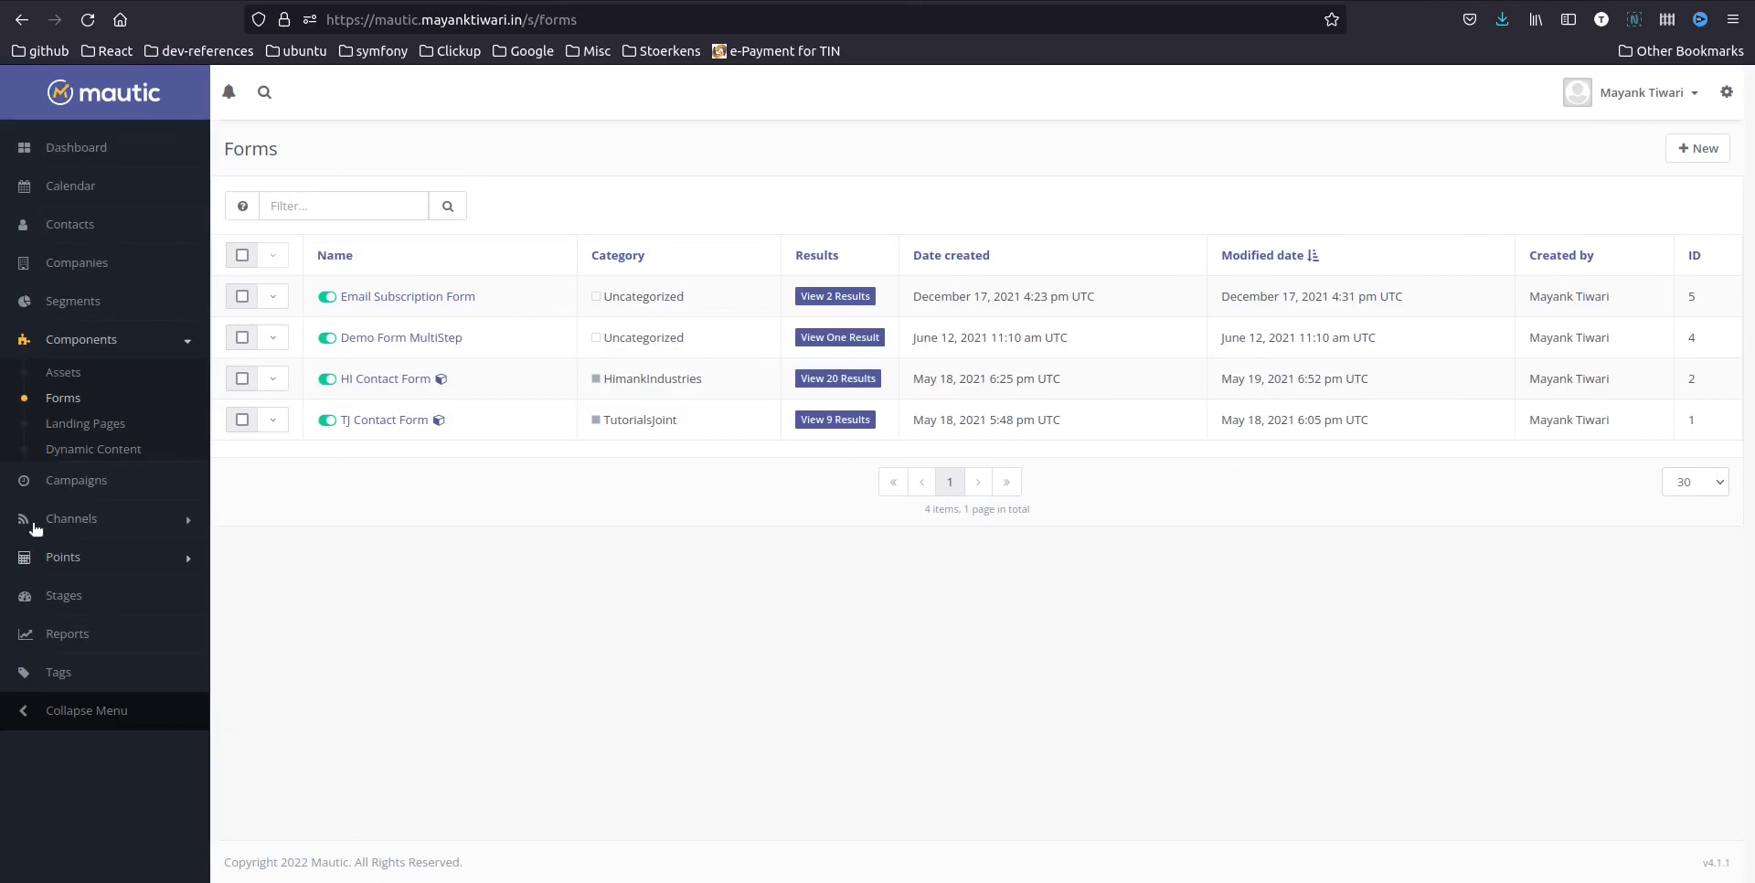
click(77, 494)
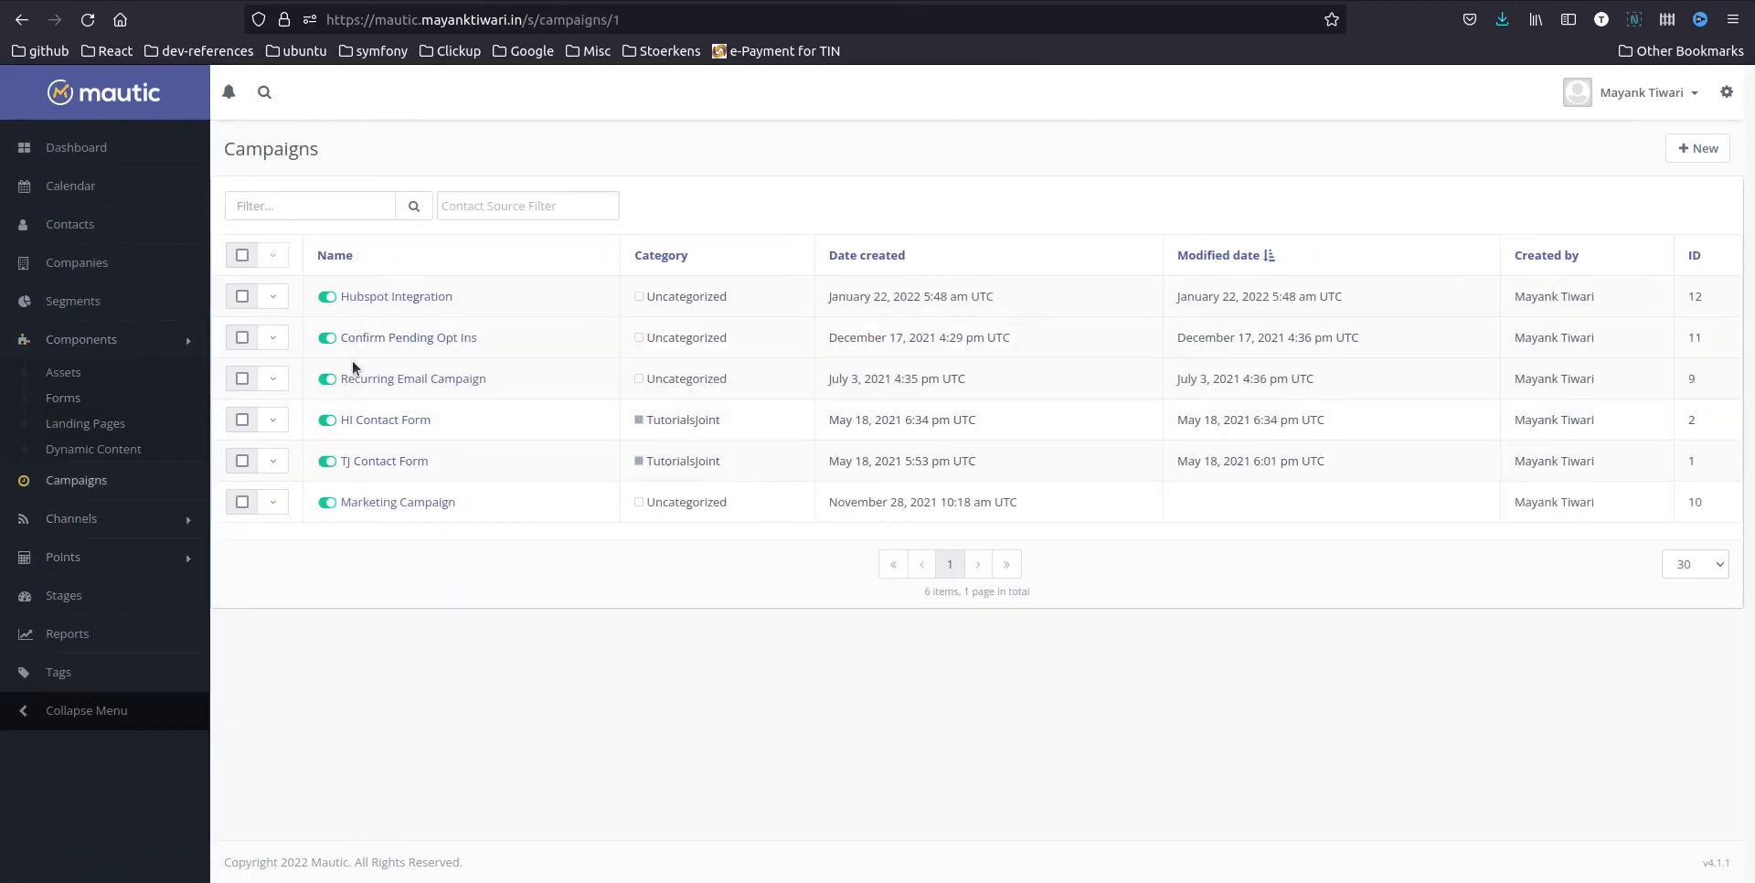
click(395, 299)
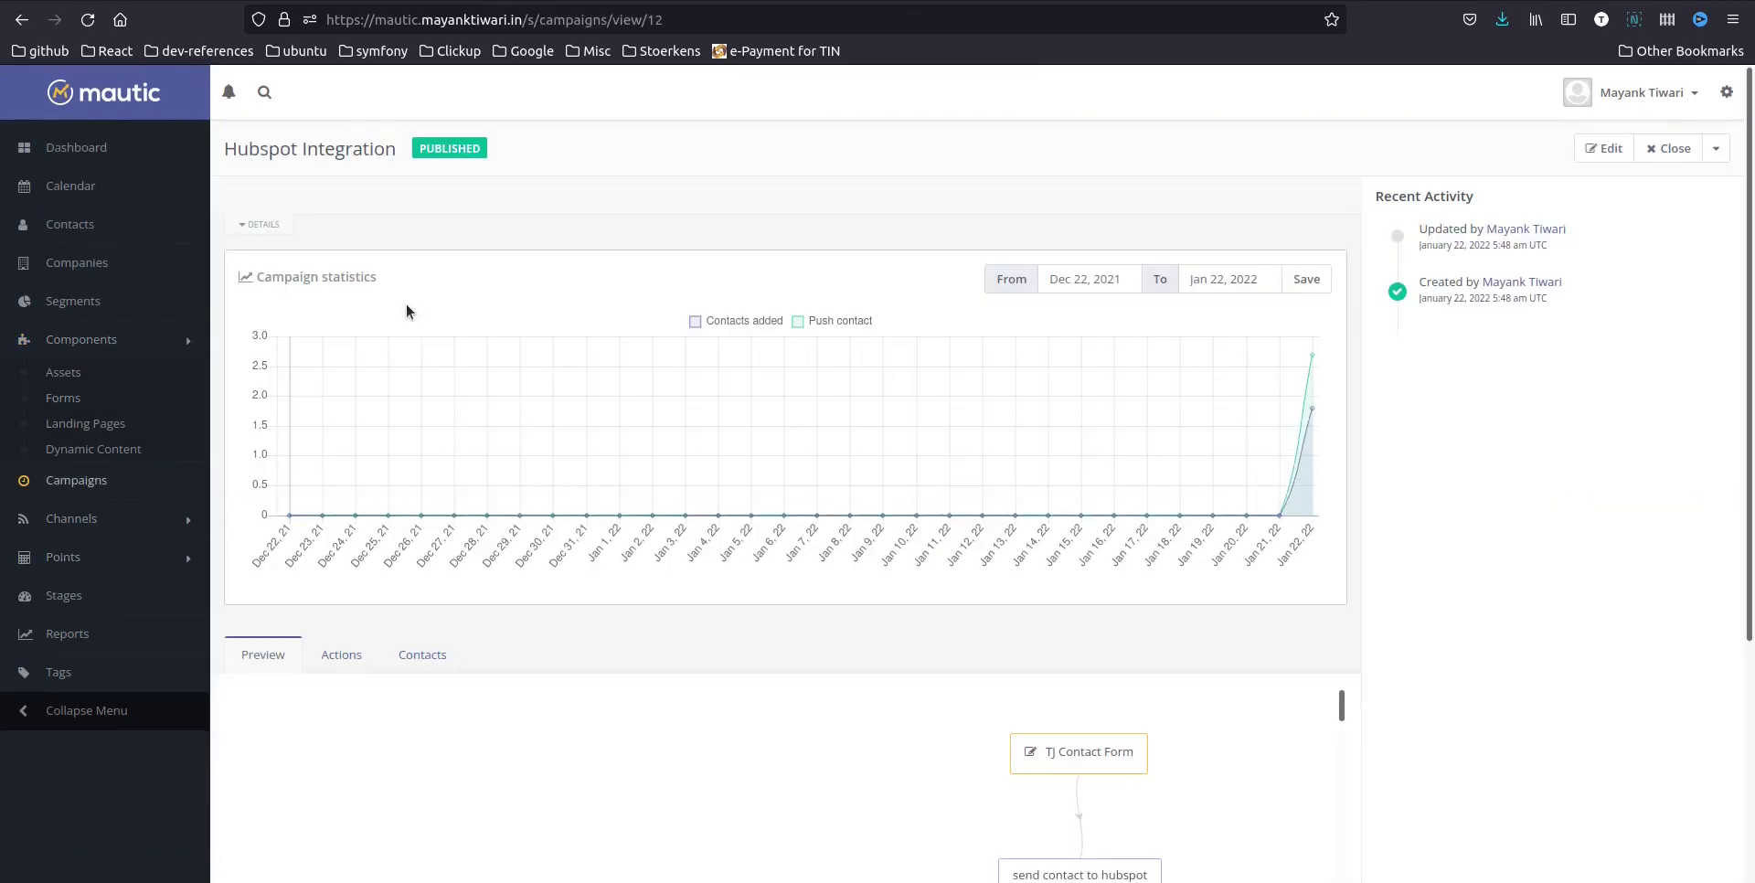
click(361, 646)
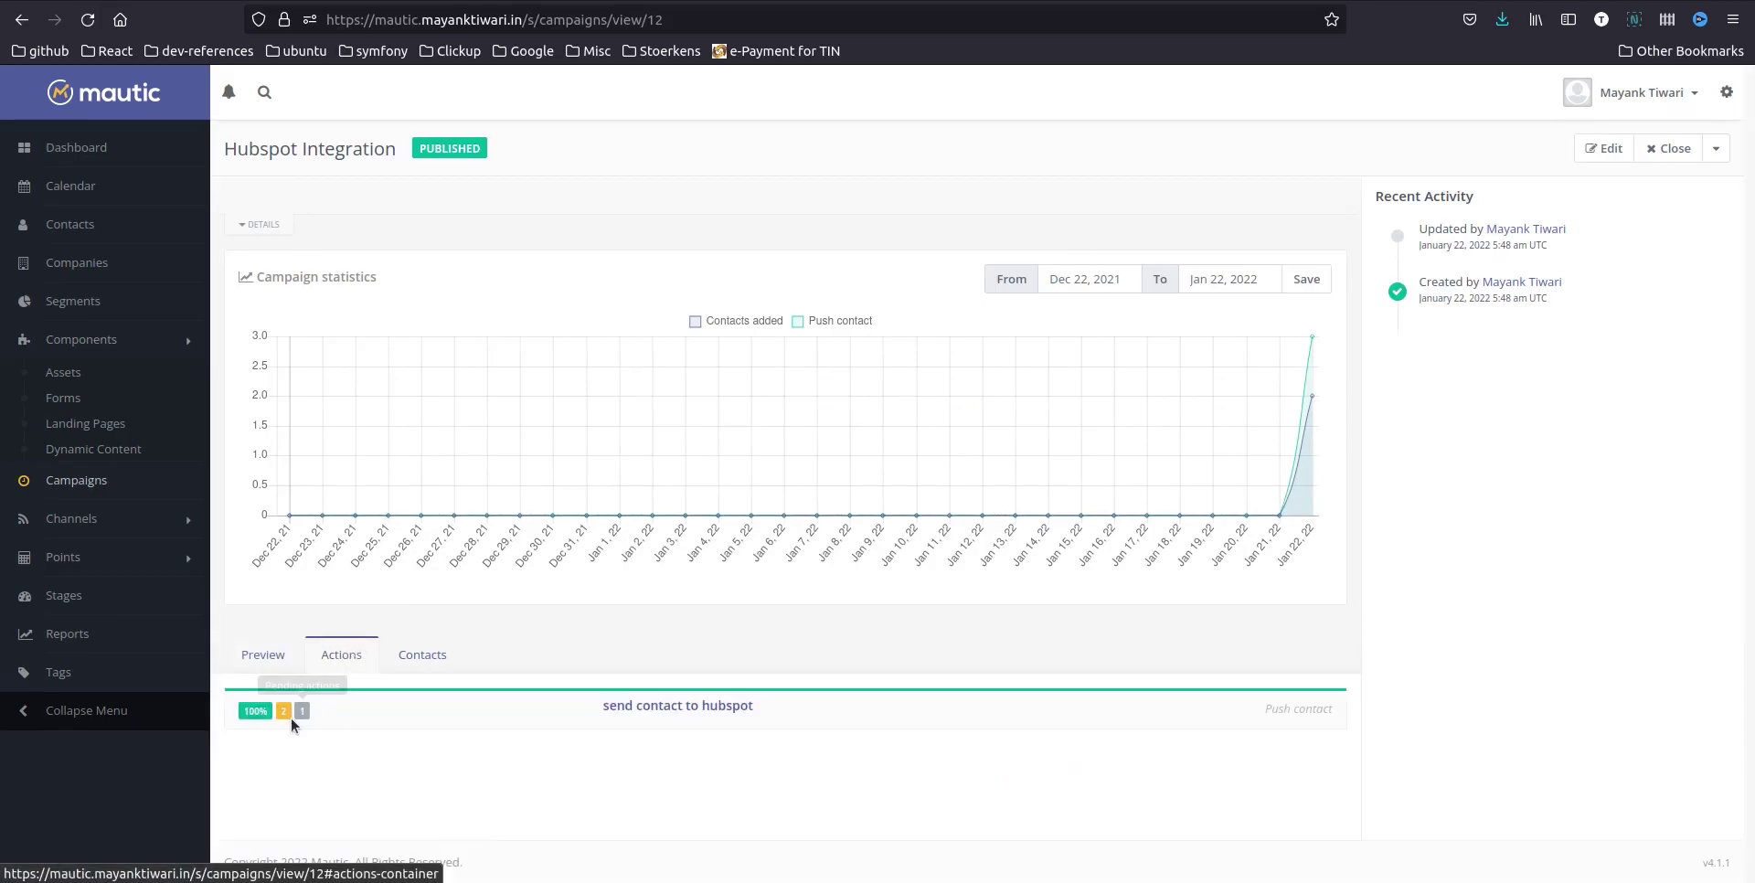
key(F5)
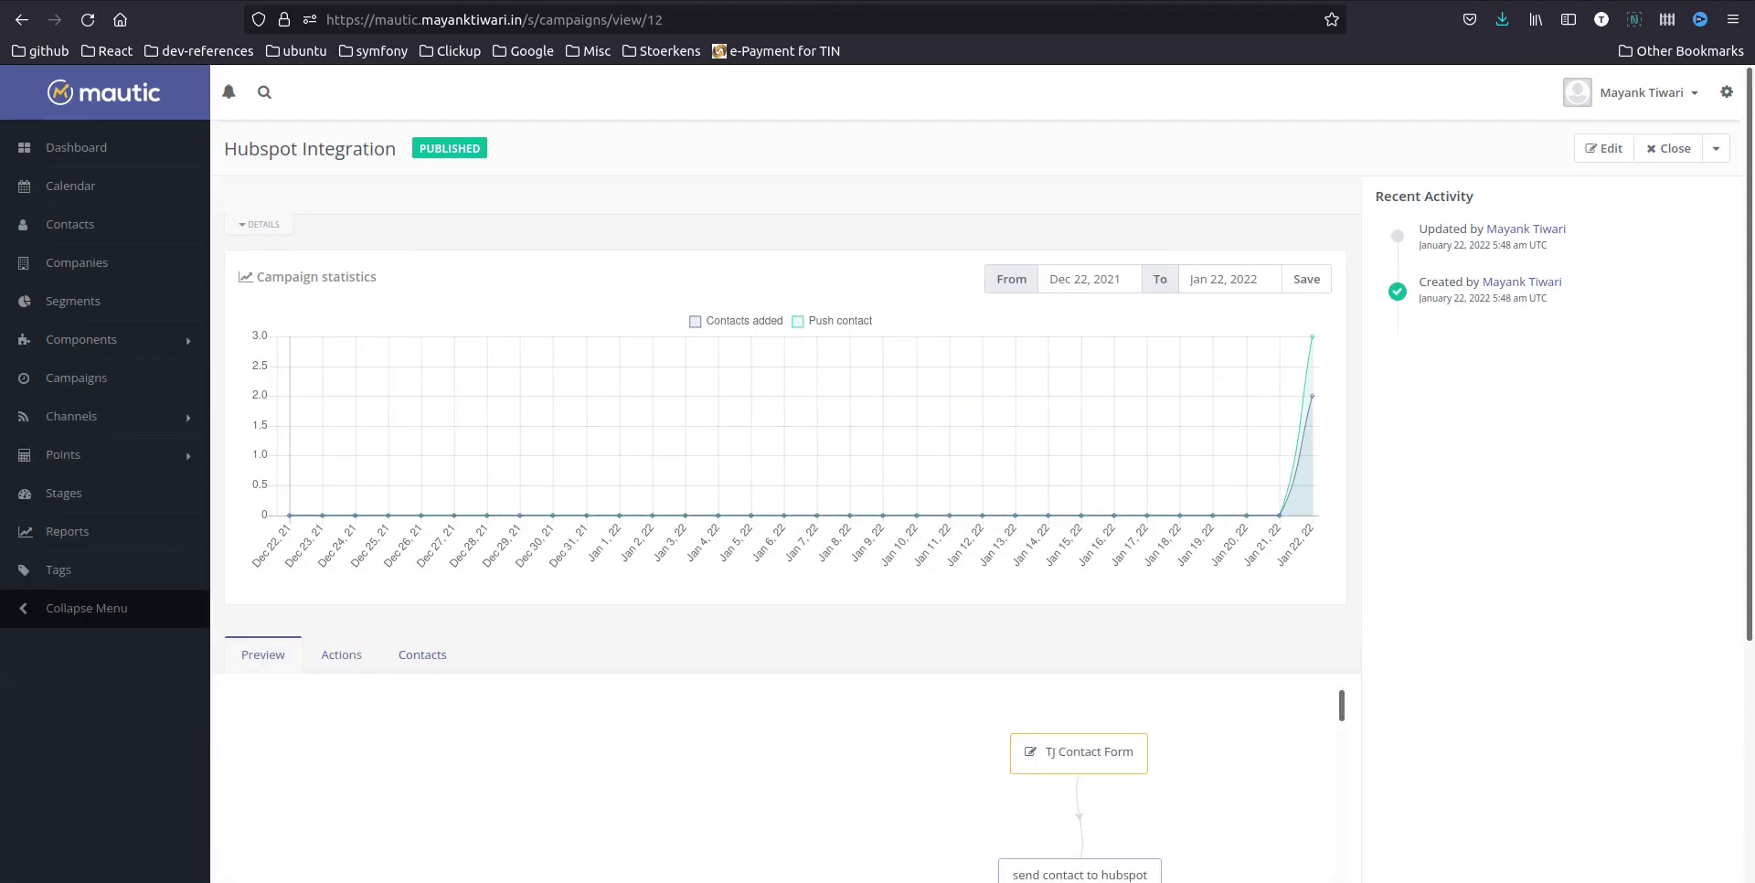
key(ctrl+Tab)
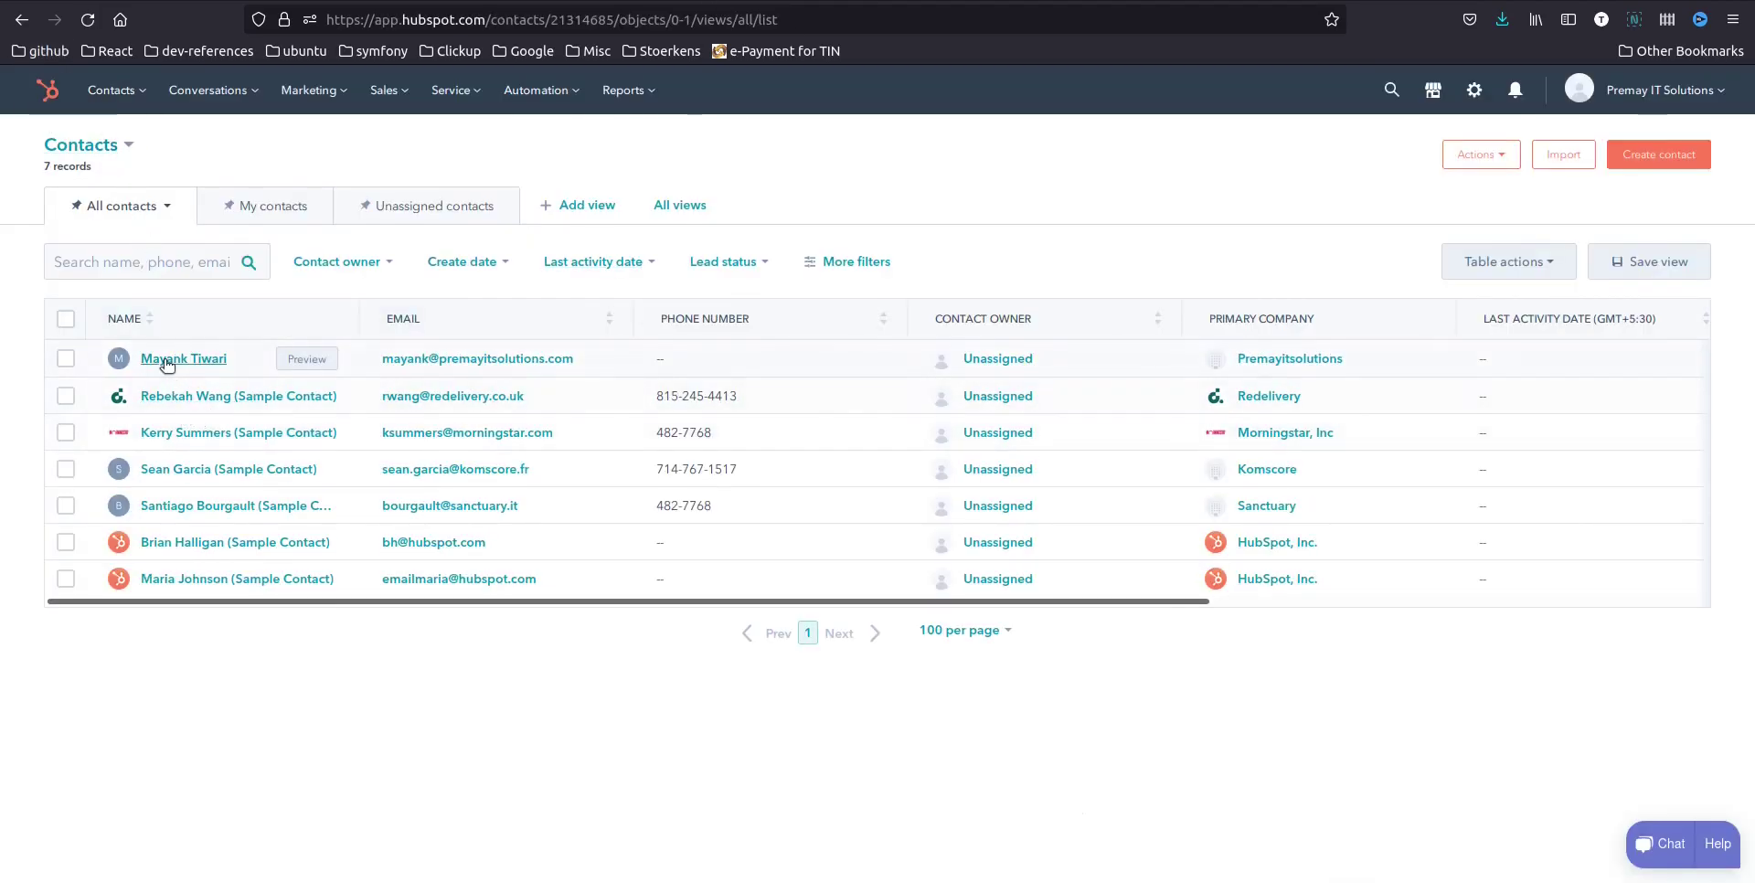